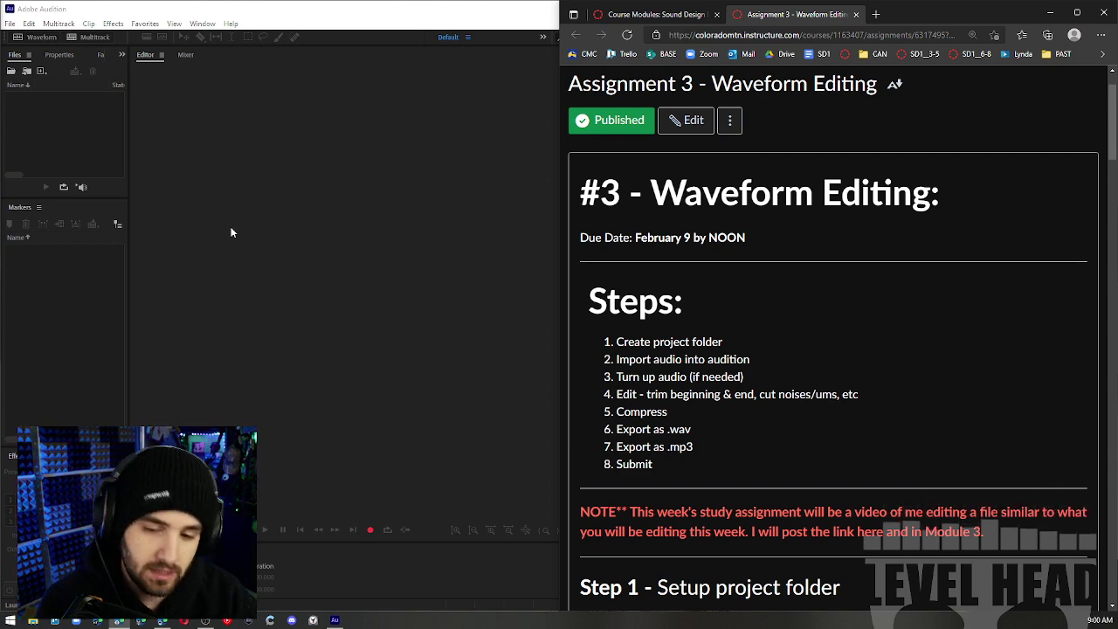
Open File Explorer from the taskbar, beside the Canvas assignment steps
click(33, 621)
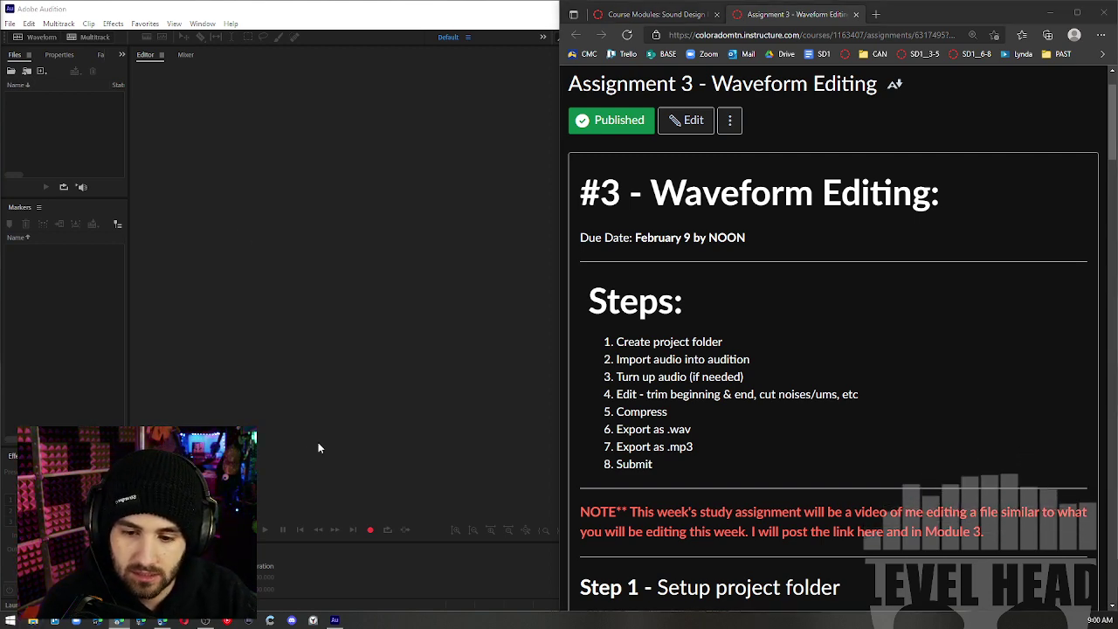
Make File Explorer taller and wider so the 22 Quick access folders fill two columns
drag(688, 236, 410, 215)
scroll(328, 406, down, 2)
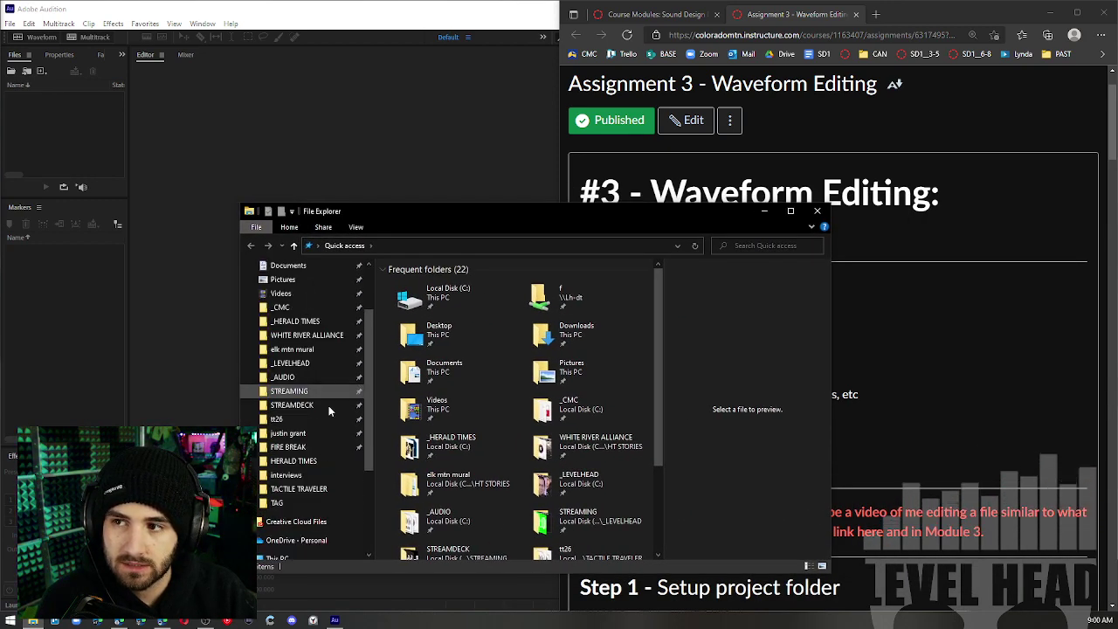
scroll(332, 419, up, 2)
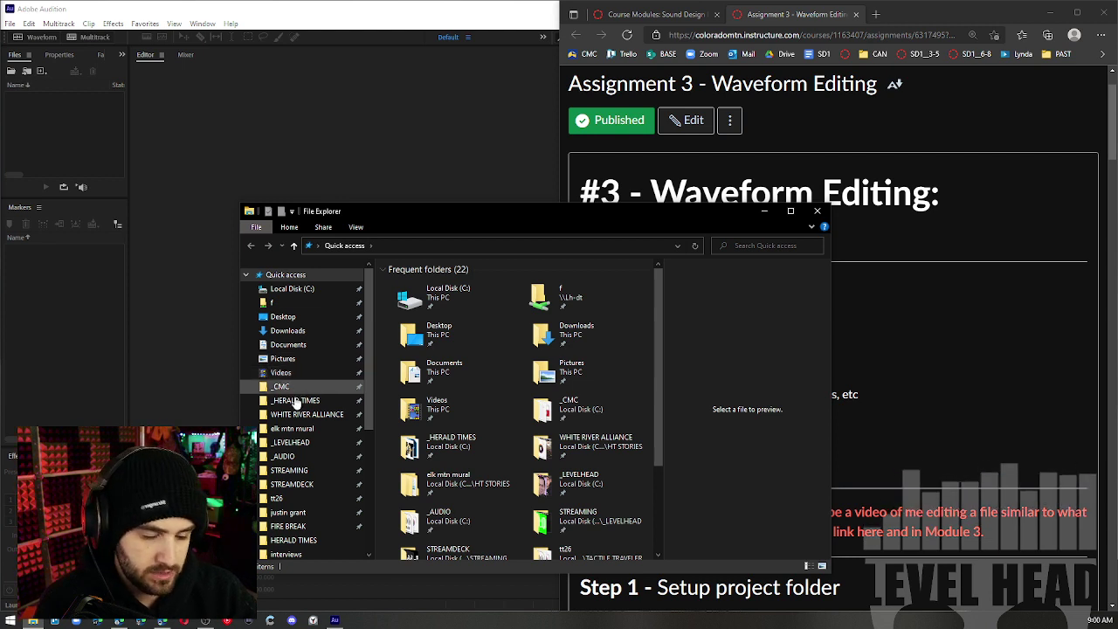
scroll(329, 458, down, 1)
scroll(329, 460, up, 1)
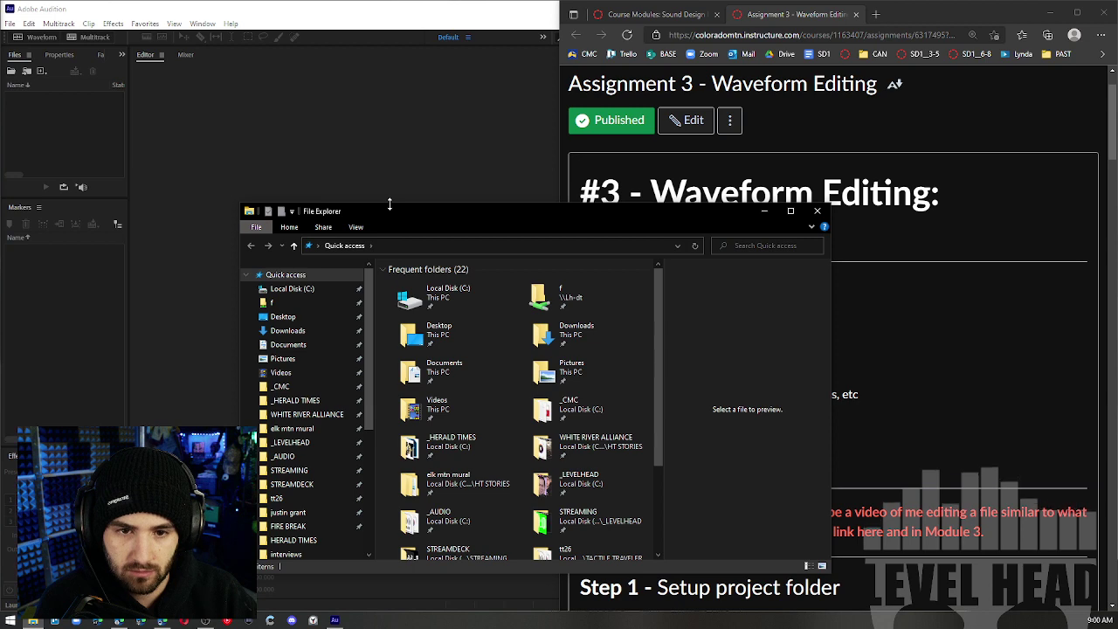
drag(389, 203, 390, 66)
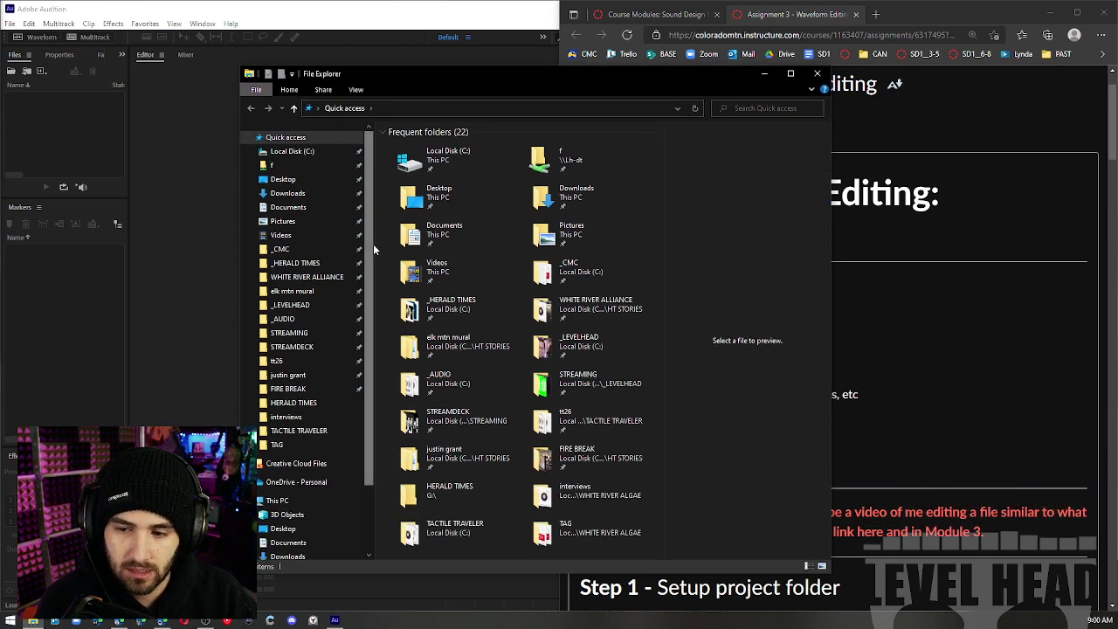
mouse_move(373, 245)
mouse_down()
mouse_move(407, 242)
mouse_move(389, 241)
mouse_up()
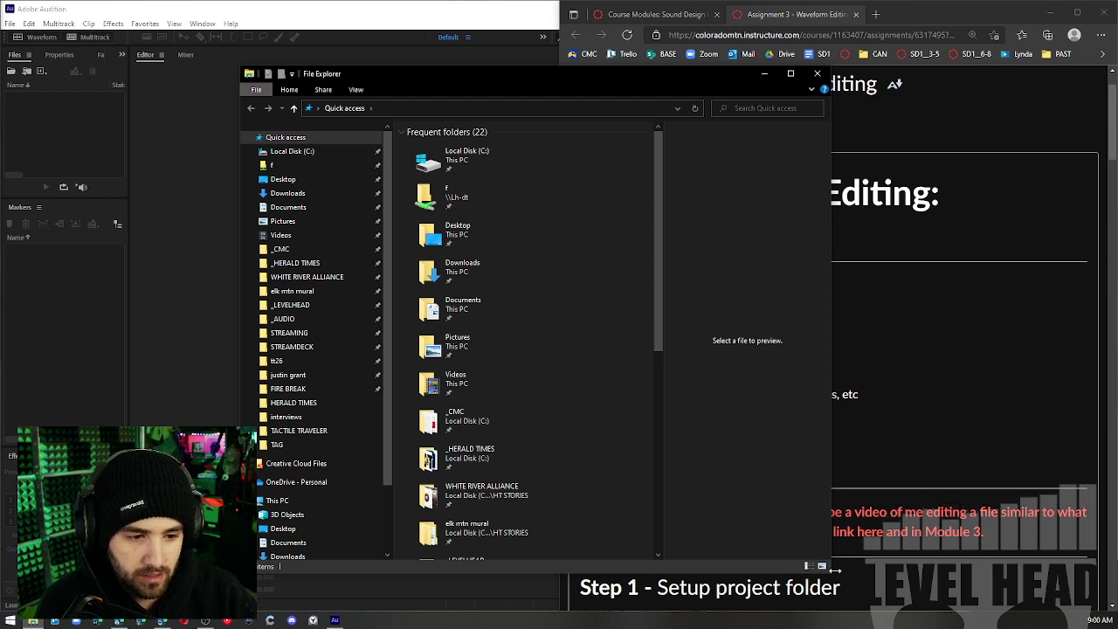
drag(831, 573, 881, 549)
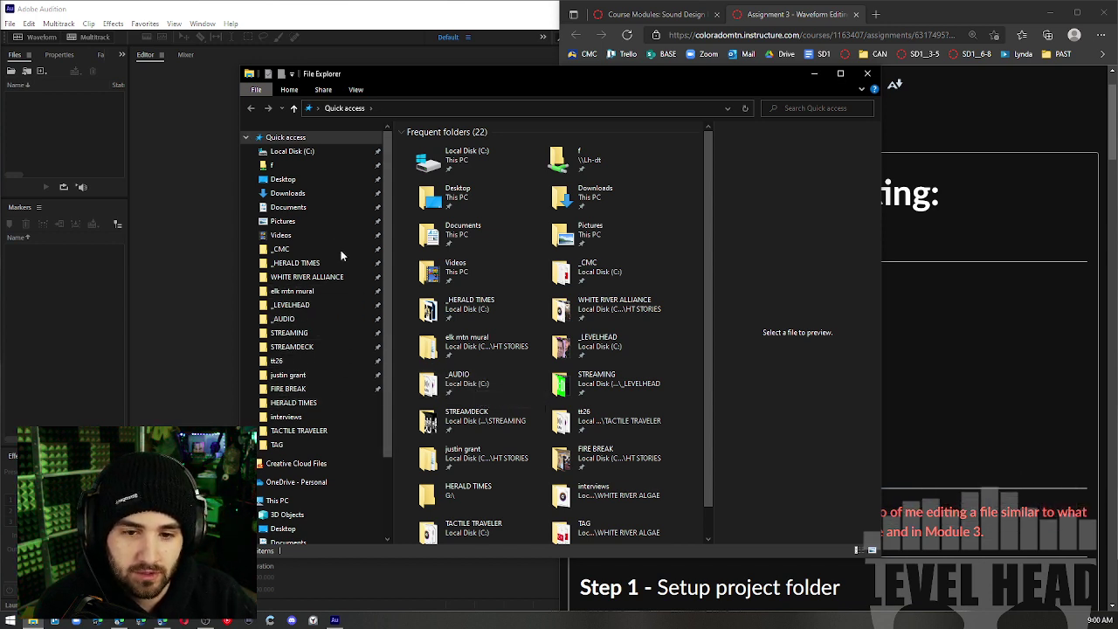
Browse from _AUDIO into _HERALD TIMES and then into the HT POSTING folder
click(340, 319)
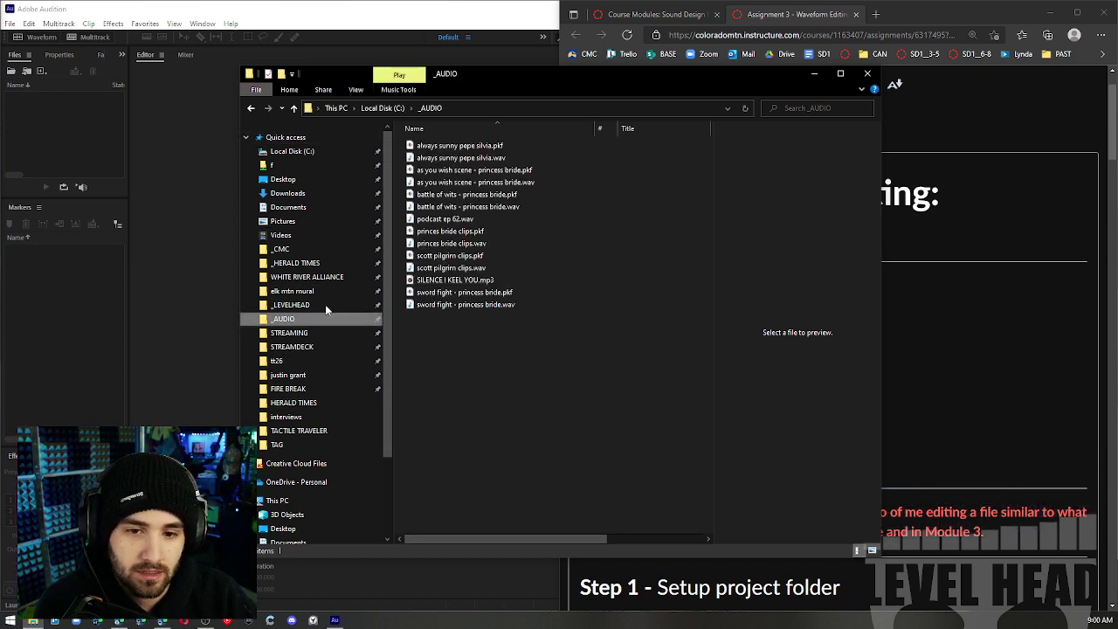
click(319, 264)
drag(703, 73, 767, 83)
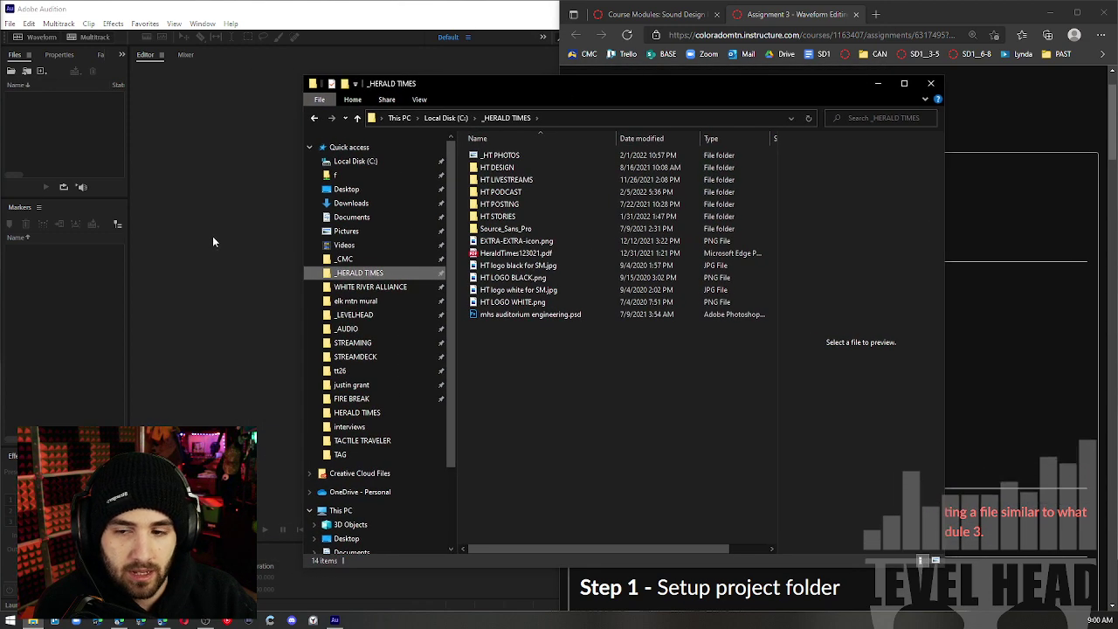
click(213, 242)
click(793, 502)
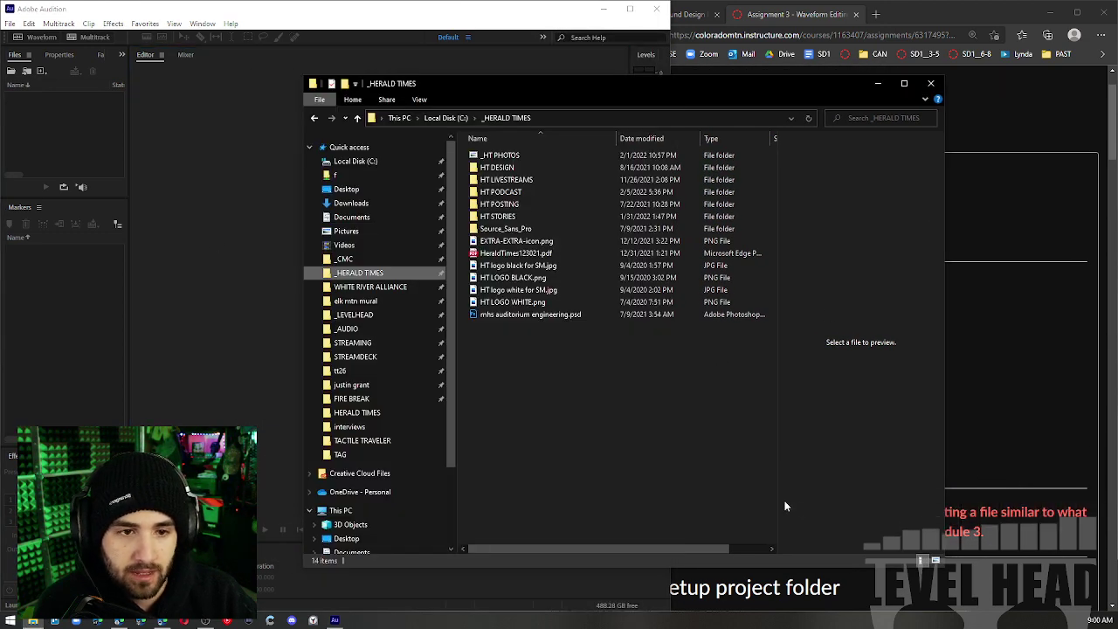
double_click(503, 204)
Highlight the eight assignment steps on the Canvas page
click(1050, 367)
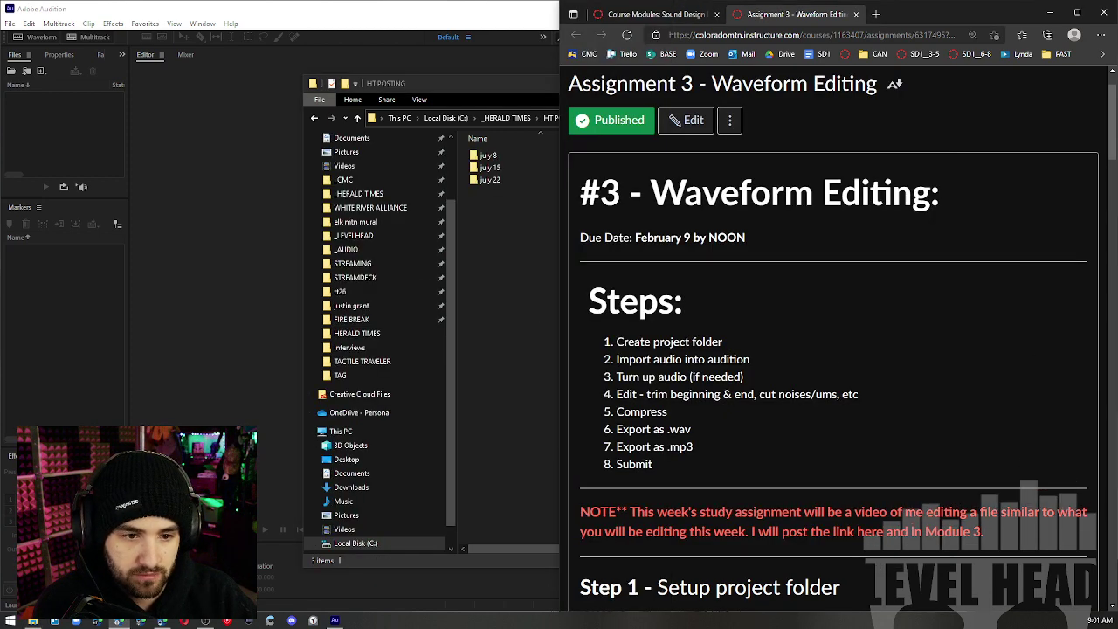
drag(616, 342, 806, 461)
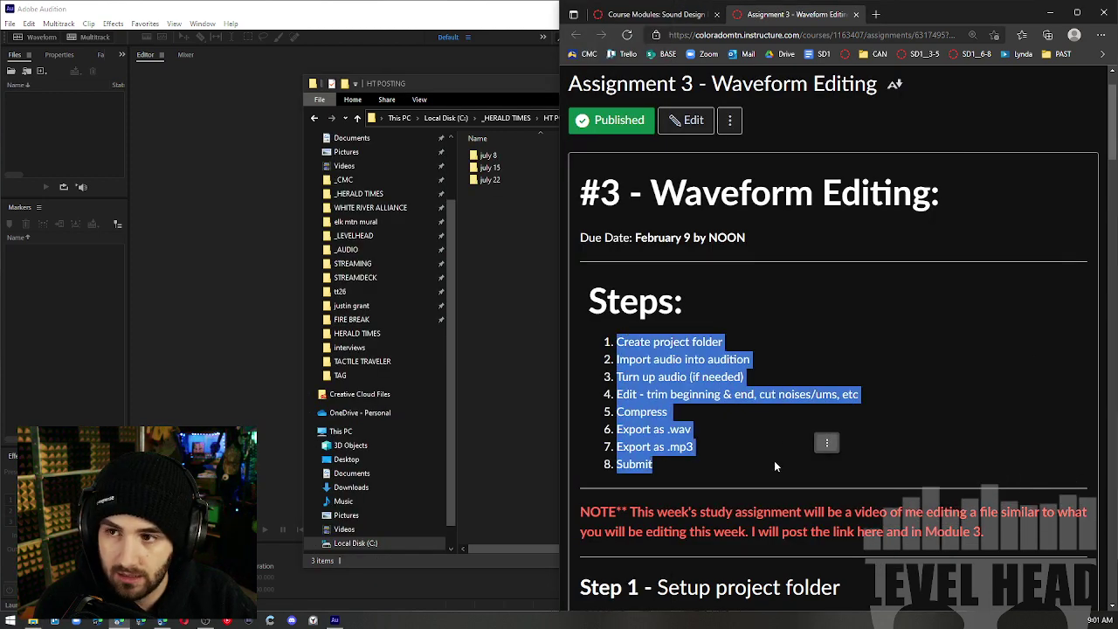
click(717, 477)
drag(717, 477, 612, 342)
Go back to _HERALD TIMES, open HT PODCAST > ep78, and shorten the Explorer window
click(534, 223)
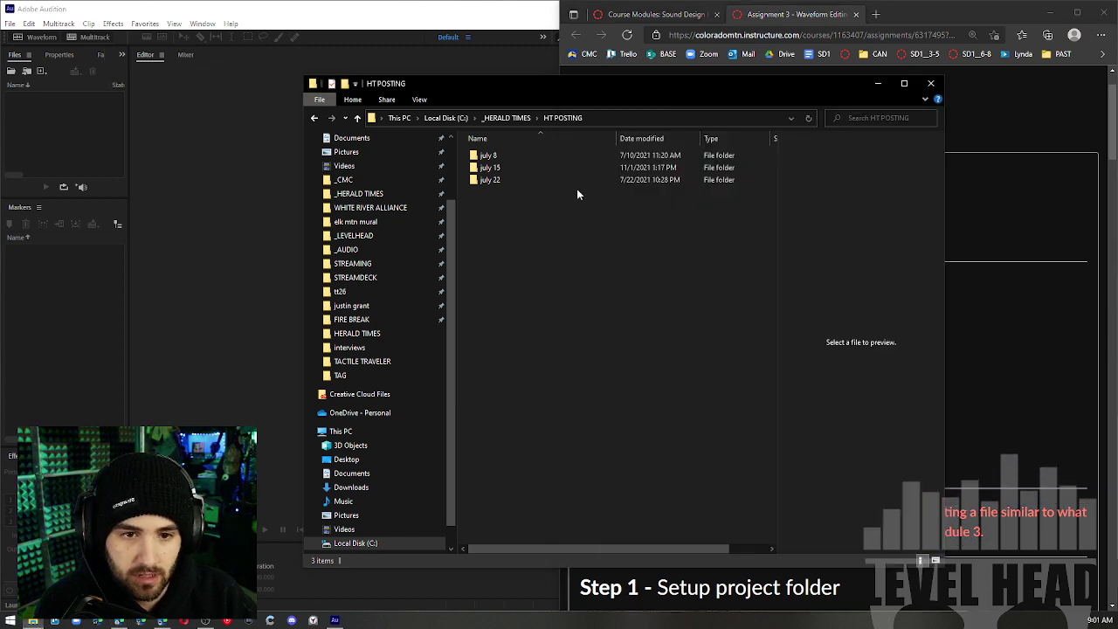
click(507, 117)
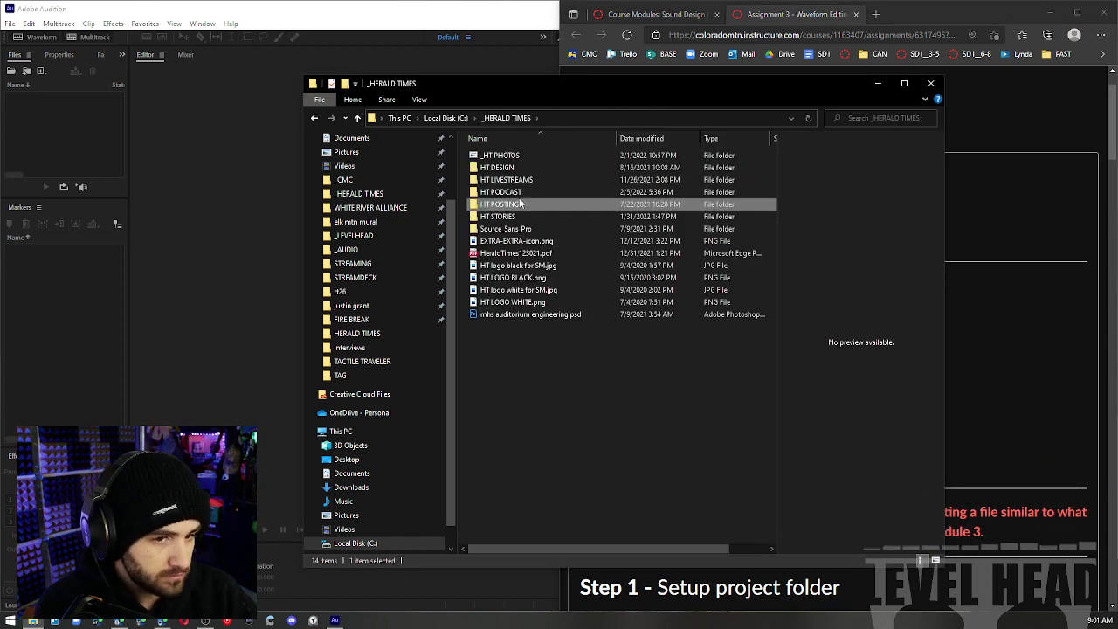
double_click(521, 196)
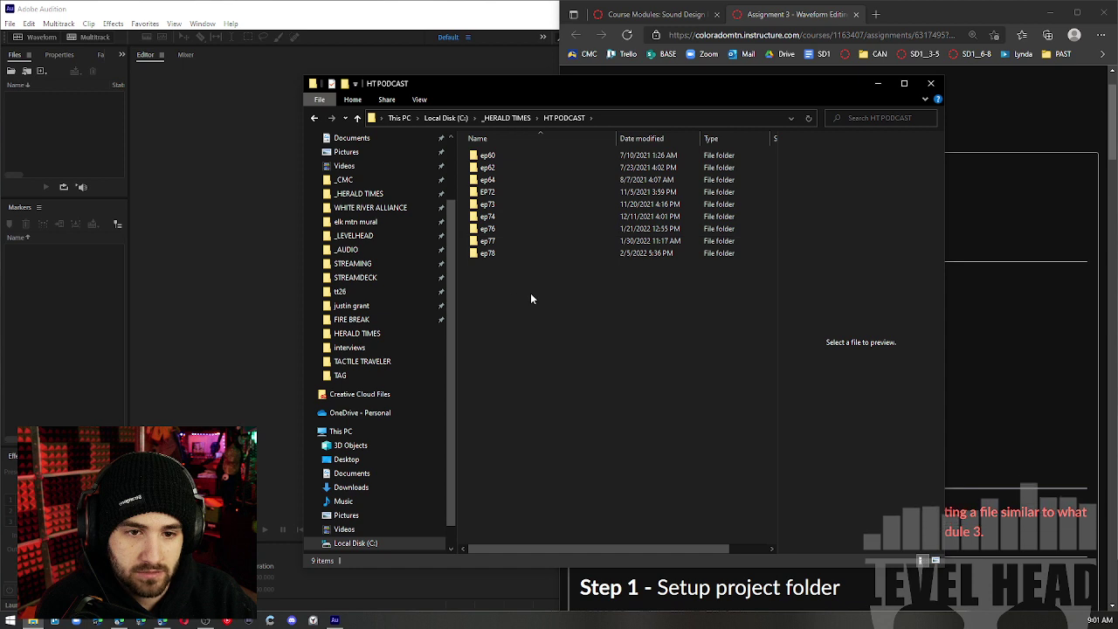
double_click(498, 253)
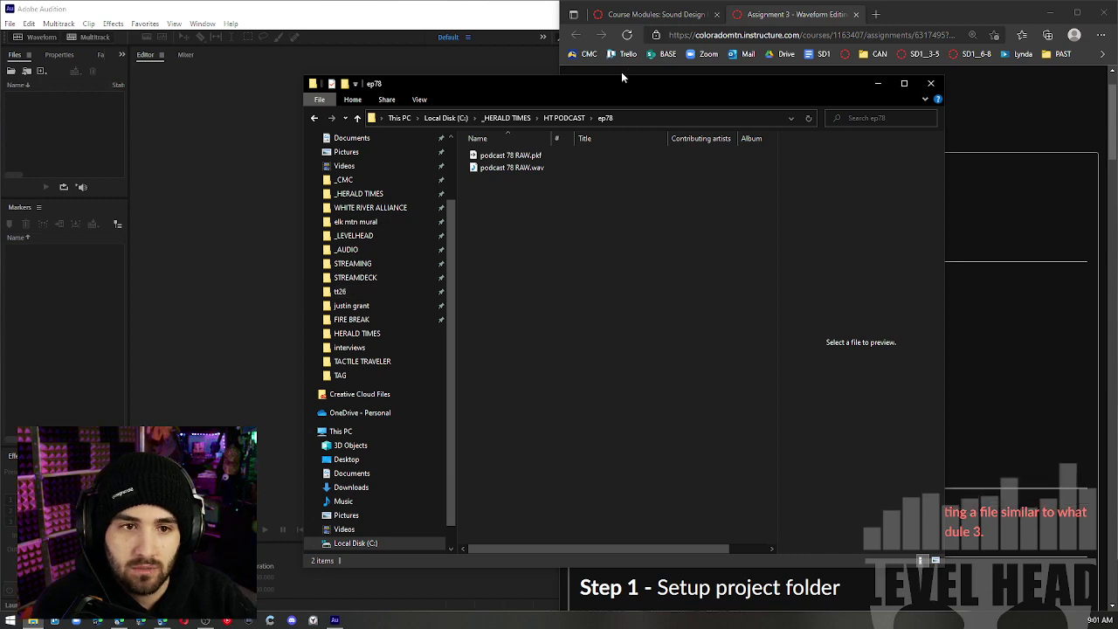
drag(617, 76, 603, 136)
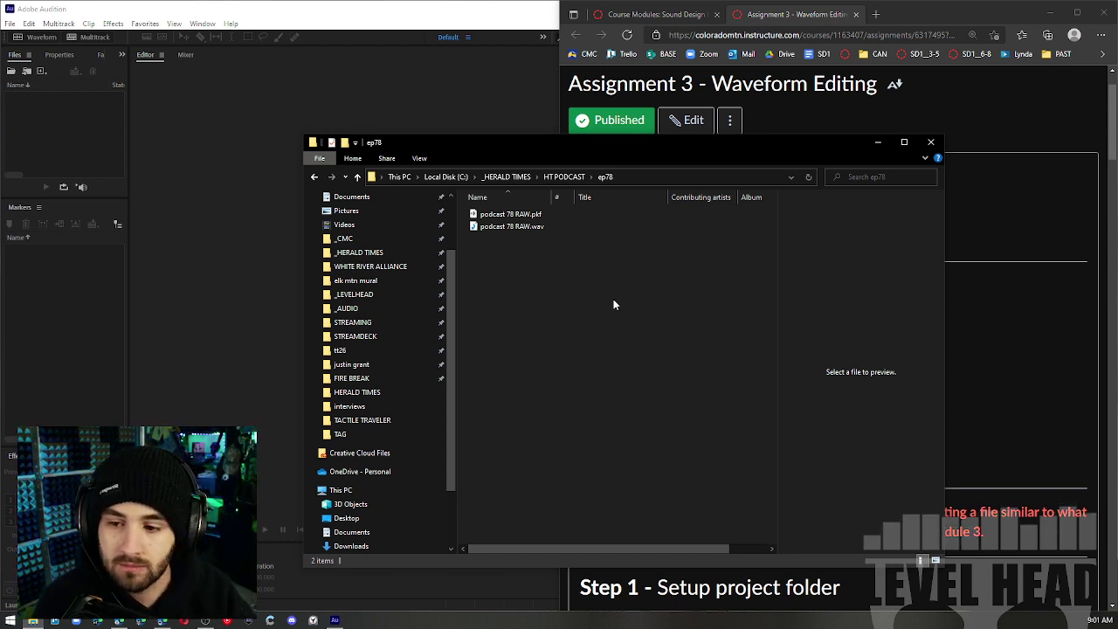
Drag podcast 78 RAW.wav from the ep78 folder into Audition's Files panel
click(531, 227)
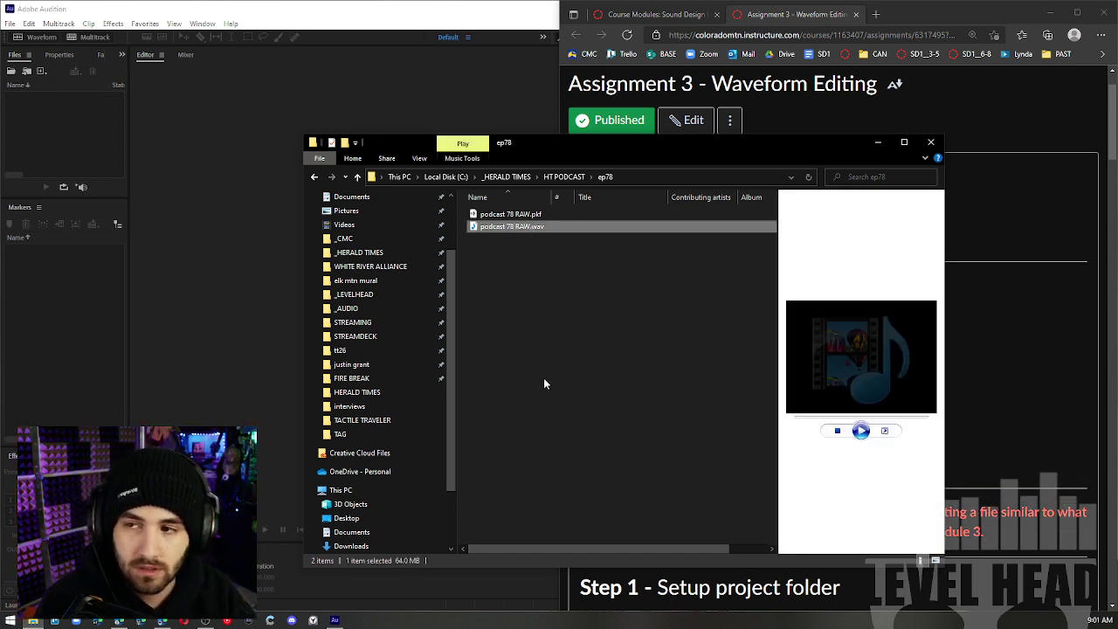
drag(542, 188, 539, 323)
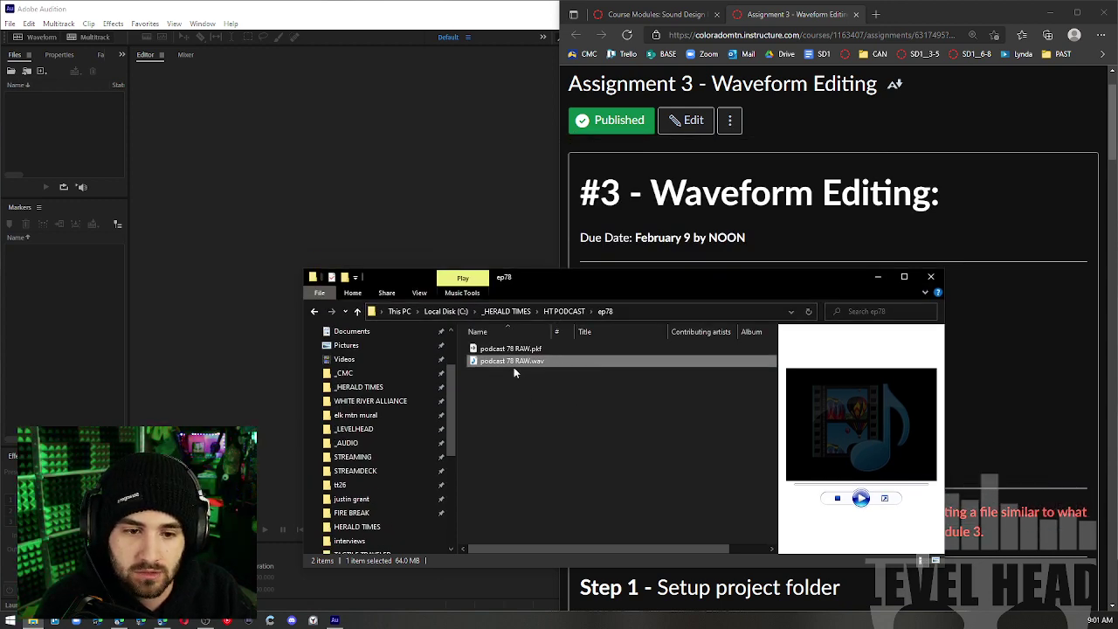
click(514, 372)
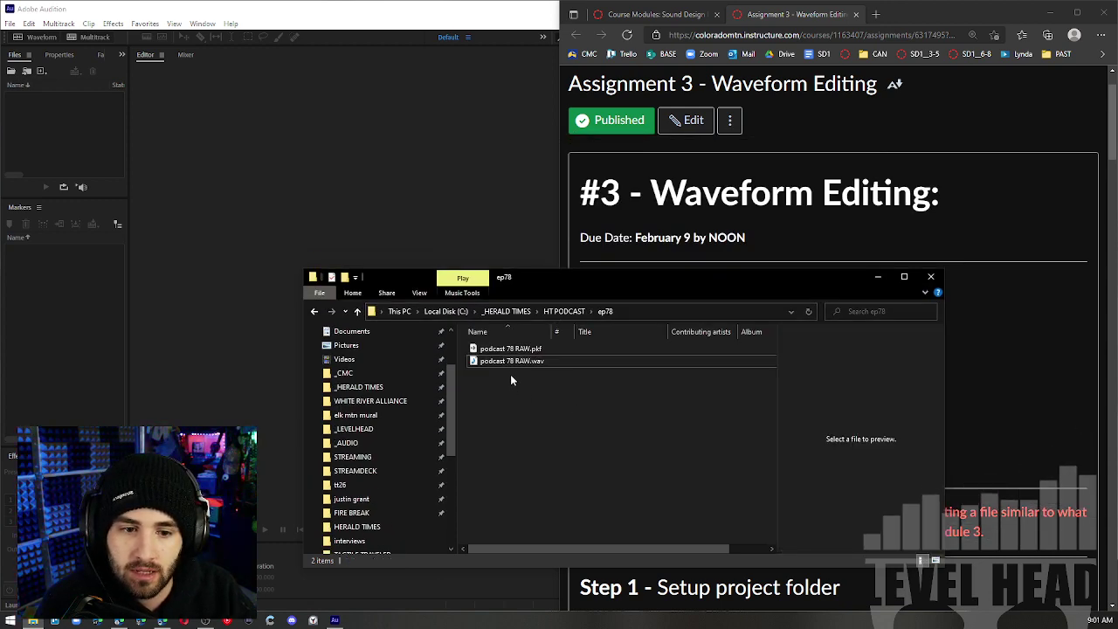
click(512, 362)
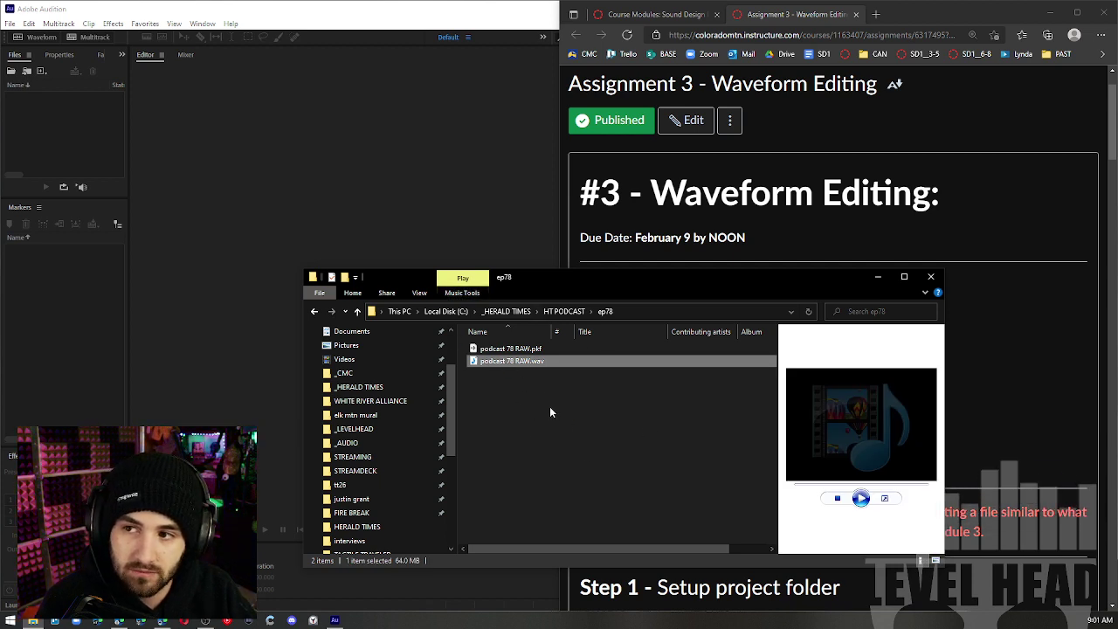
drag(512, 363, 270, 170)
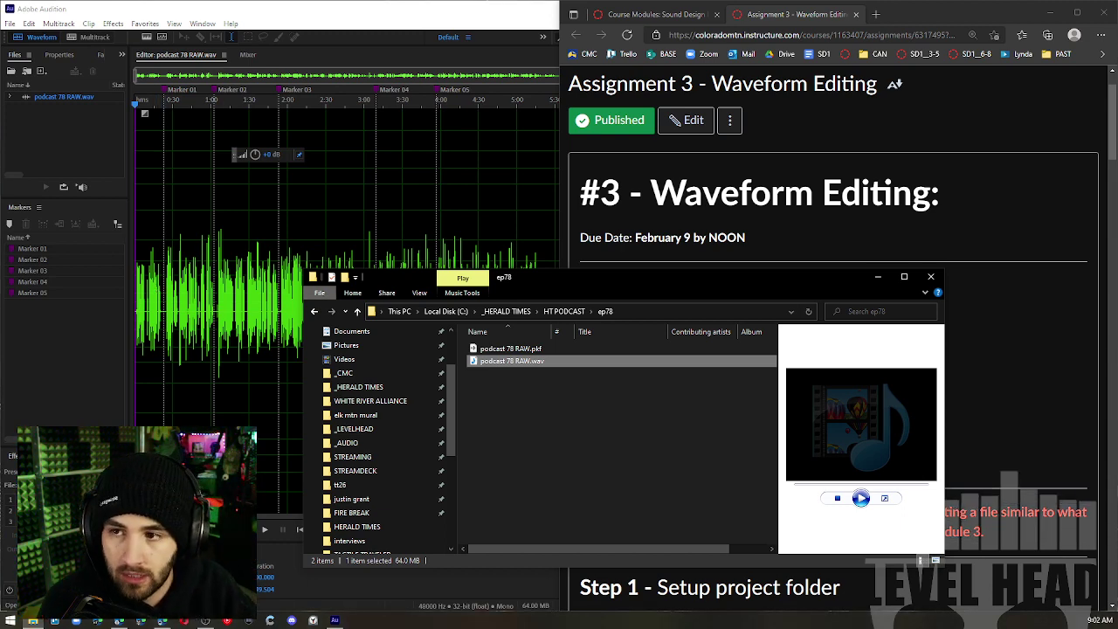
Widen Audition to reveal Marker 01–05 times and the 5:49.504 duration
click(316, 175)
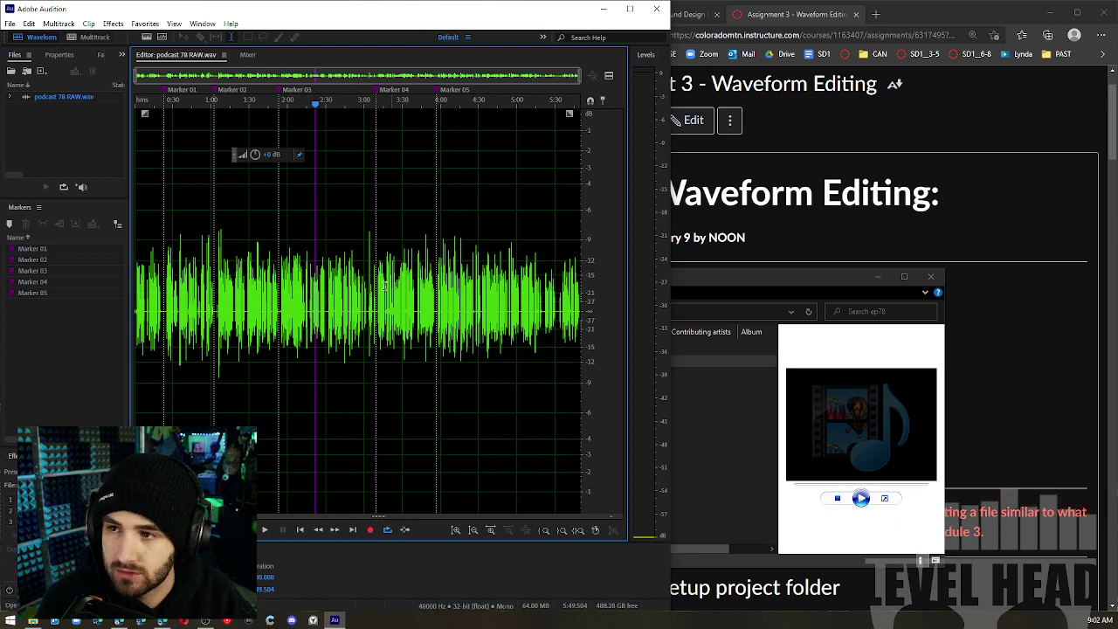
scroll(289, 236, up, 3)
scroll(481, 260, down, 2)
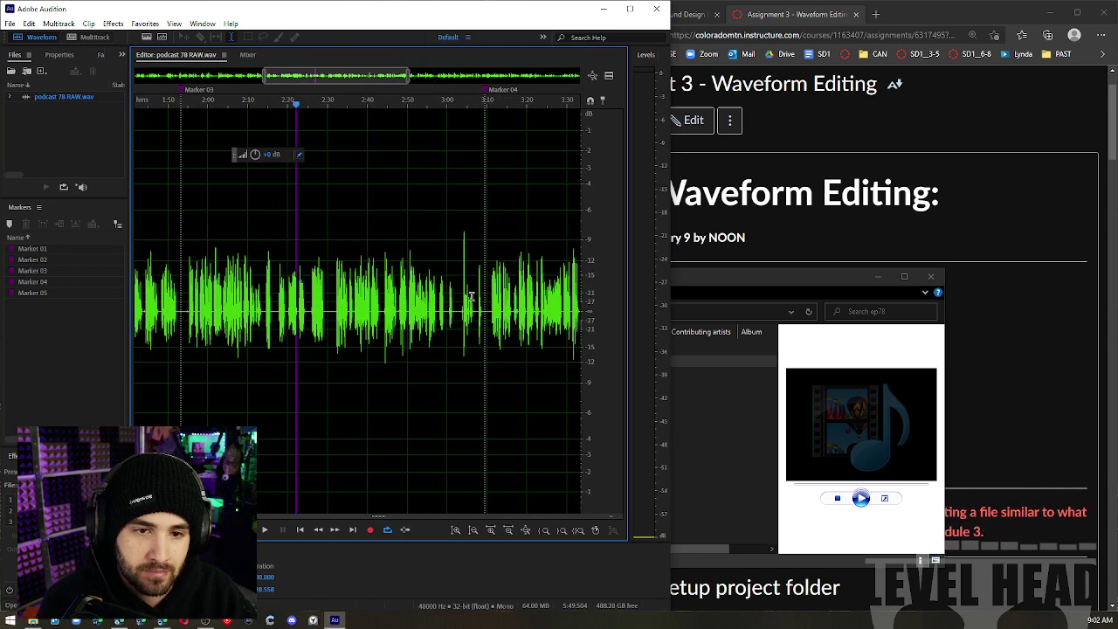
scroll(302, 297, up, 2)
scroll(451, 291, down, 4)
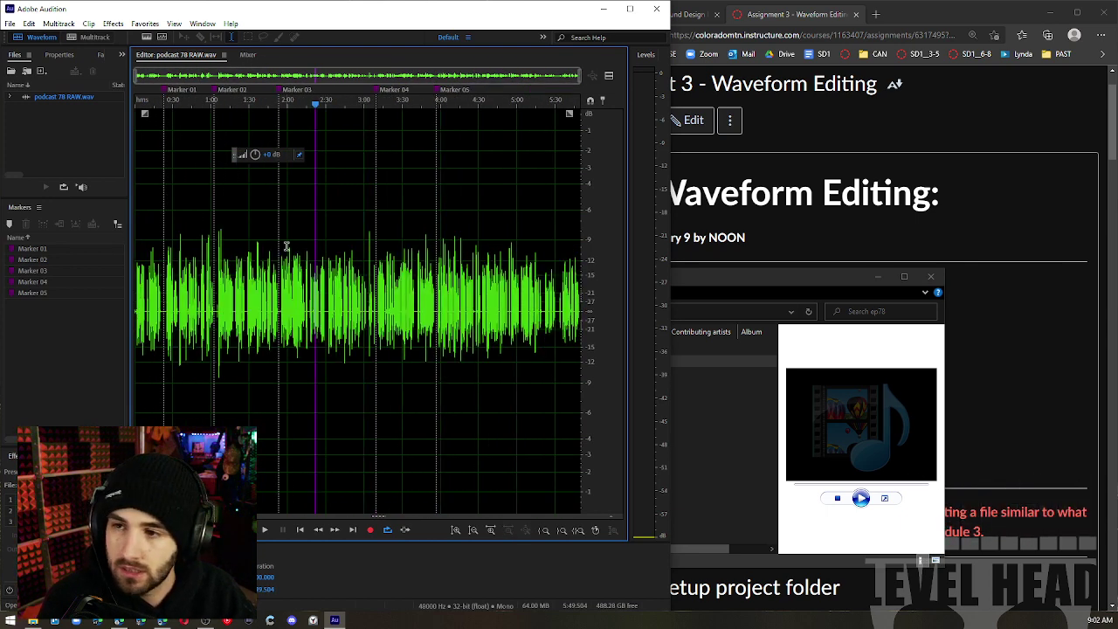
scroll(262, 254, up, 2)
scroll(196, 257, down, 2)
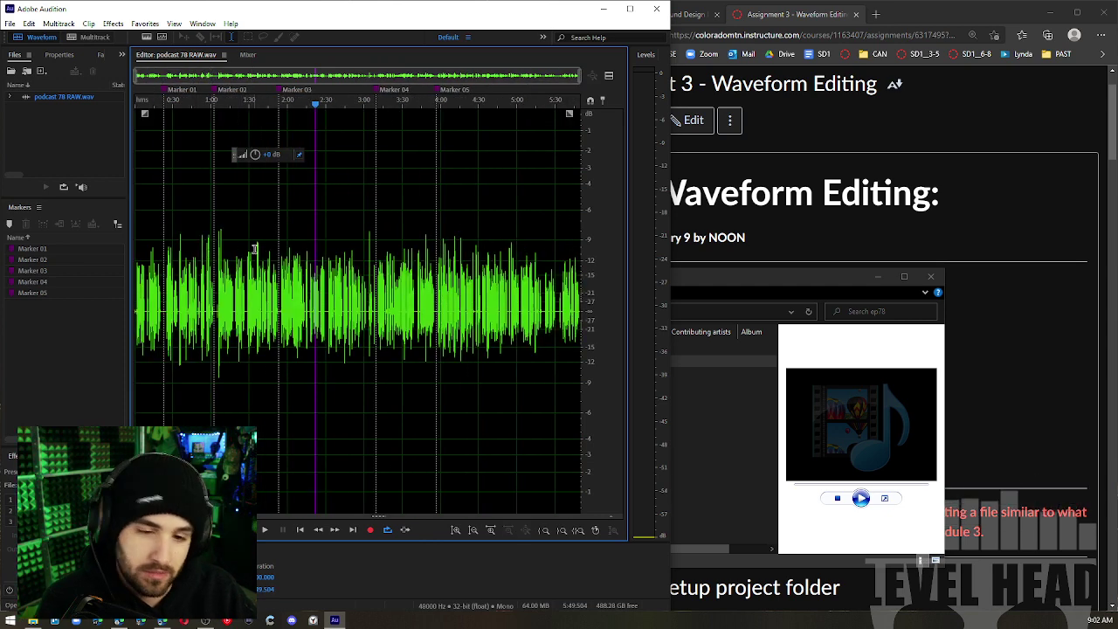
drag(672, 334, 815, 334)
click(494, 256)
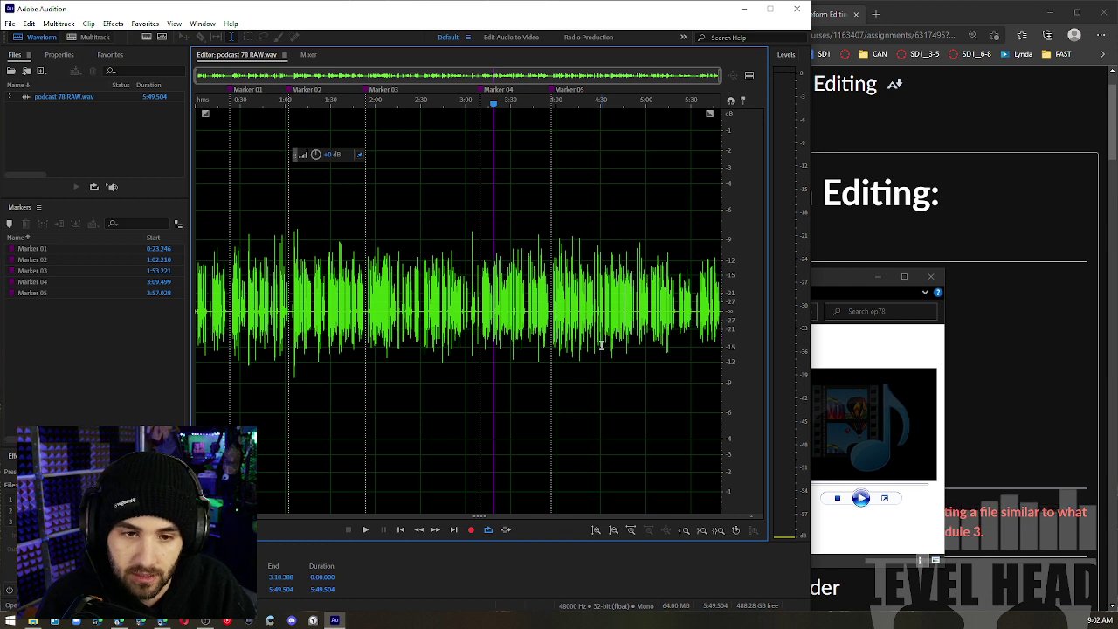
Amplify the entire podcast 78 RAW waveform with the HUD volume knob, about +4.8 to +5.4 dB
drag(314, 154, 334, 144)
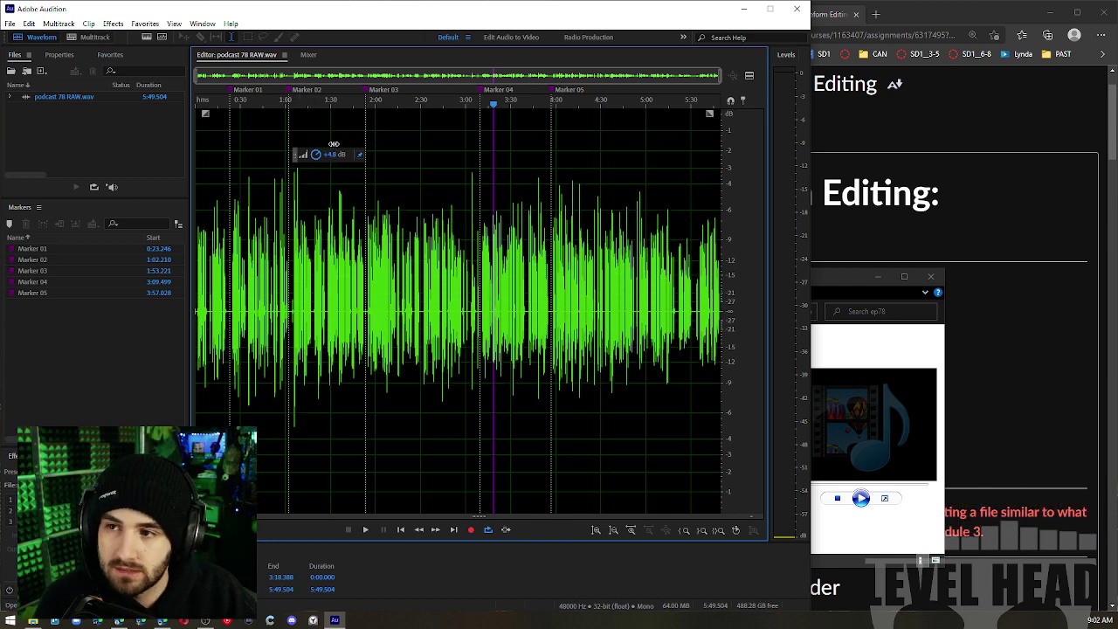
drag(333, 143, 334, 142)
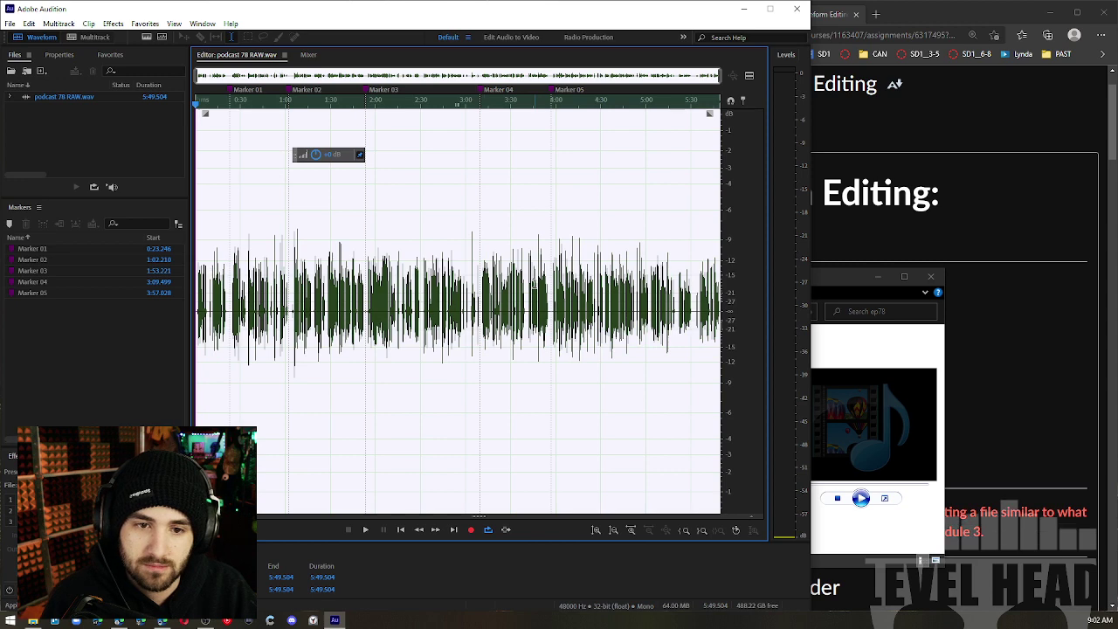
click(310, 251)
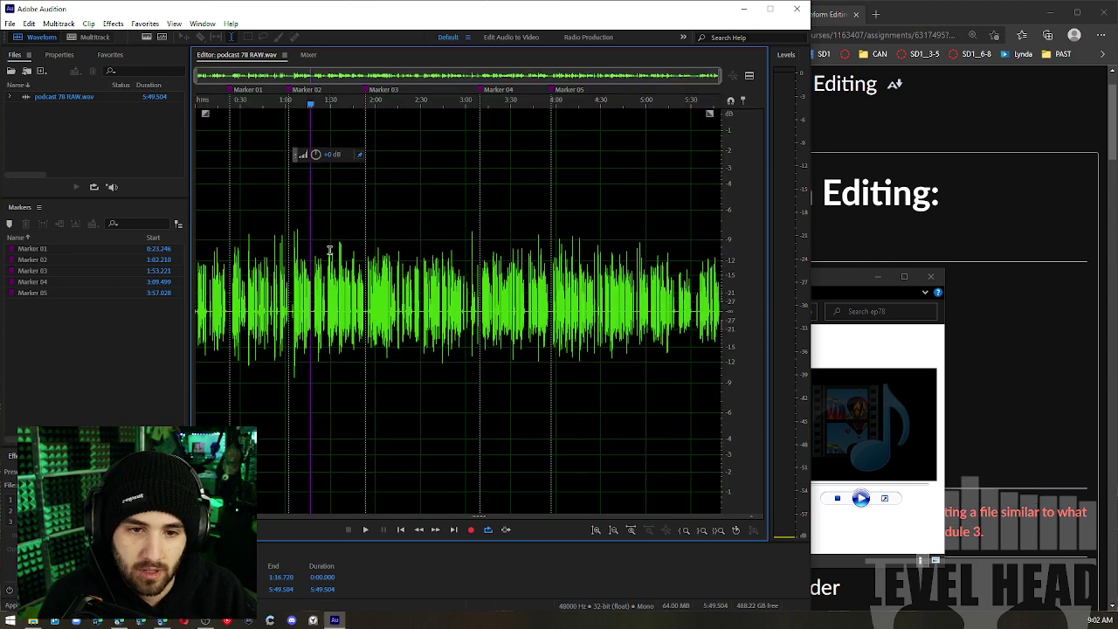
Play a short stretch of the podcast starting at about 0:36
scroll(290, 233, down, 3)
scroll(314, 75, down, 2)
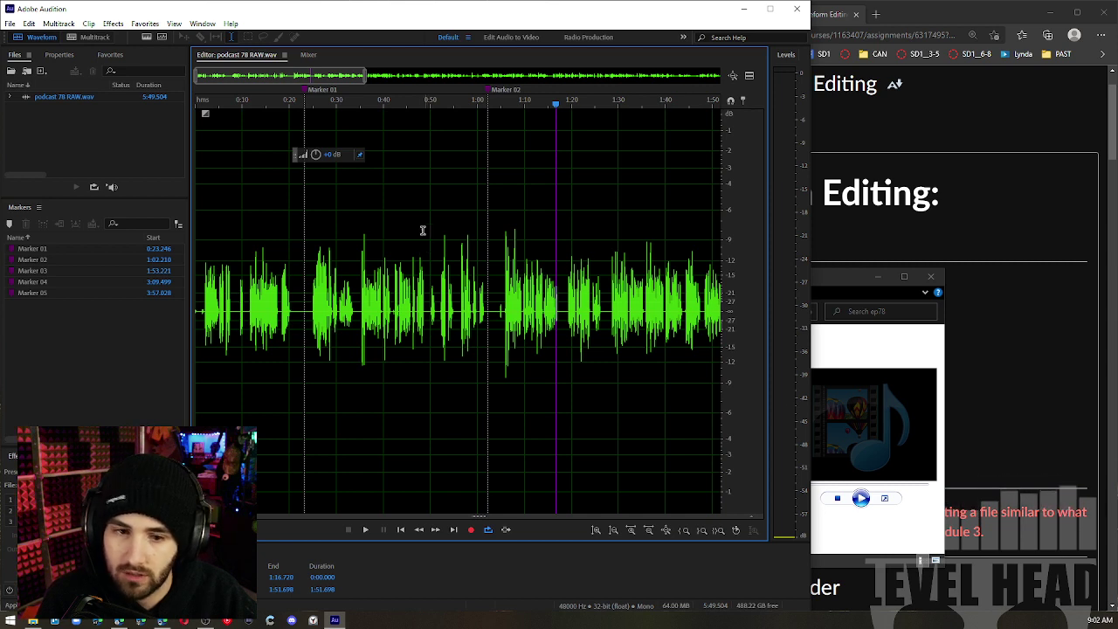
click(368, 172)
key(space)
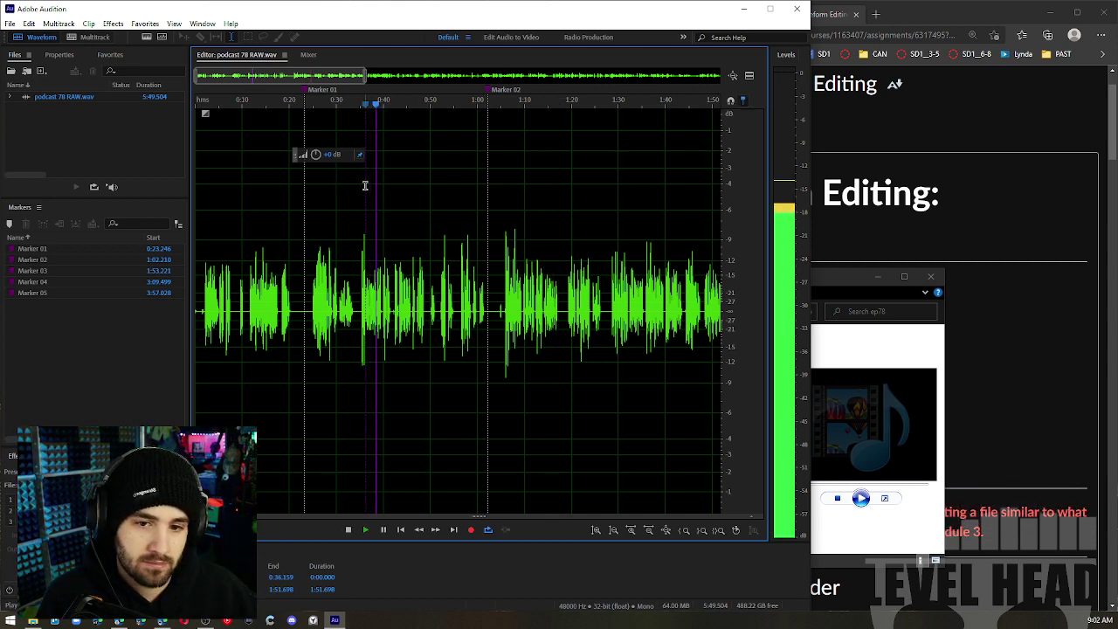
key(space)
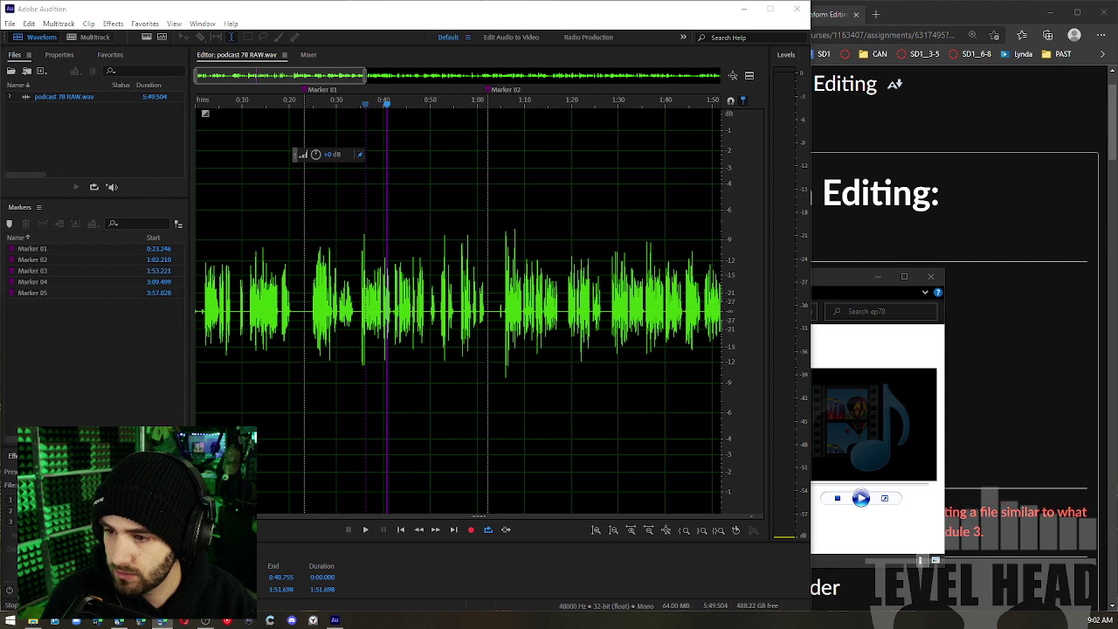
Zoom in around 0:25.7 and play back from about 0:11.6
click(341, 219)
click(316, 249)
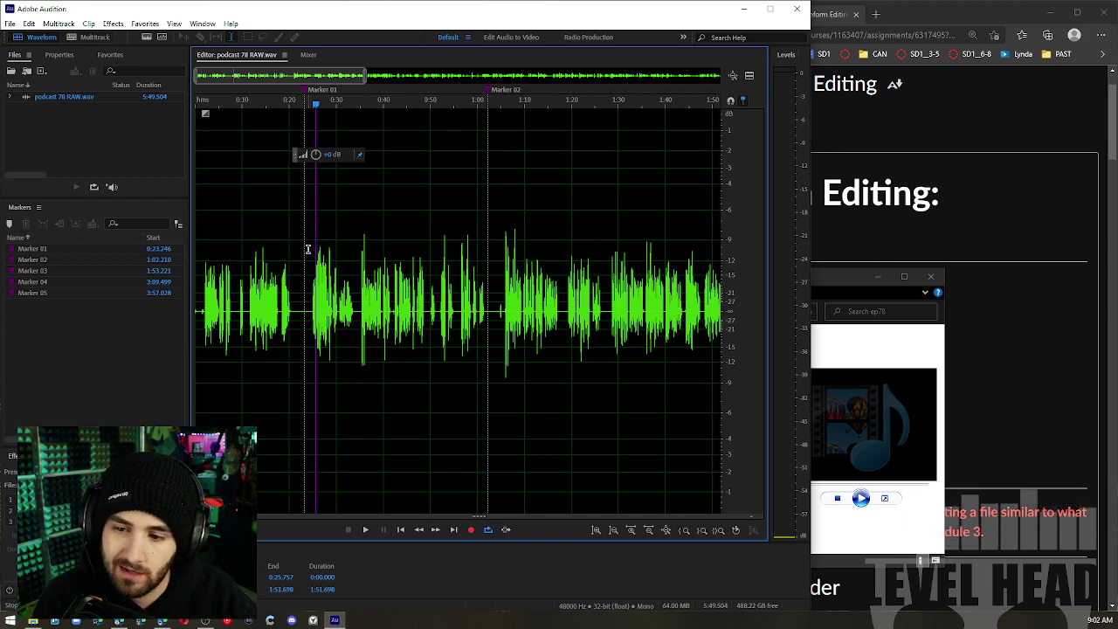
key(equal)
key(equal)
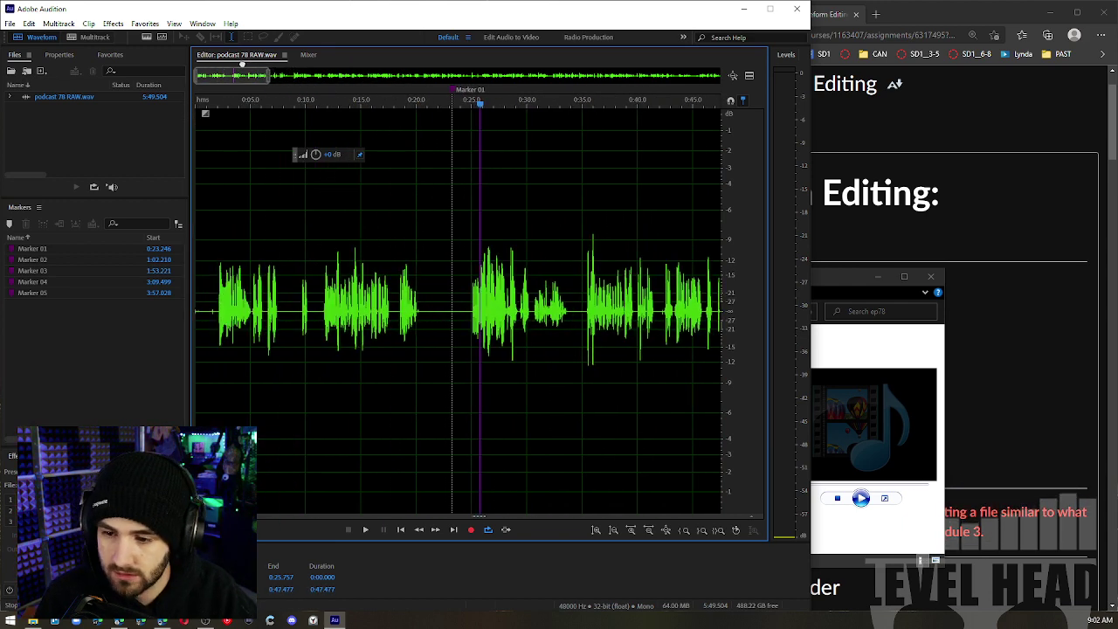
click(323, 231)
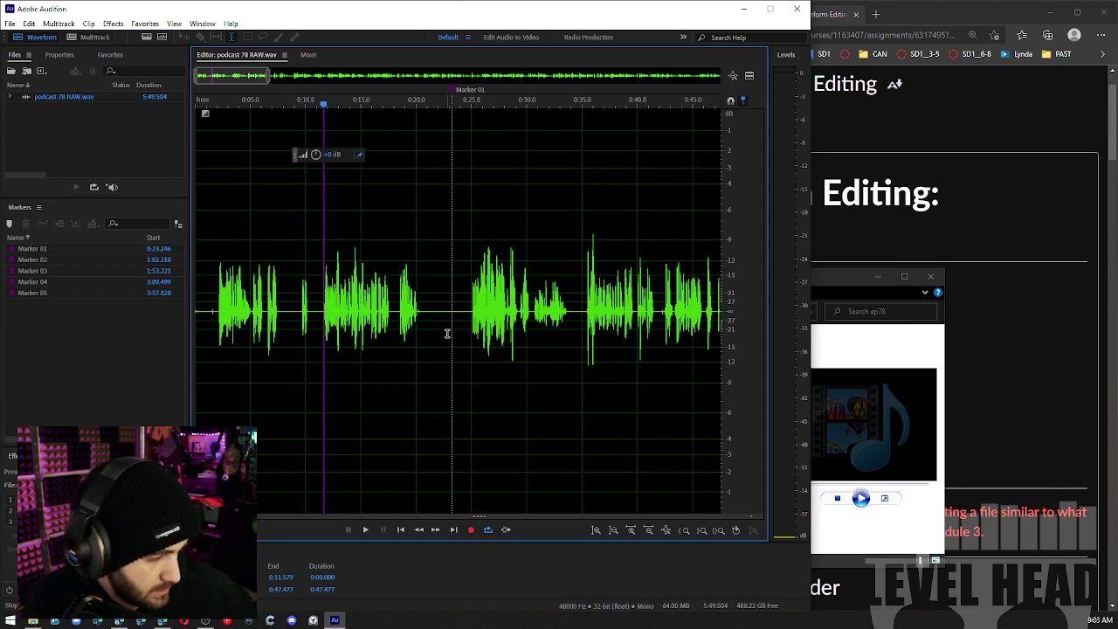
key(space)
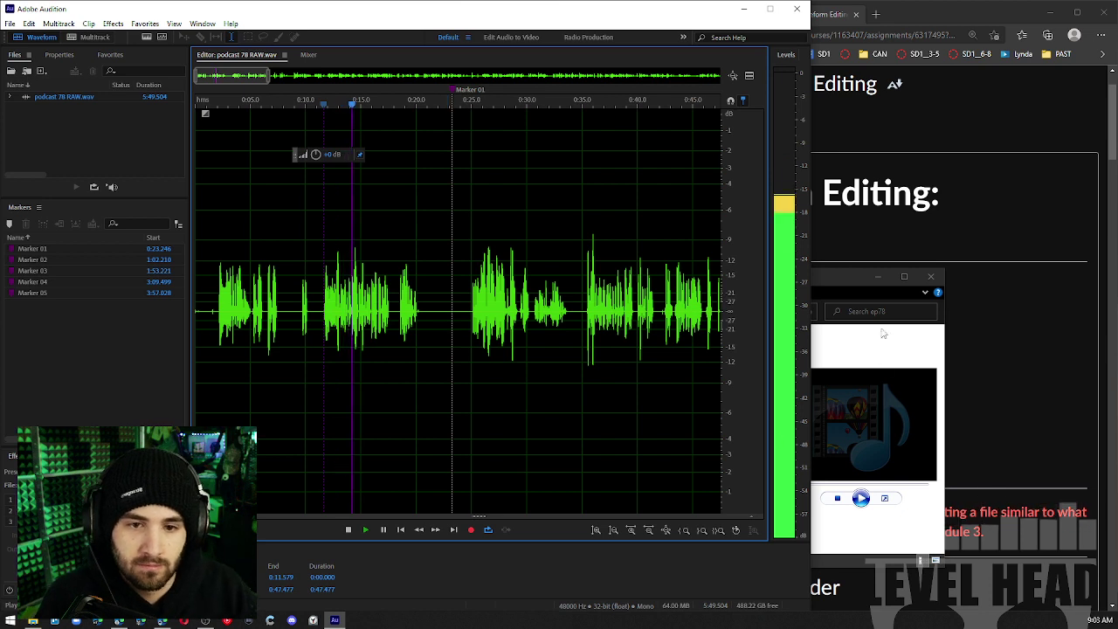
key(space)
Zoom out to the whole file and raise its amplitude to about +6 dB
click(154, 200)
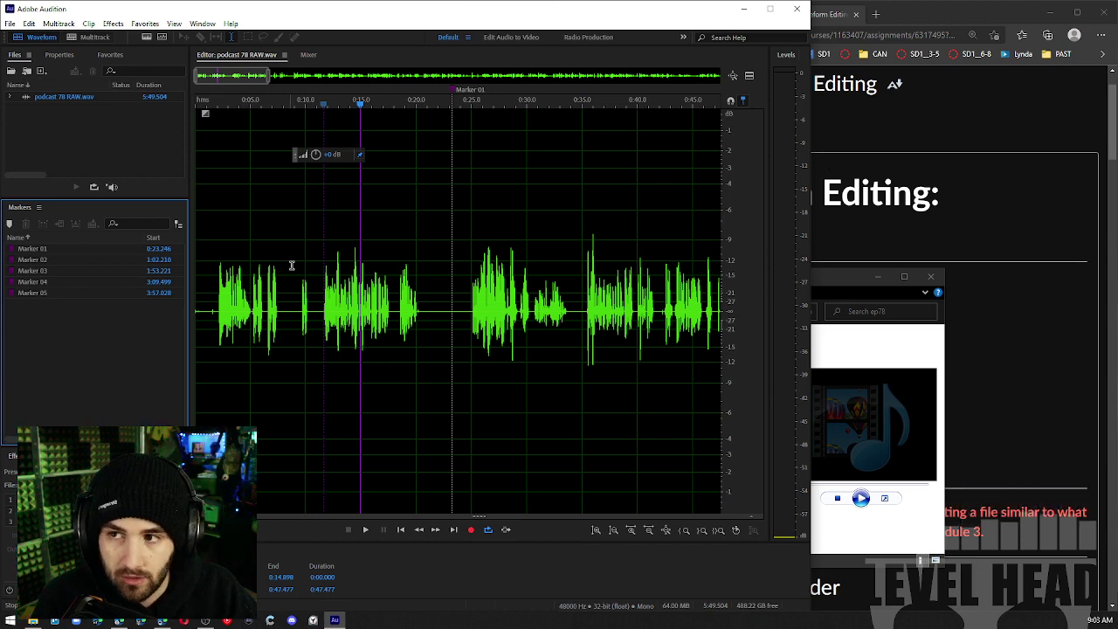
scroll(306, 232, down, 5)
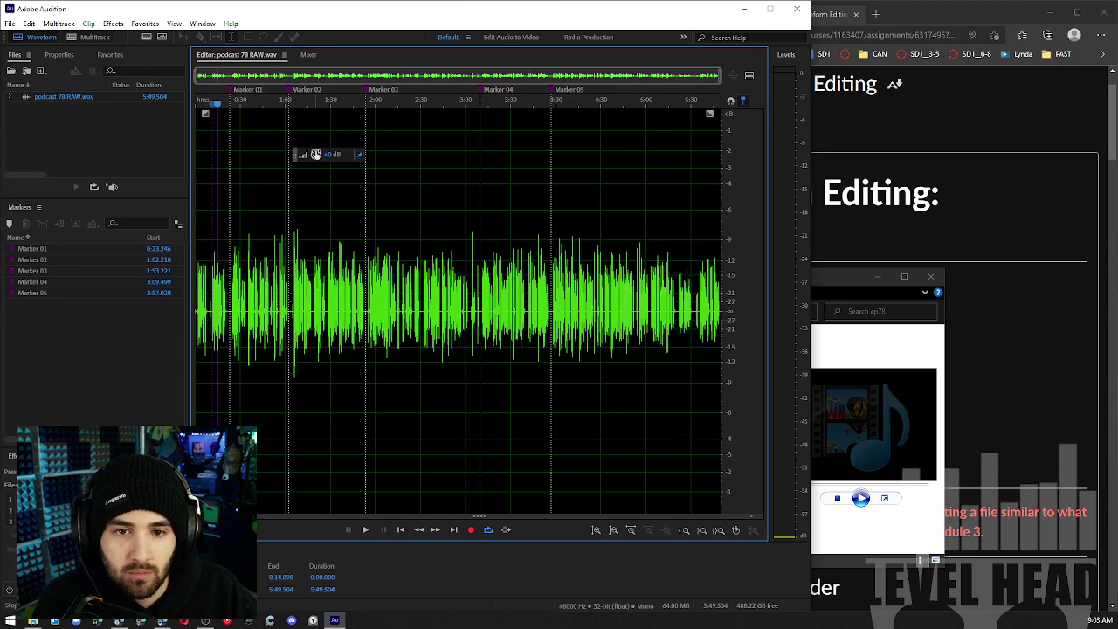
drag(315, 154, 336, 145)
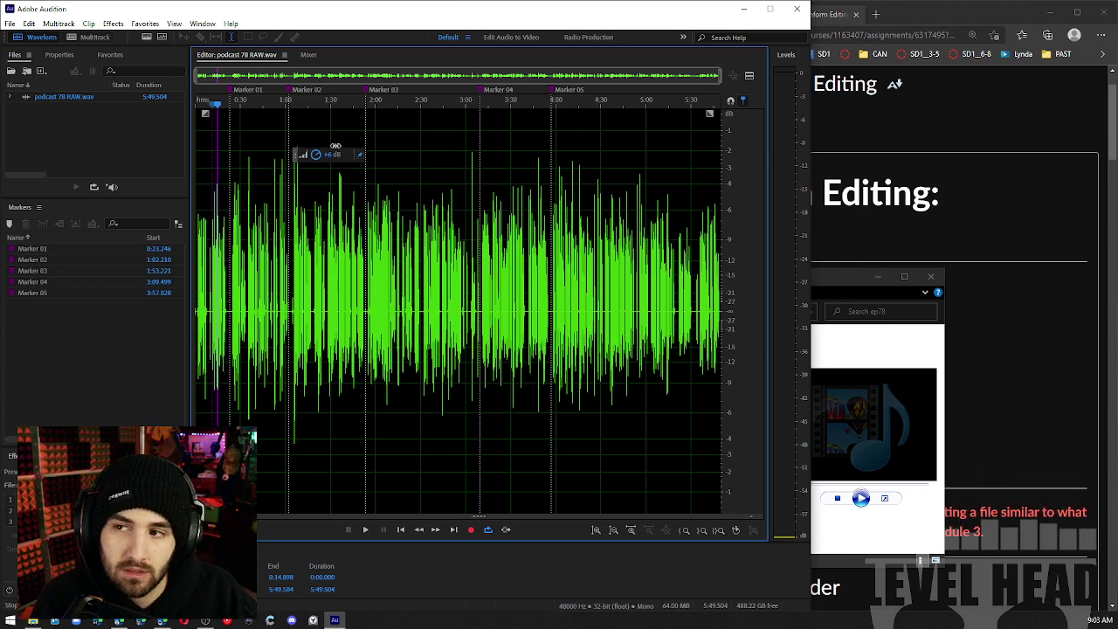
Apply the +6 dB boost across the full 5:49.504 file, then deselect and inspect it
drag(335, 146, 344, 149)
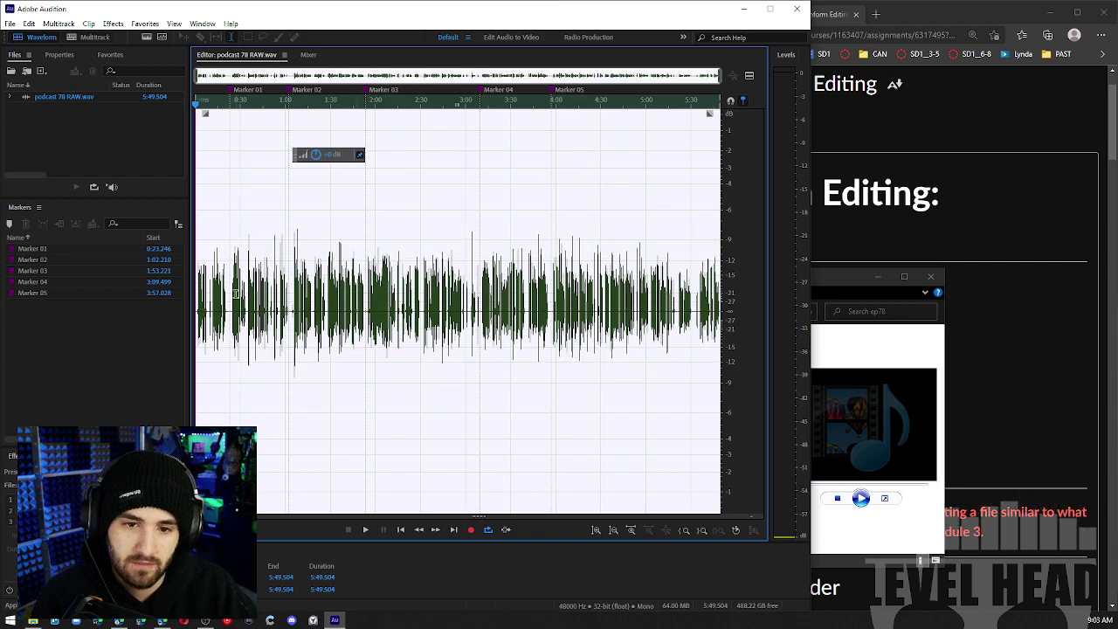
click(302, 288)
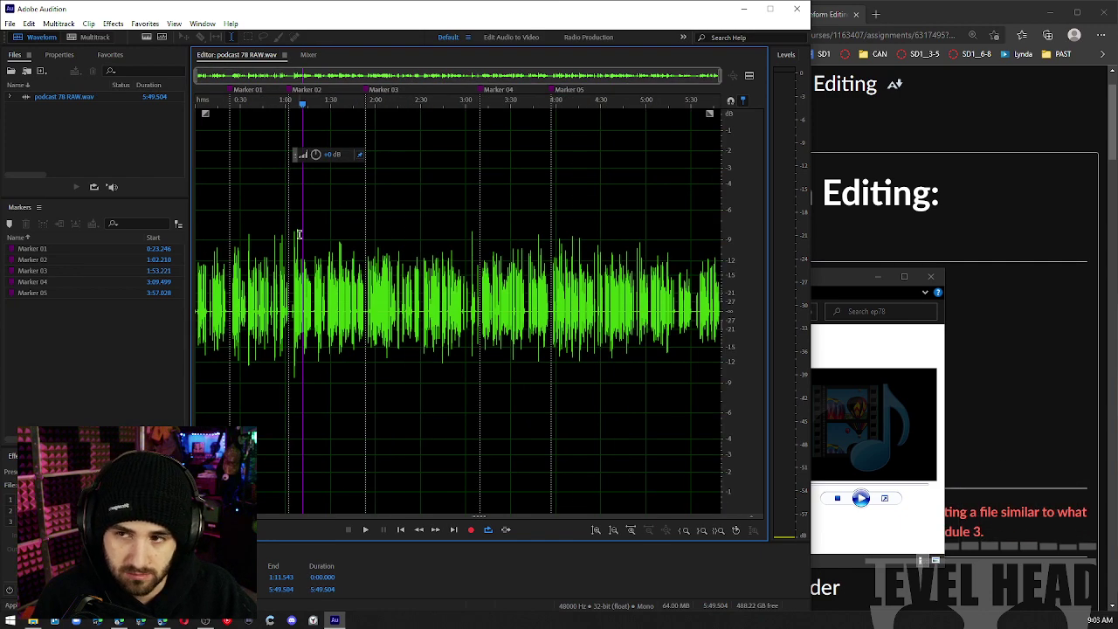
scroll(299, 235, up, 4)
click(372, 254)
scroll(364, 235, up, 5)
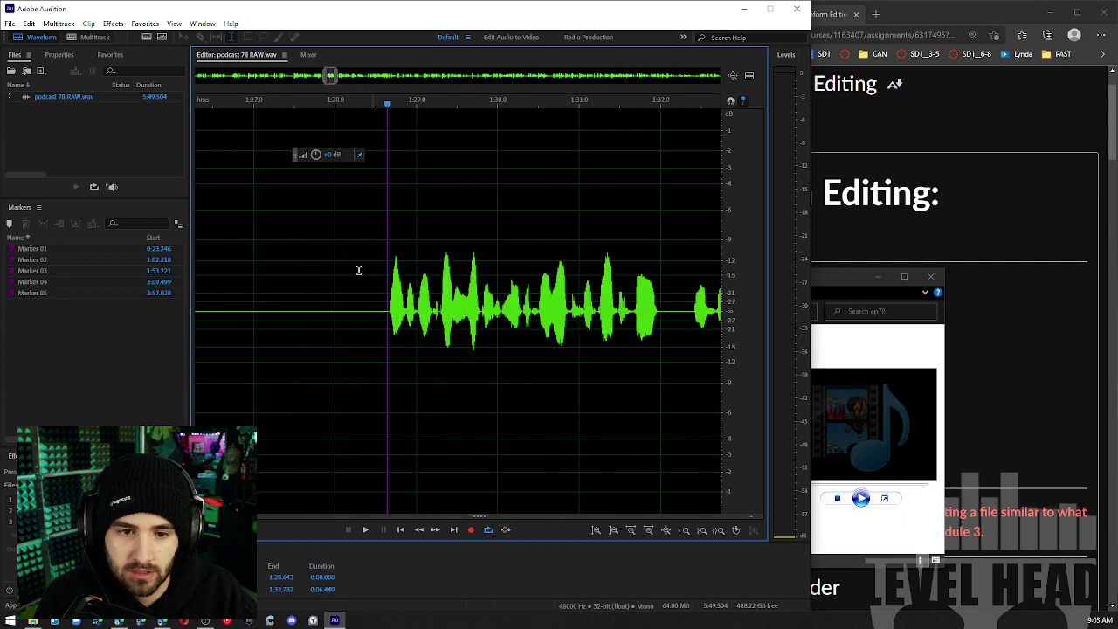
scroll(294, 276, down, 6)
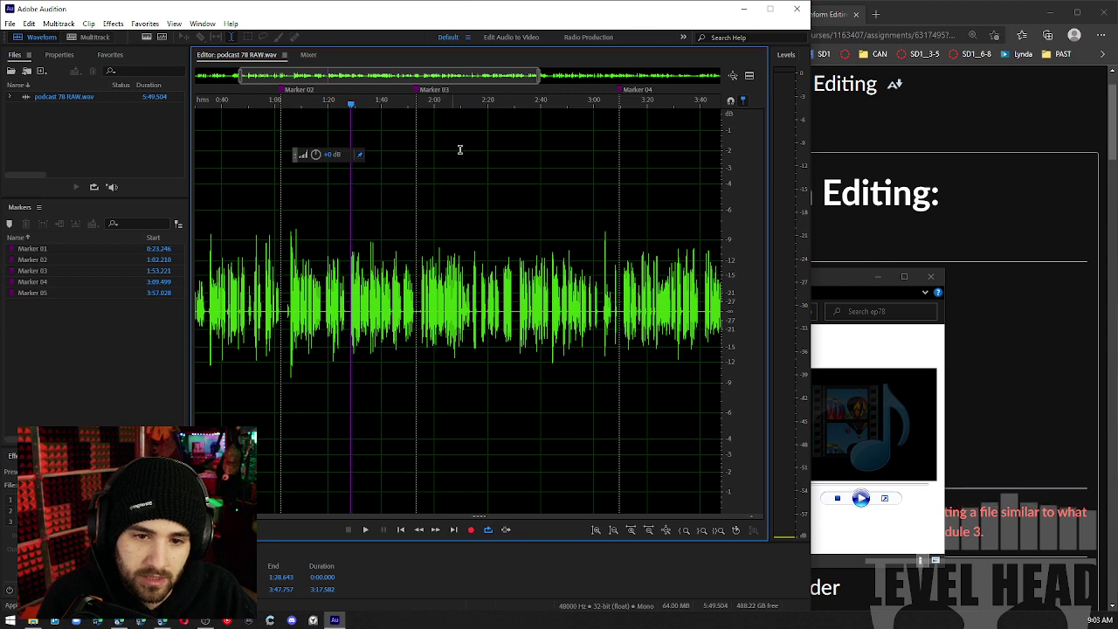
scroll(422, 155, down, 2)
scroll(266, 289, down, 2)
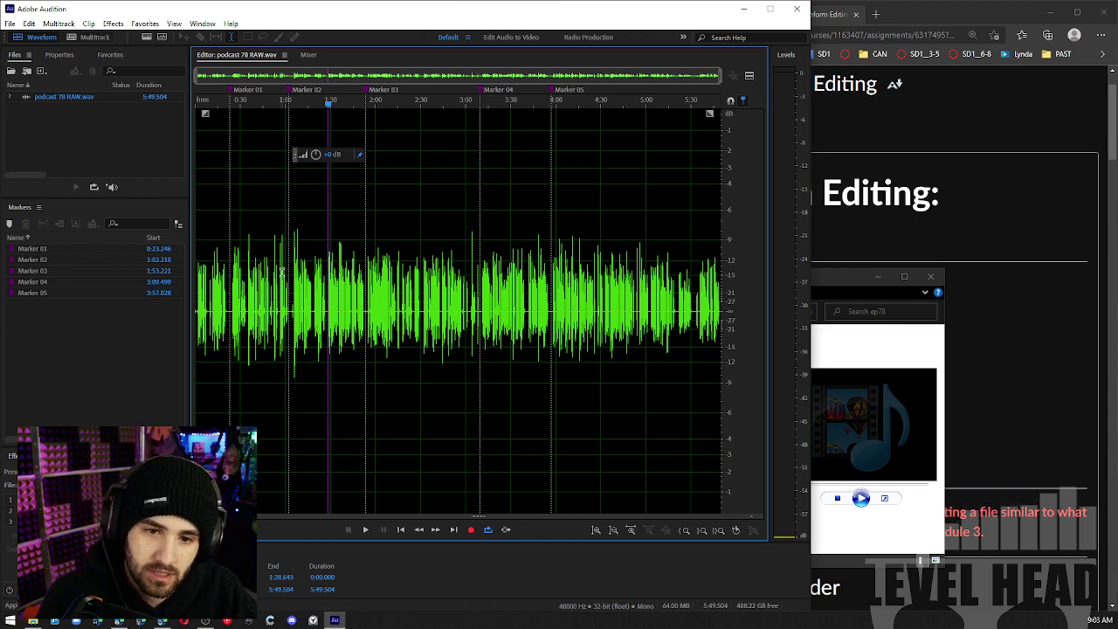
scroll(416, 298, up, 5)
scroll(330, 275, down, 5)
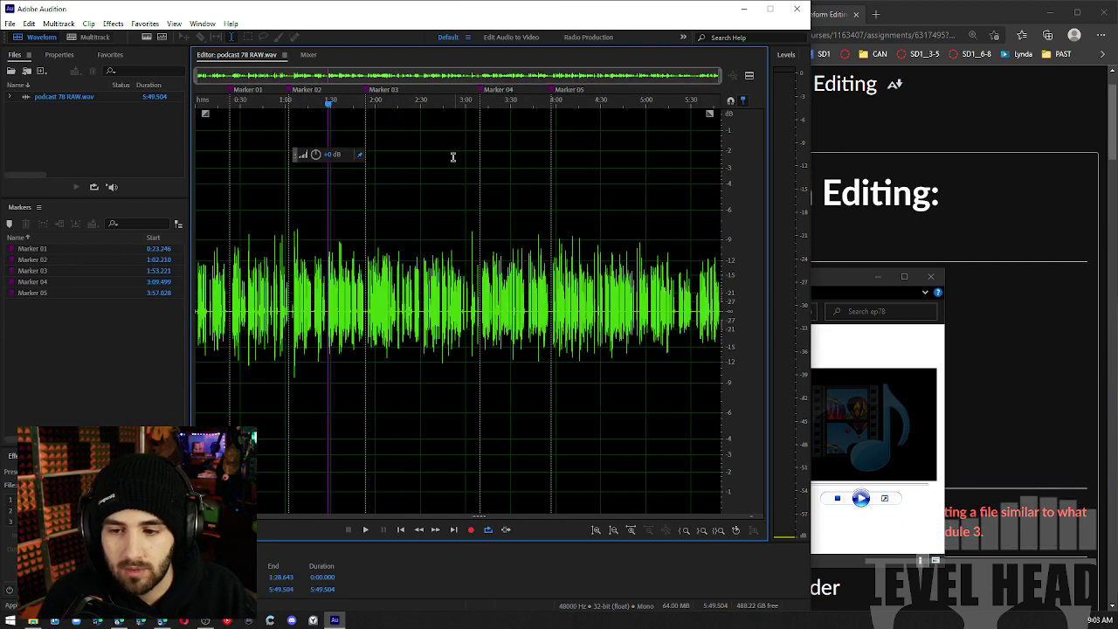
Highlight the 'Create project folder' and 'Import audio into audition' steps on the Canvas page
click(997, 340)
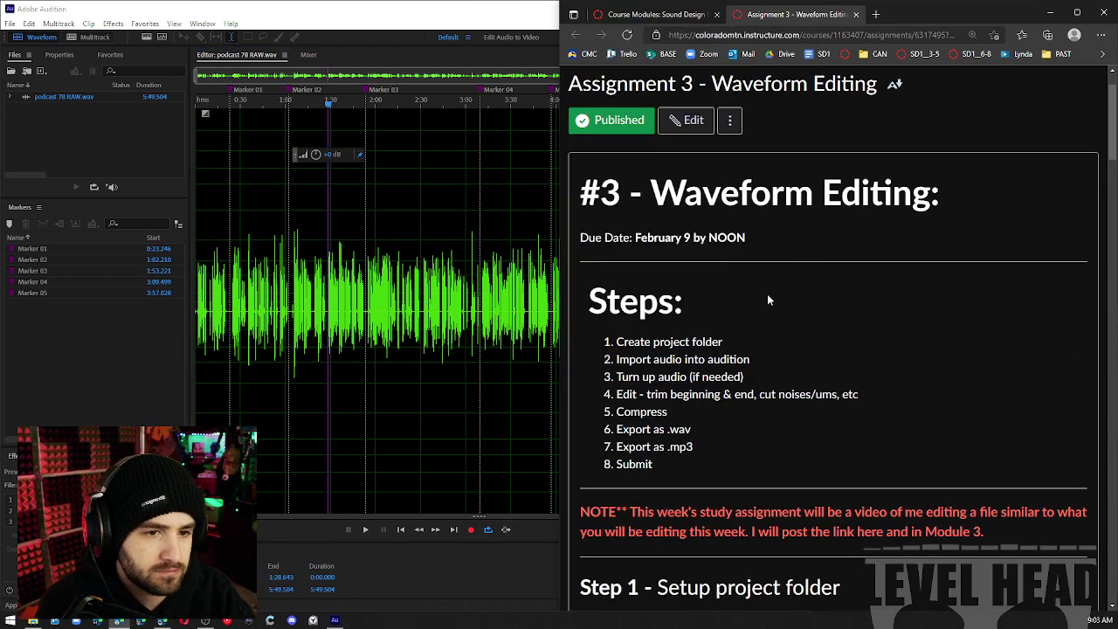
drag(610, 345, 758, 351)
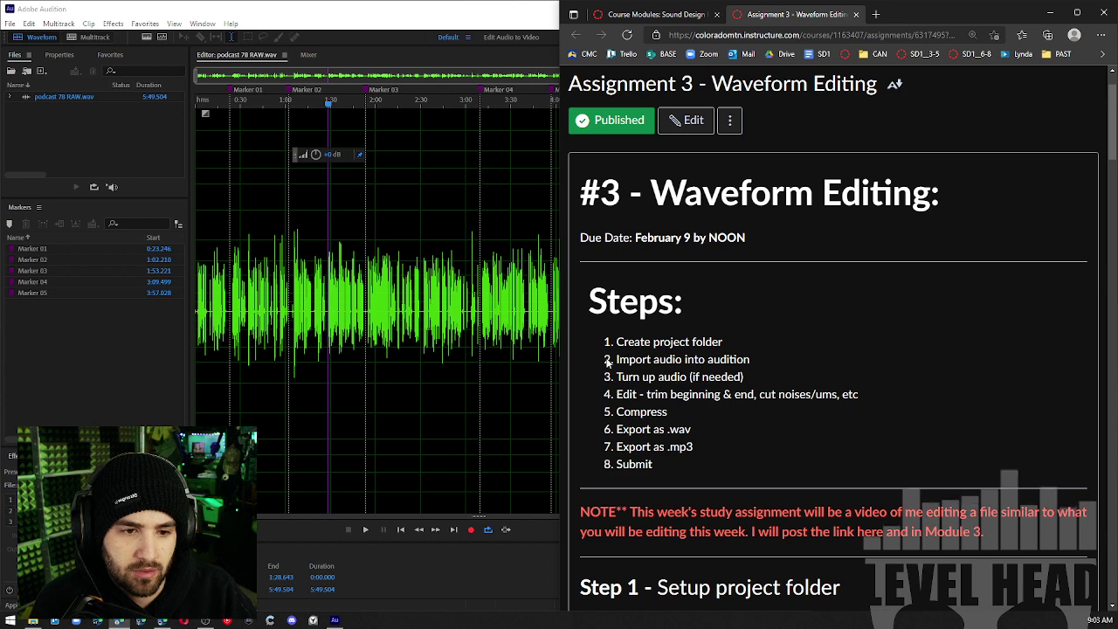
drag(608, 358, 766, 366)
click(900, 374)
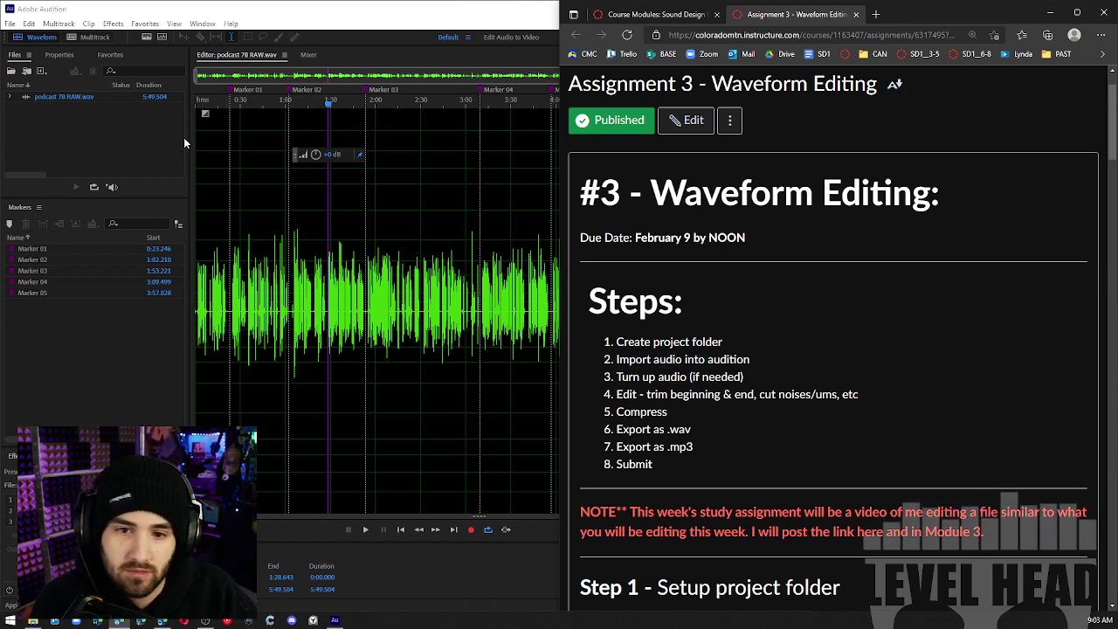
Start File > Open... in Audition and cancel it without importing anything
click(12, 24)
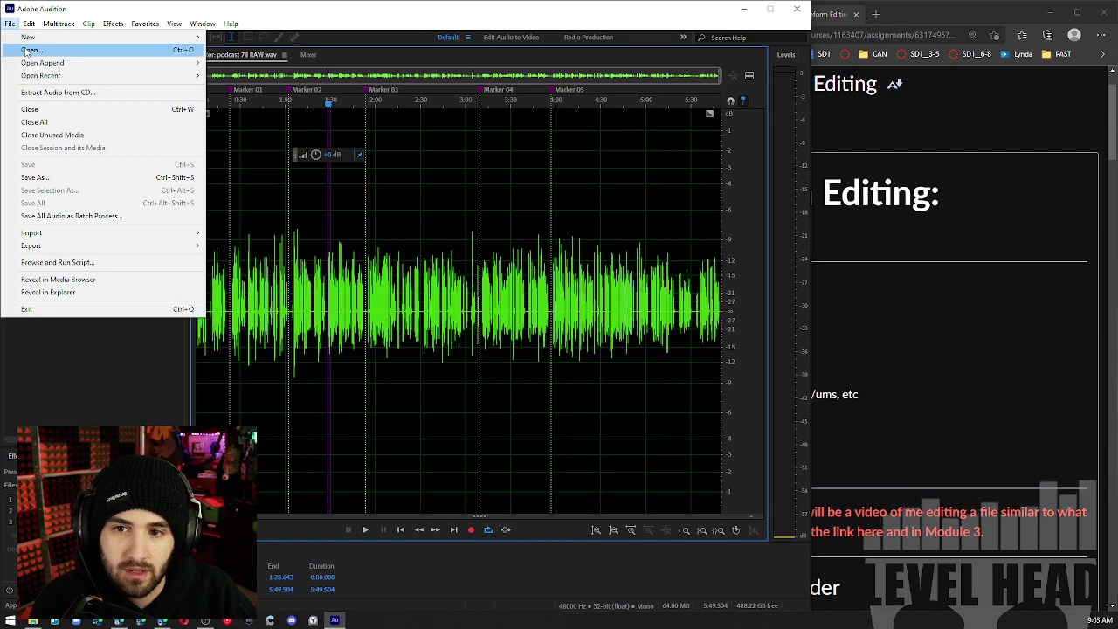
click(77, 52)
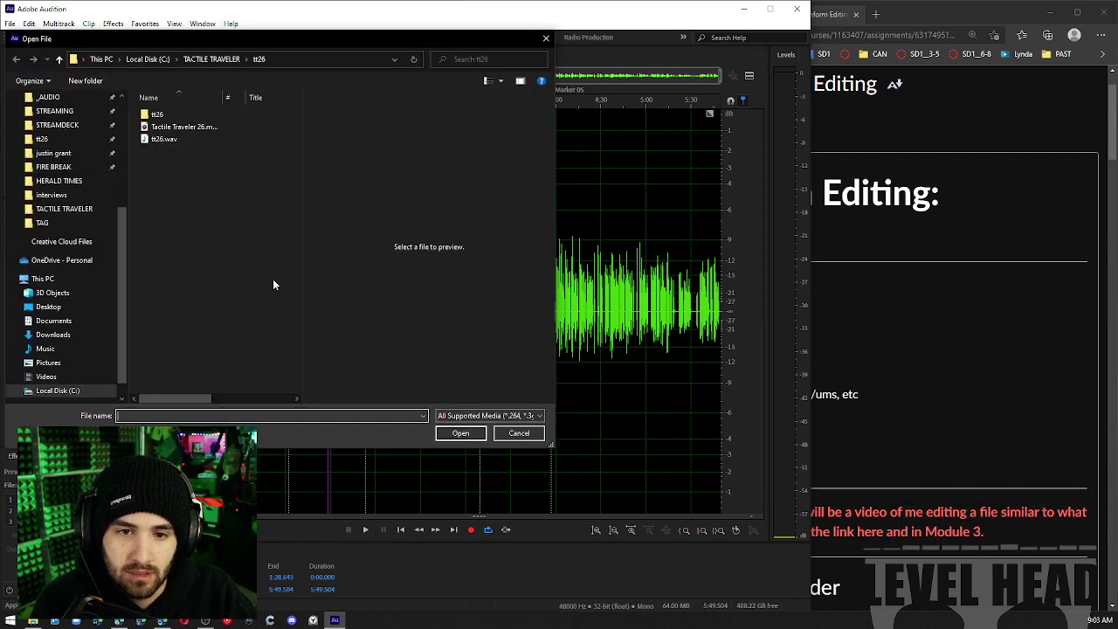
scroll(96, 254, up, 1)
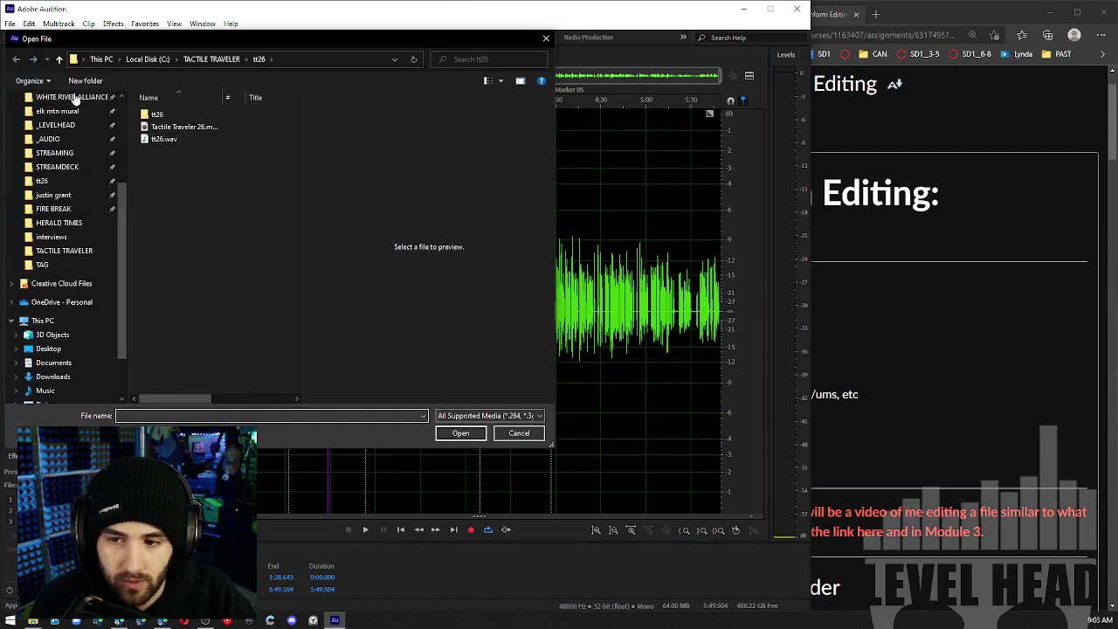
click(519, 434)
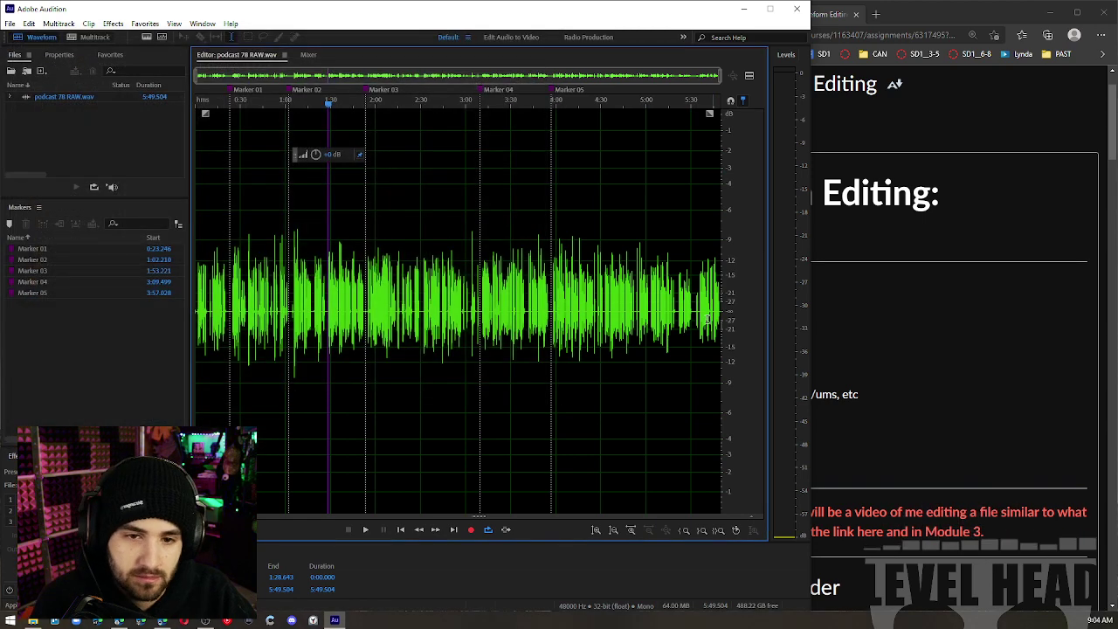
scroll(269, 280, up, 3)
click(264, 281)
Highlight the 'Turn up audio (if needed)' step in Canvas, then return to Audition
click(818, 349)
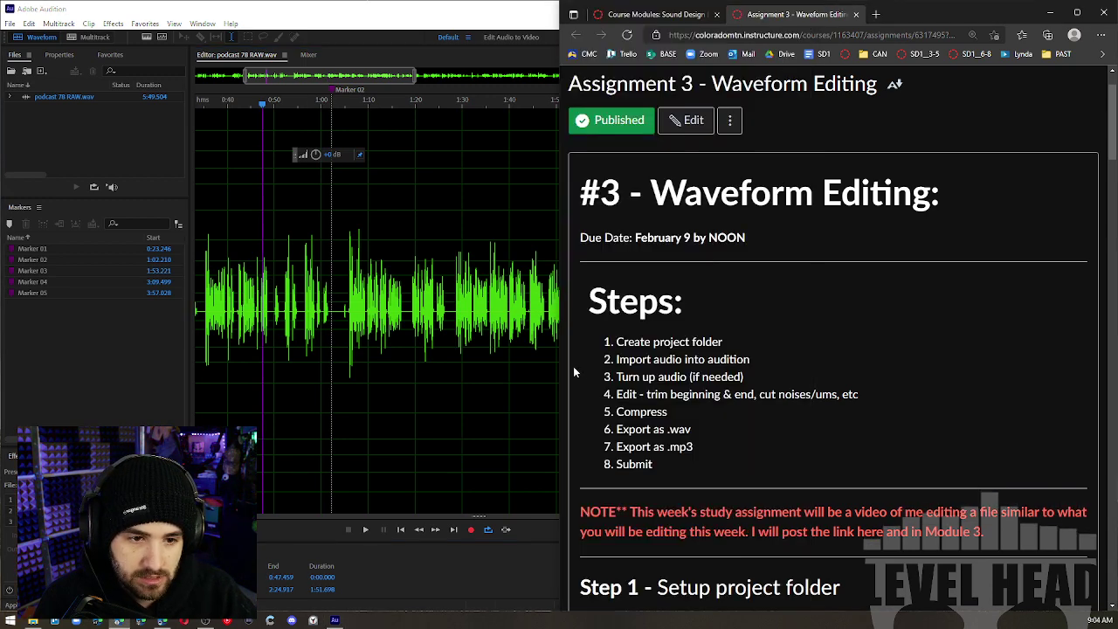
triple_click(780, 386)
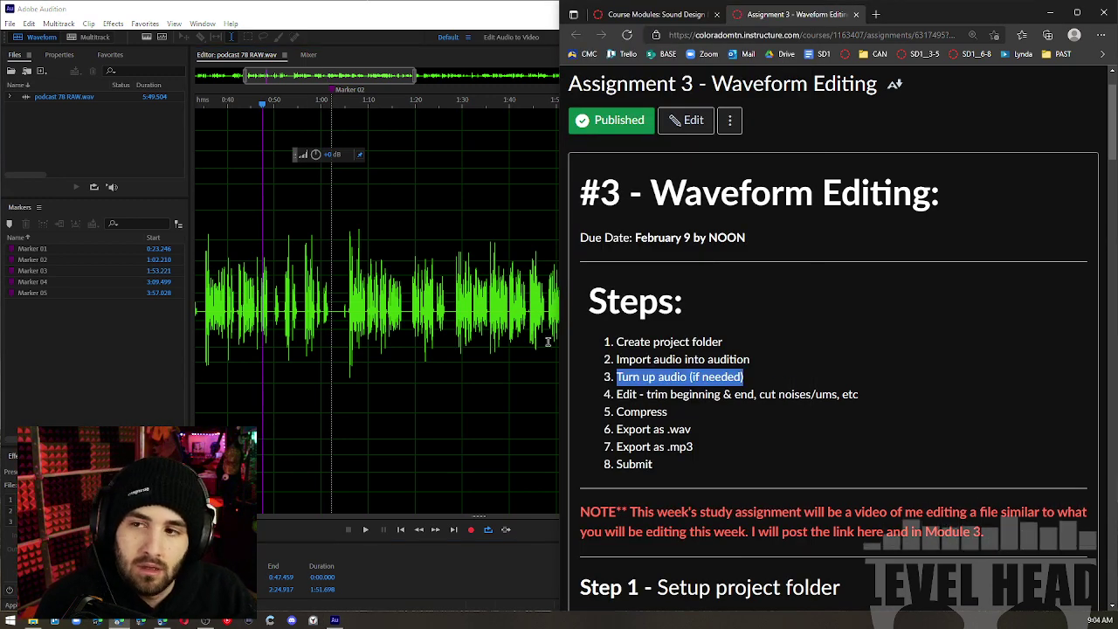
key(alt+Tab)
Lower the whole recording's amplitude to -15 dB with the HUD knob
scroll(641, 314, down, 3)
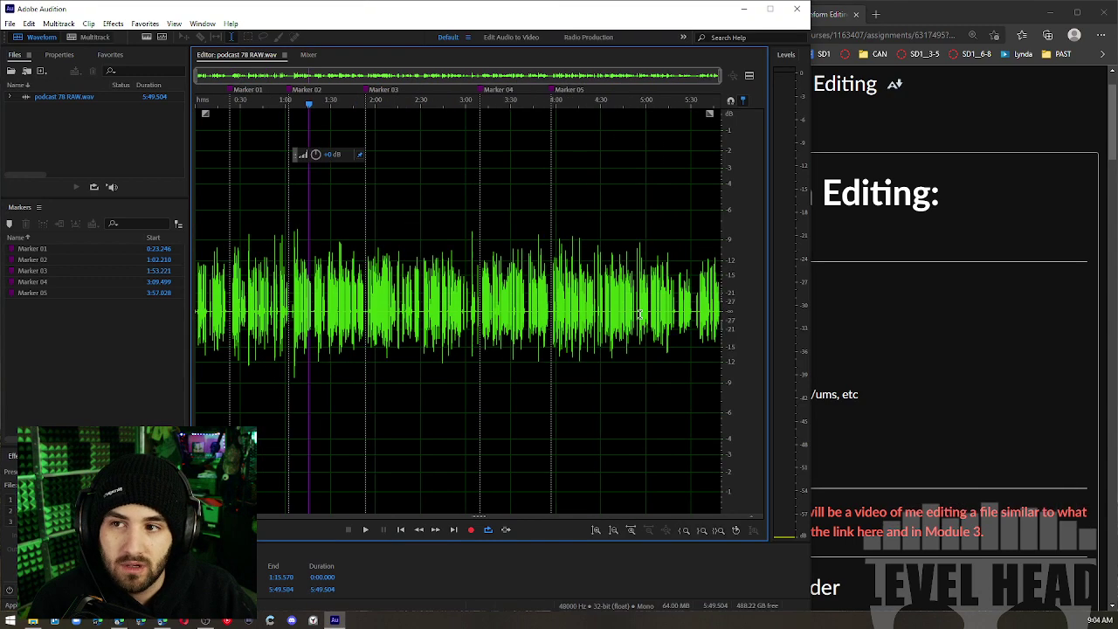
scroll(257, 206, up, 3)
scroll(584, 312, down, 3)
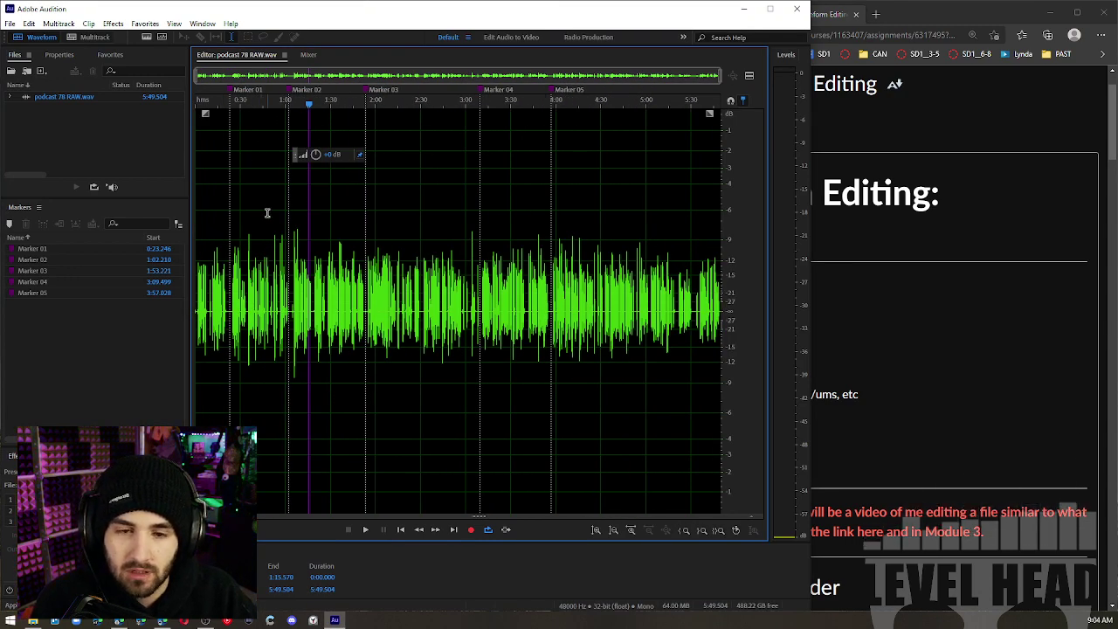
scroll(267, 212, up, 4)
scroll(424, 210, down, 2)
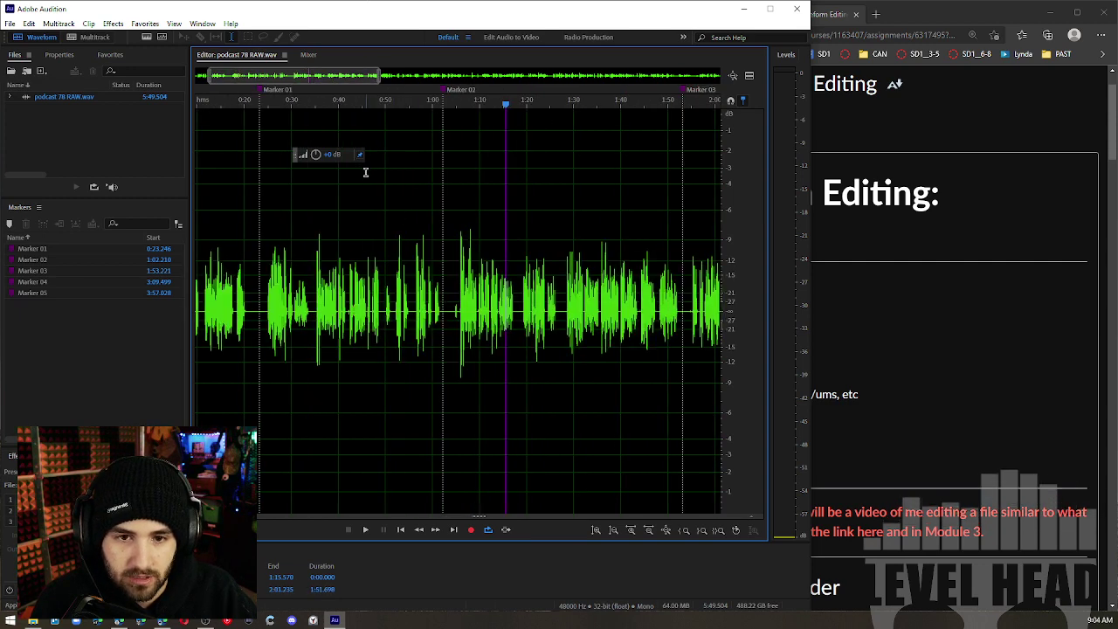
scroll(366, 171, down, 3)
mouse_move(320, 155)
mouse_down()
mouse_move(270, 155)
mouse_move(316, 155)
mouse_up()
Play back the podcast from about 1:28, stopping around 1:39
scroll(316, 272, up, 3)
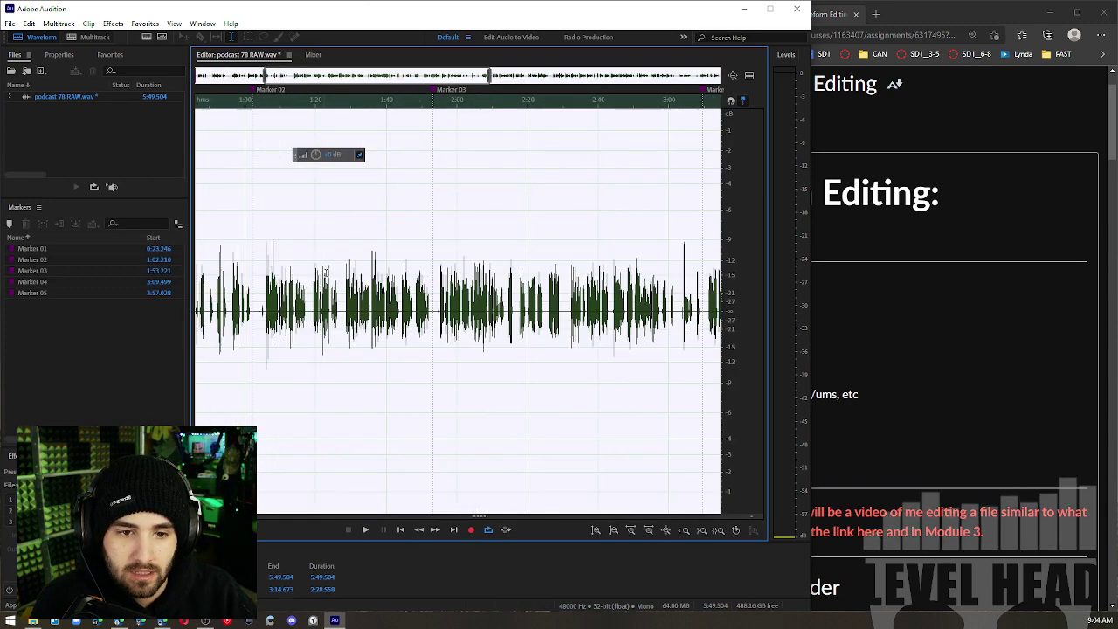
click(342, 266)
key(space)
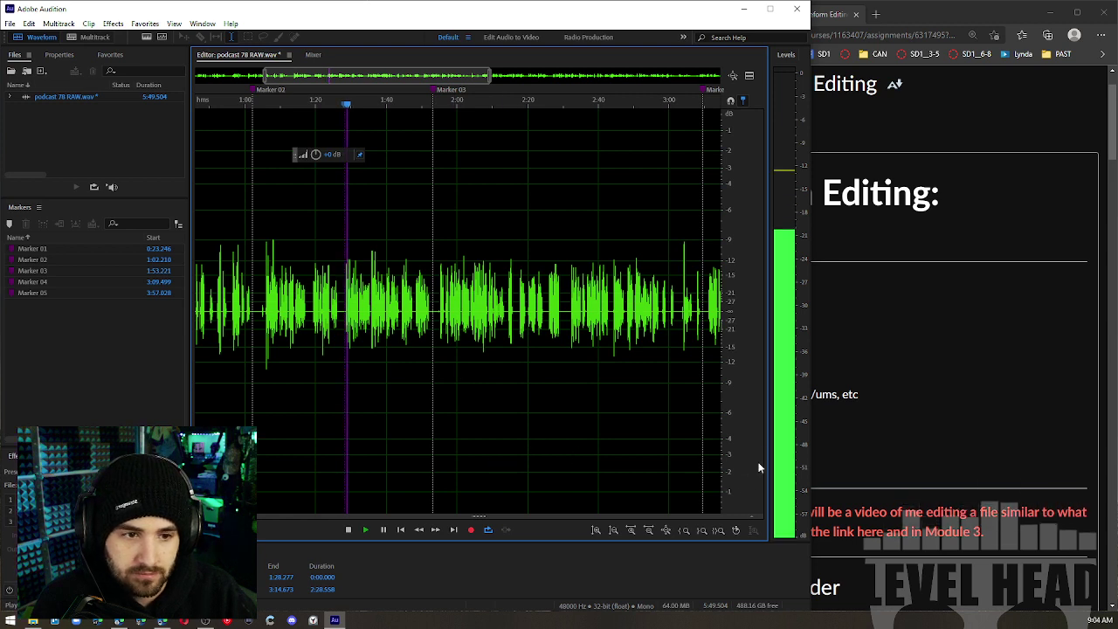
key(space)
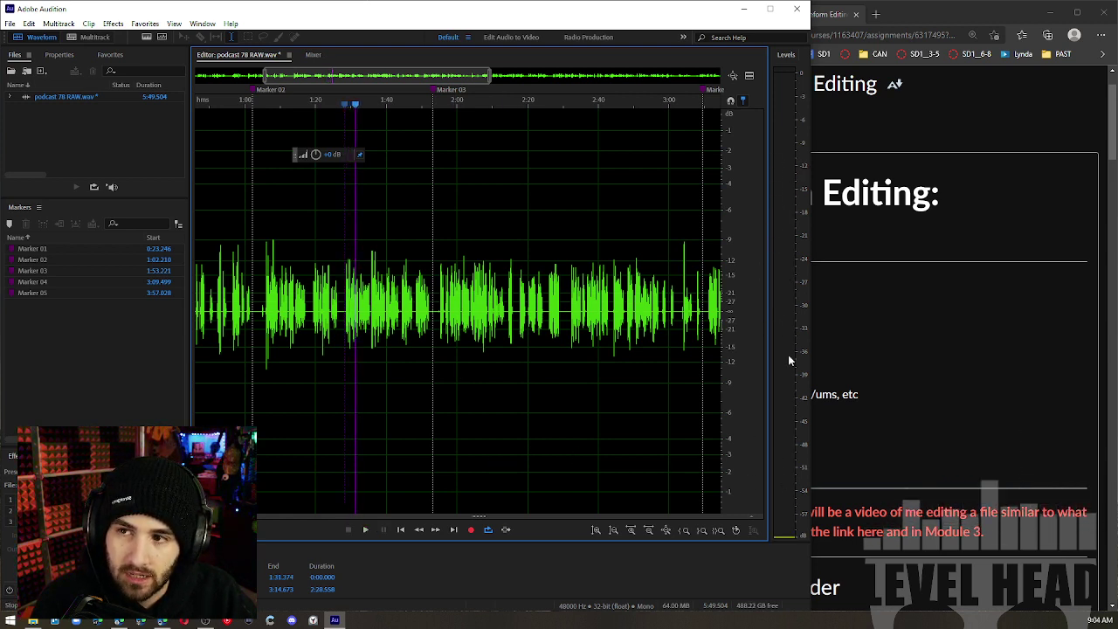
key(space)
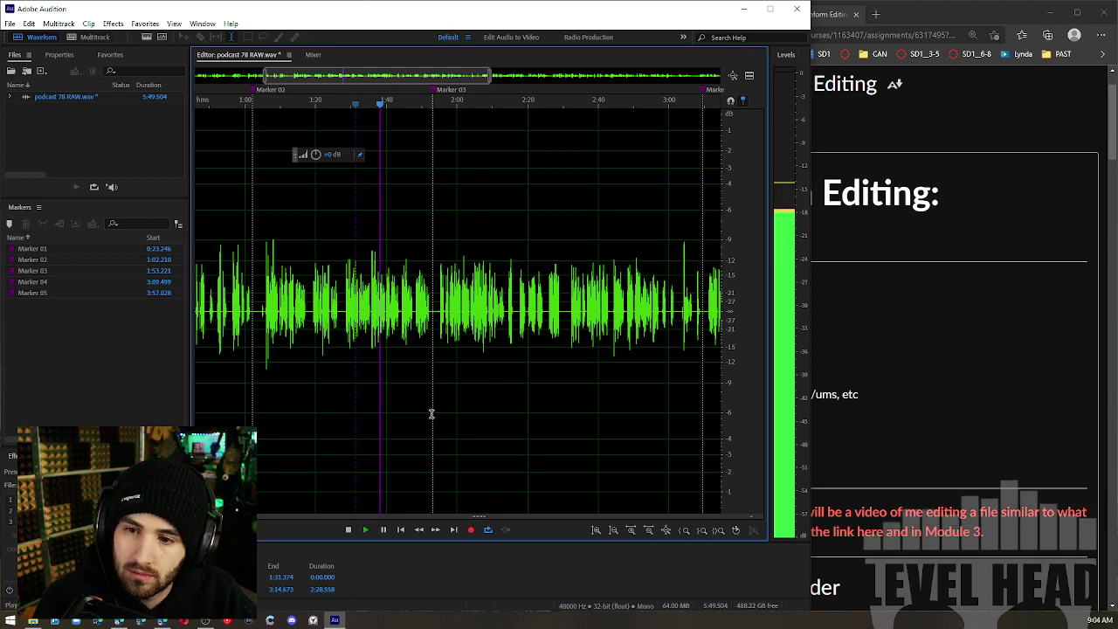
key(space)
Bring the file start into view and enter +3 dB in the HUD volume field
click(388, 79)
drag(388, 79, 340, 136)
click(334, 155)
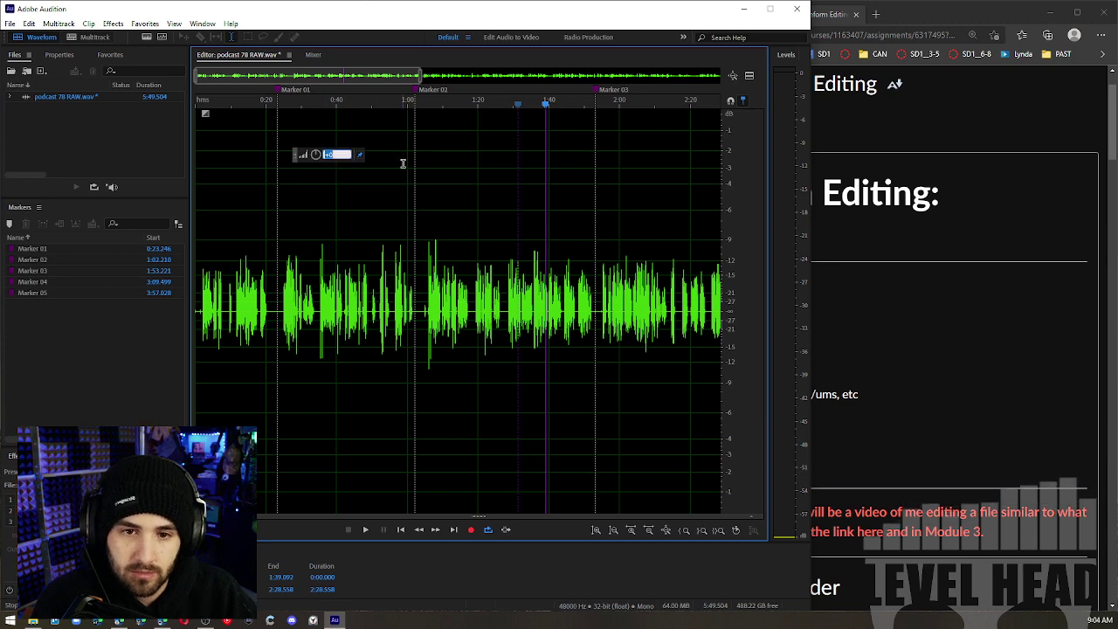
text(3)
key(Return)
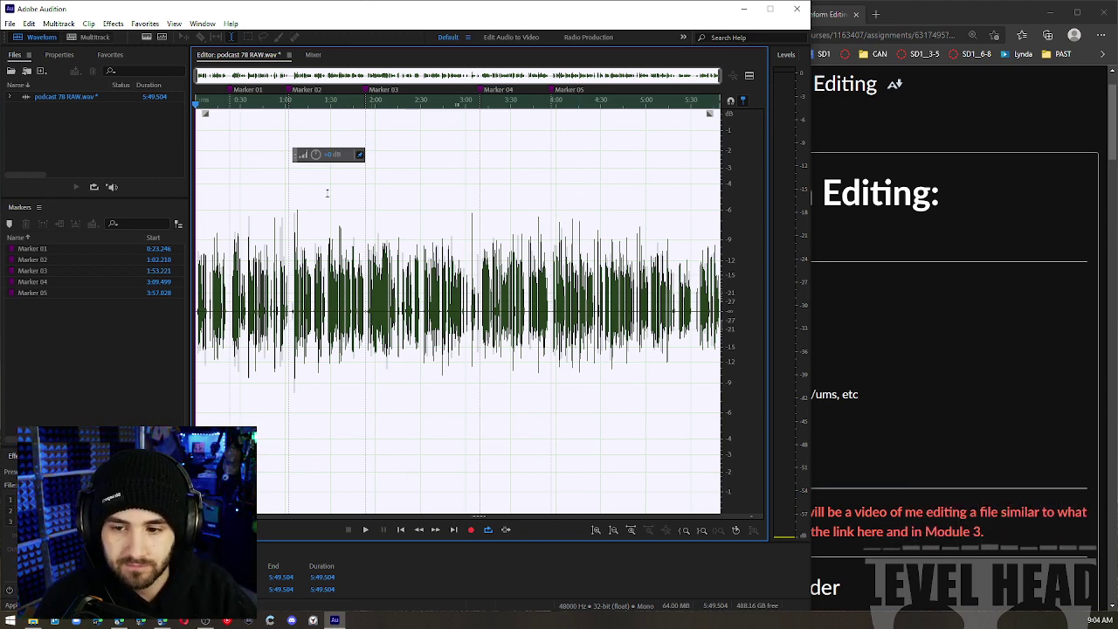
key(=)
key(=)
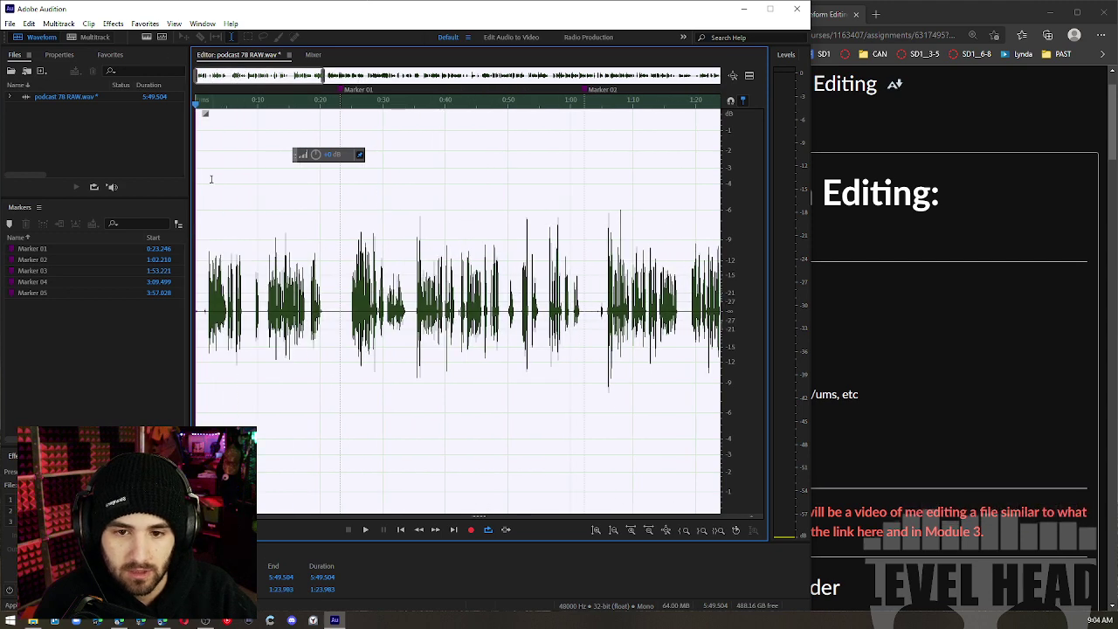
scroll(210, 223, up, 2)
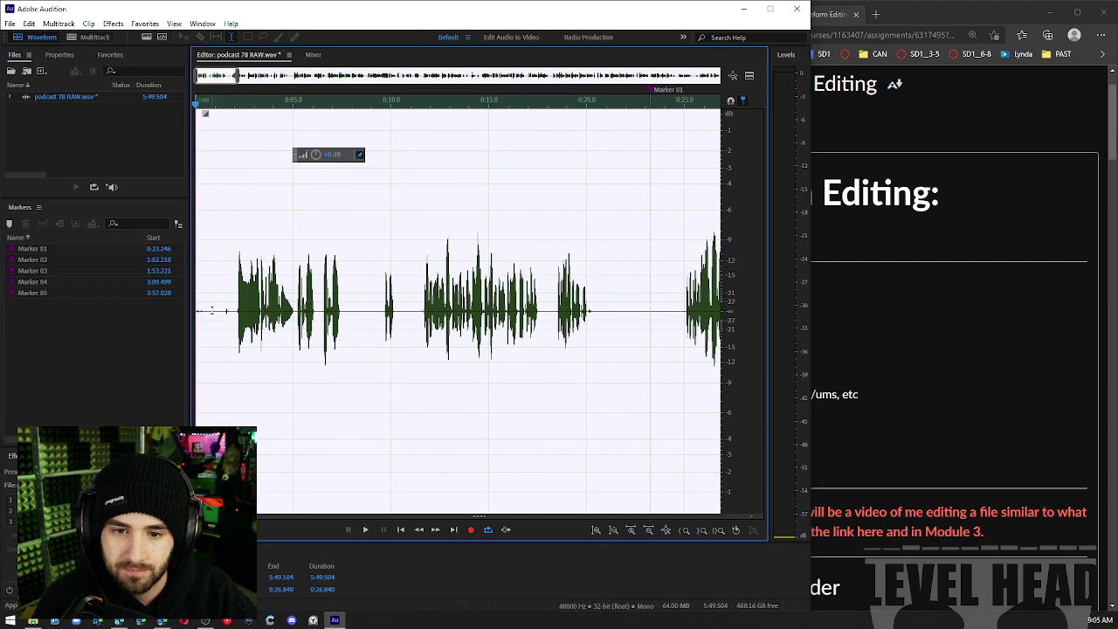
click(242, 273)
scroll(235, 278, up, 1)
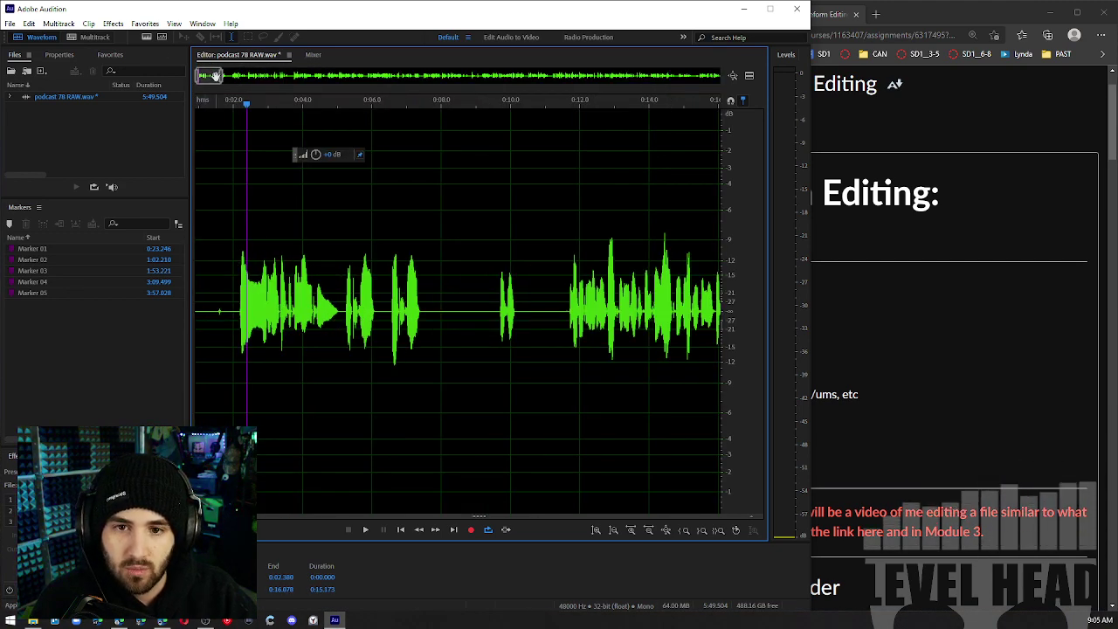
drag(215, 76, 182, 76)
click(256, 326)
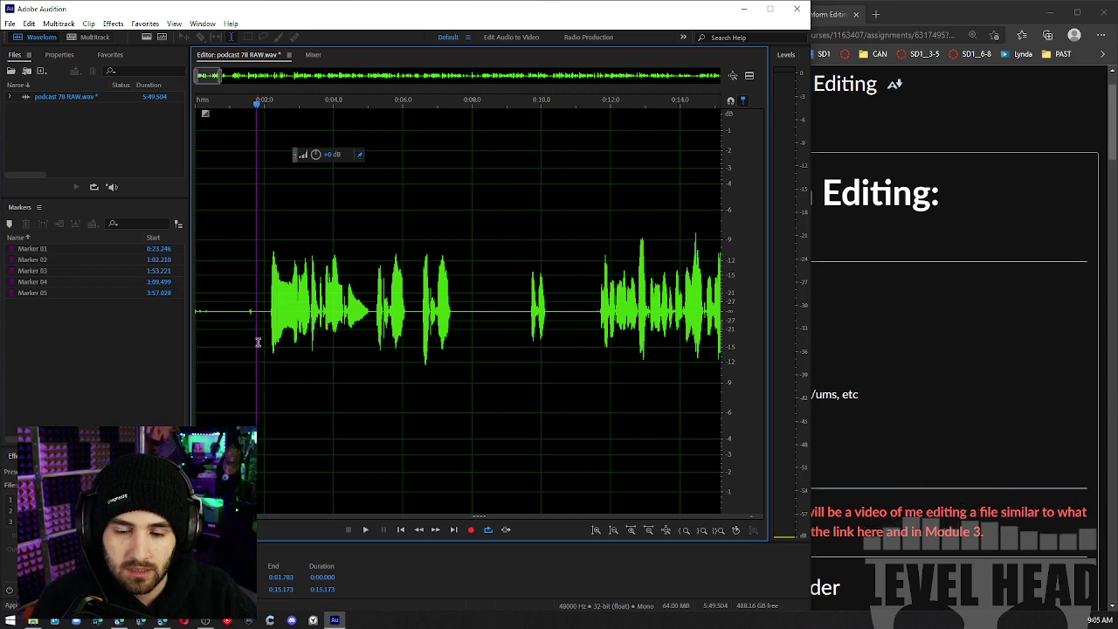
scroll(270, 278, up, 2)
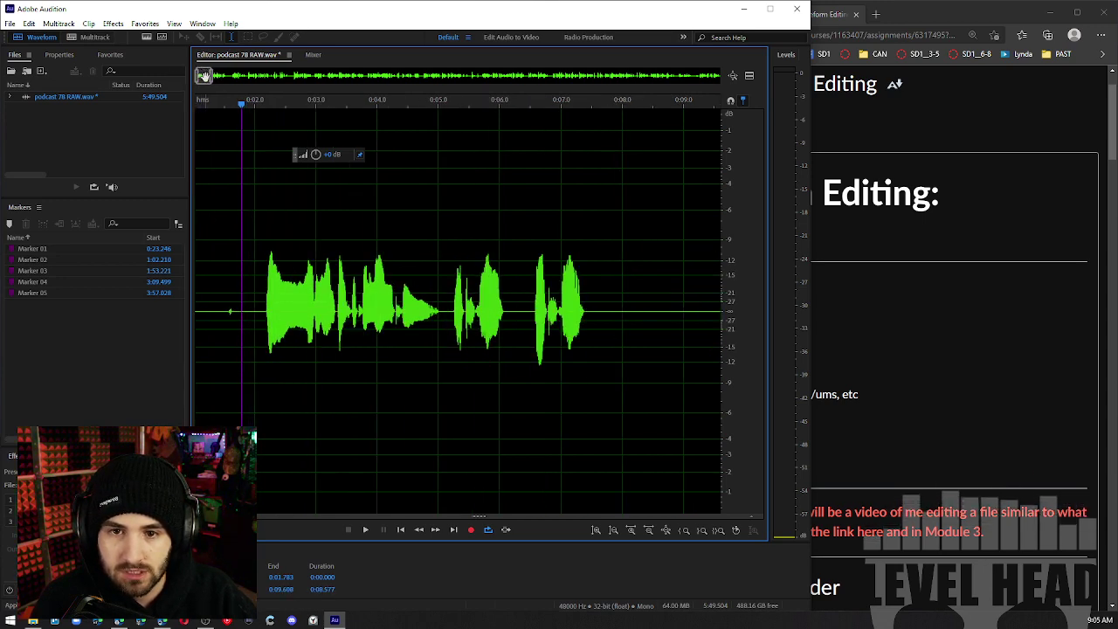
click(270, 316)
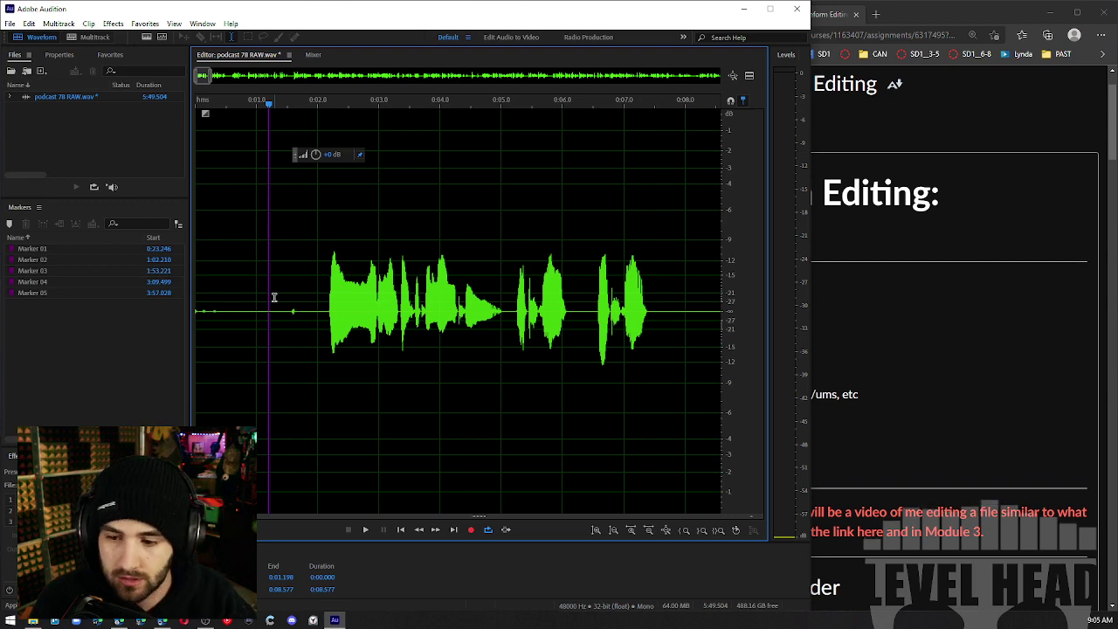
scroll(287, 277, up, 1)
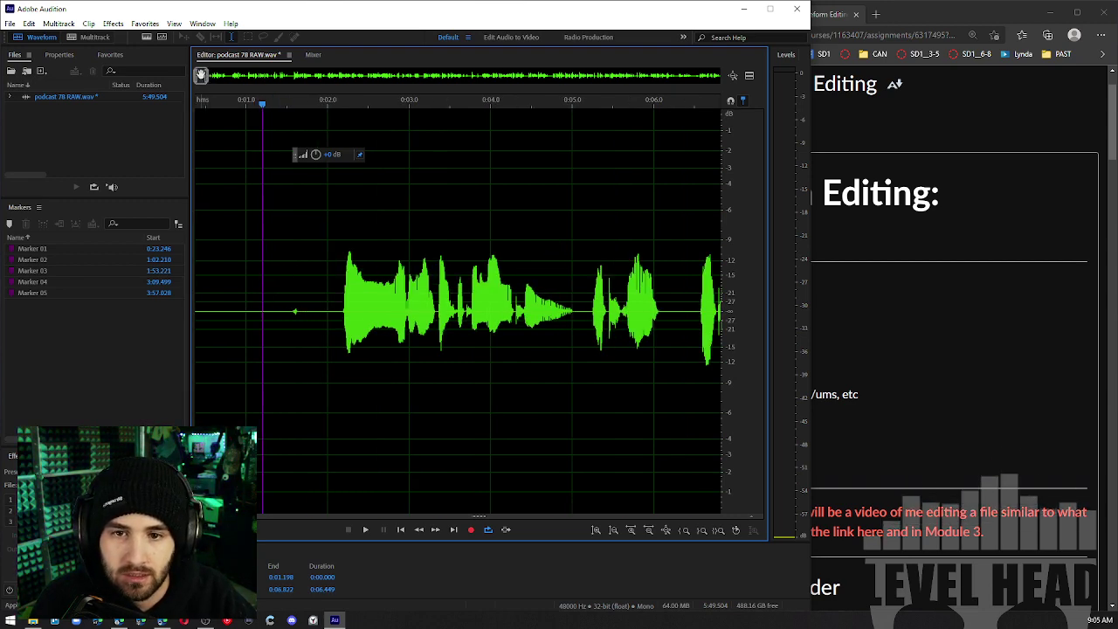
drag(200, 75, 143, 81)
drag(189, 206, 158, 207)
scroll(315, 288, down, 3)
scroll(320, 285, down, 8)
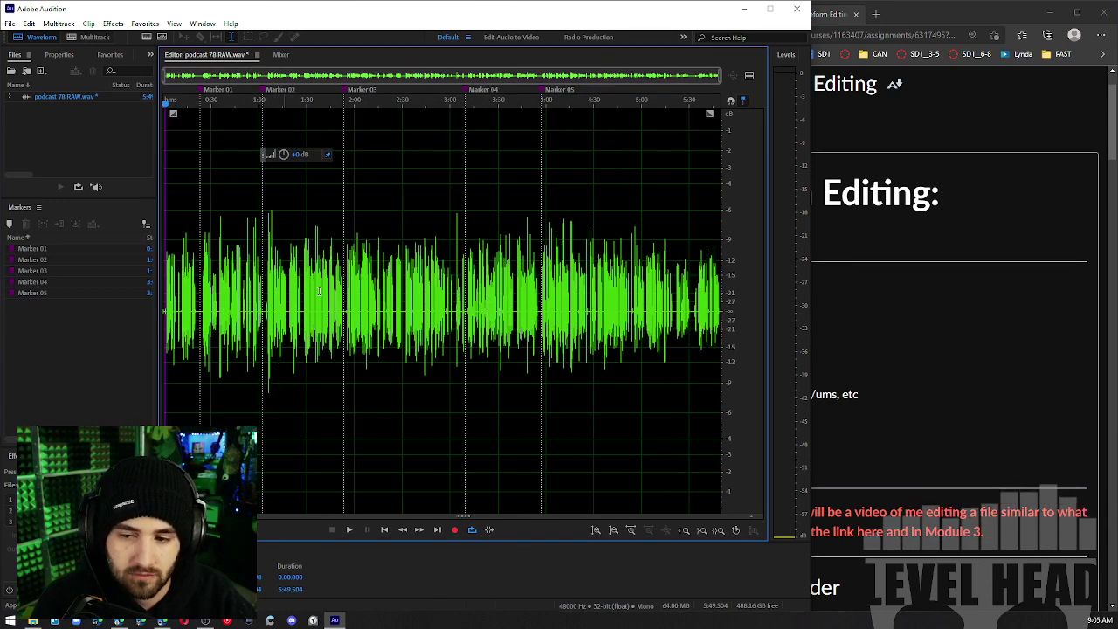
click(221, 201)
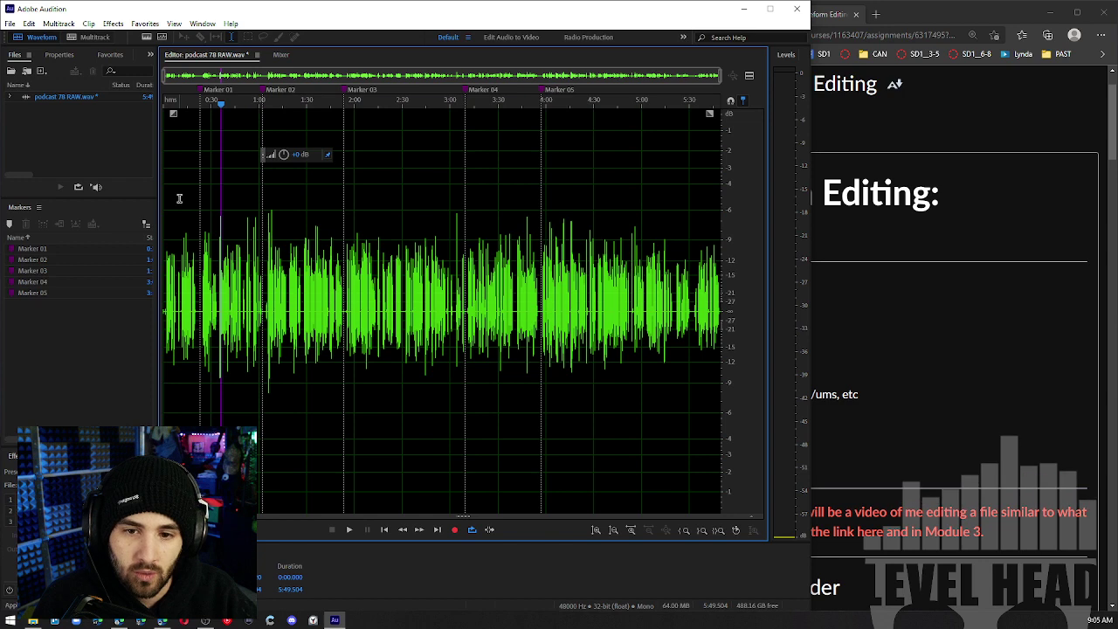
scroll(168, 200, up, 5)
scroll(168, 201, down, 5)
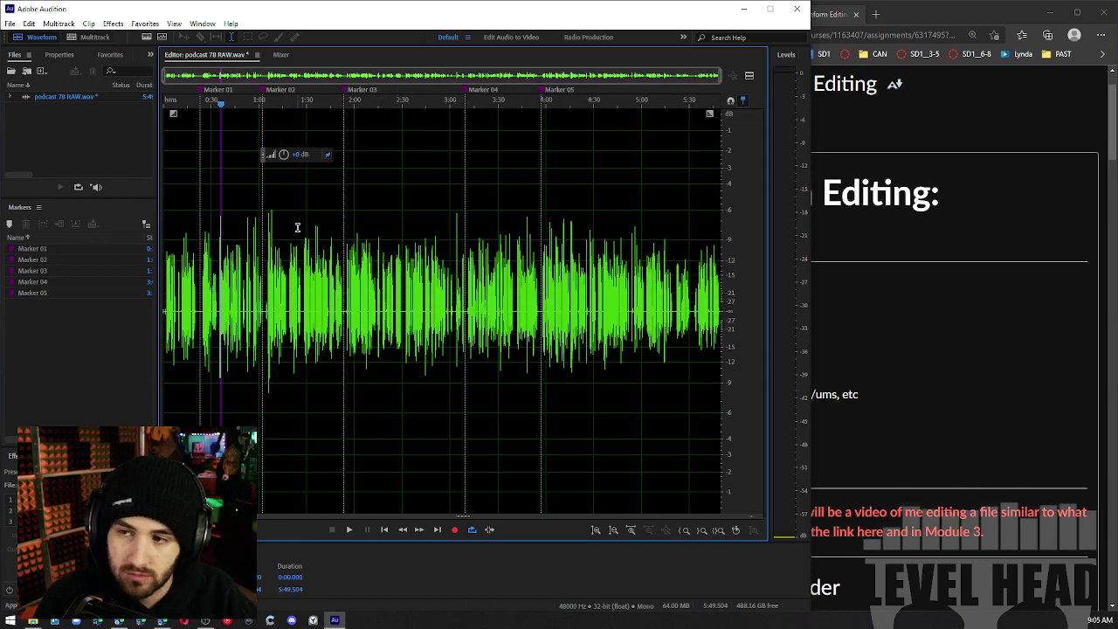
scroll(187, 206, up, 8)
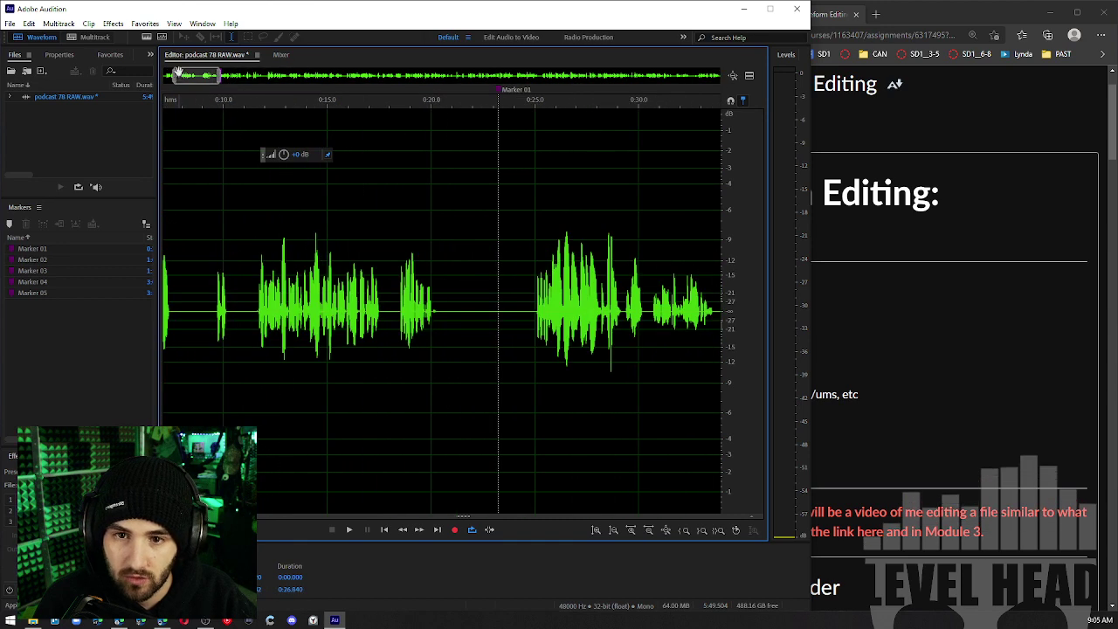
scroll(210, 206, down, 8)
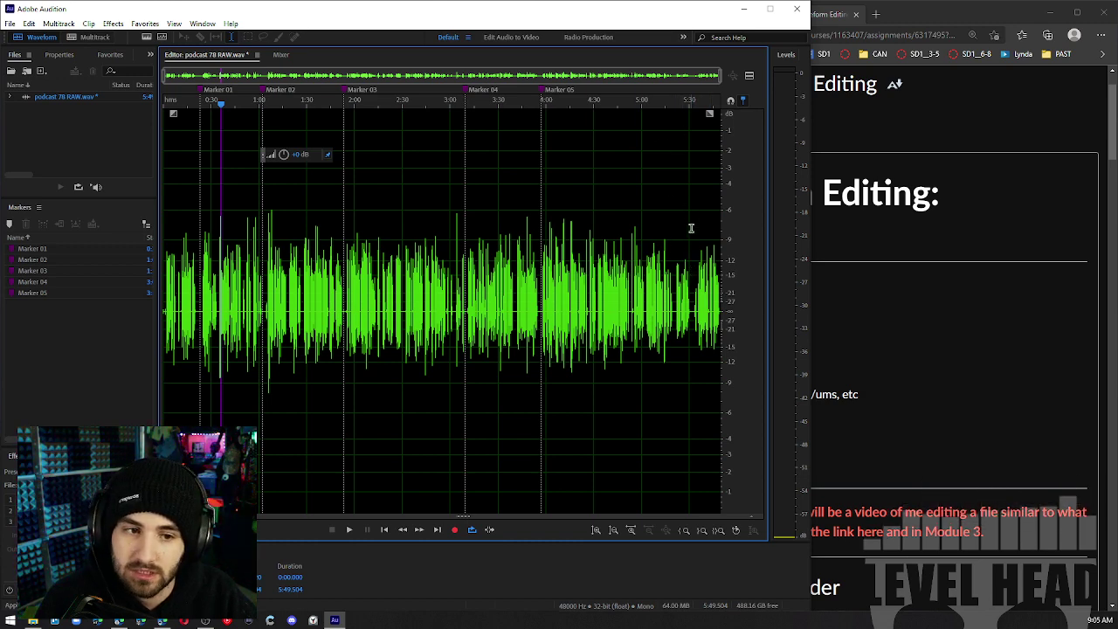
scroll(694, 224, up, 14)
scroll(690, 234, down, 14)
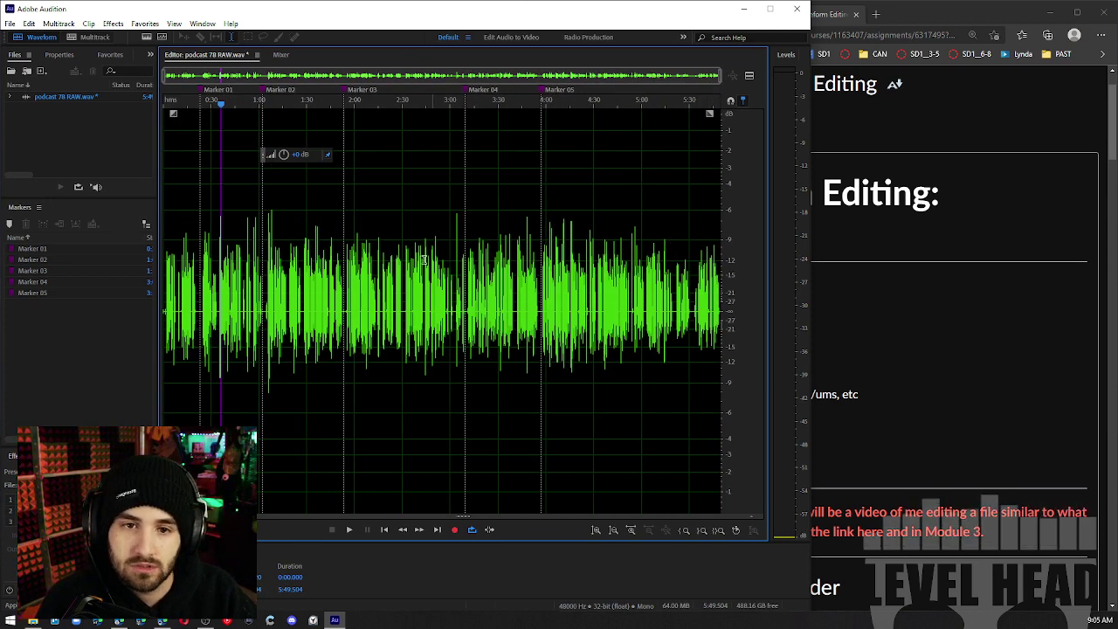
scroll(455, 250, up, 3)
scroll(455, 250, down, 3)
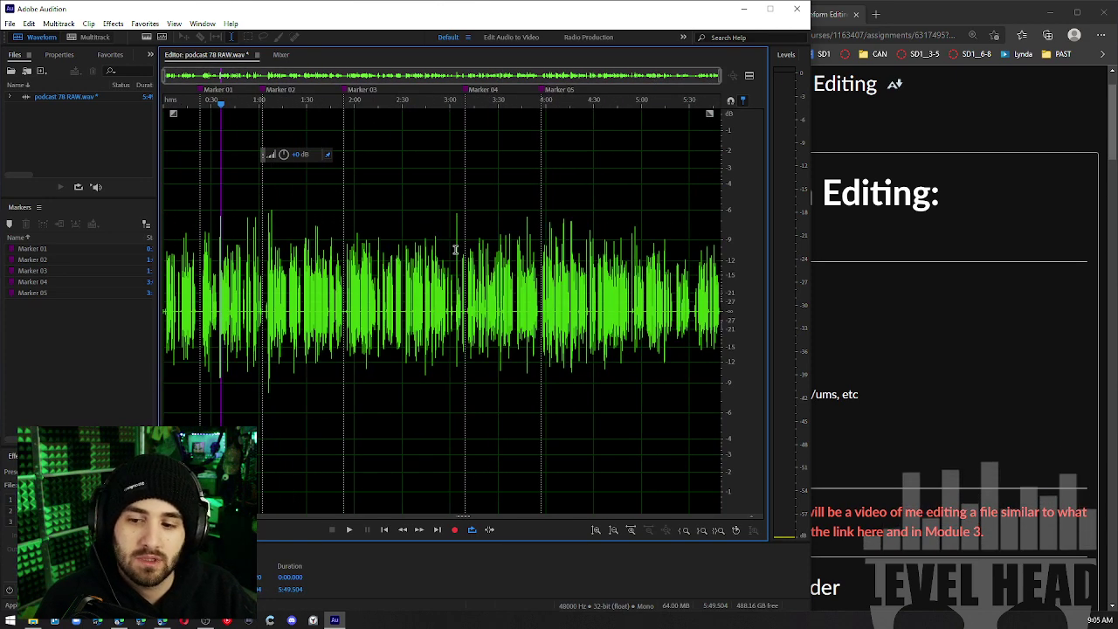
scroll(456, 249, up, 3)
scroll(456, 250, down, 3)
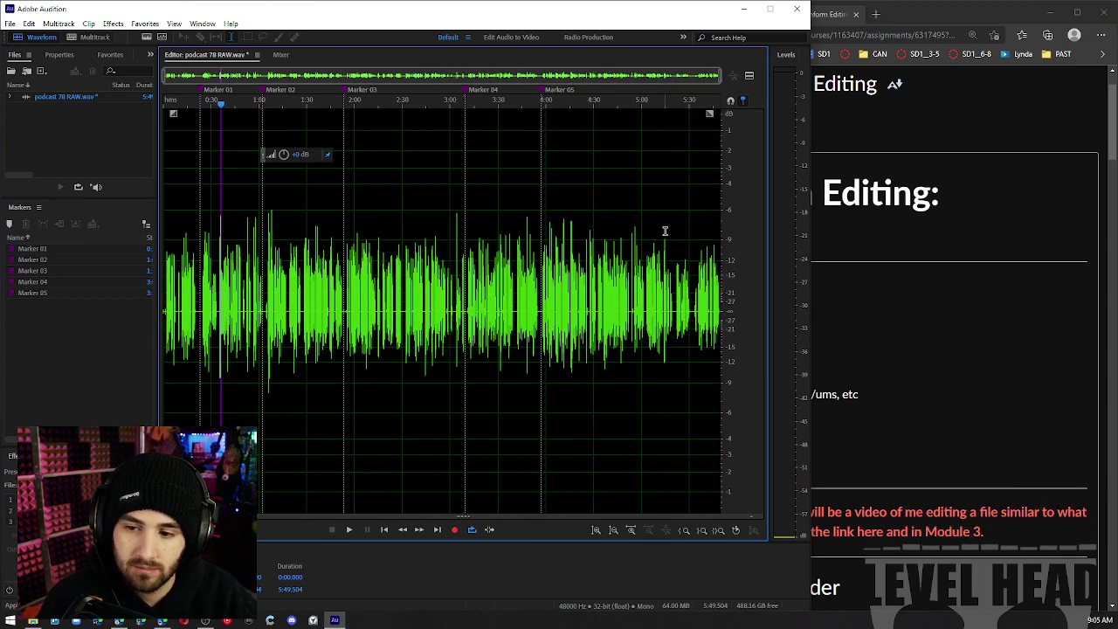
scroll(664, 231, up, 5)
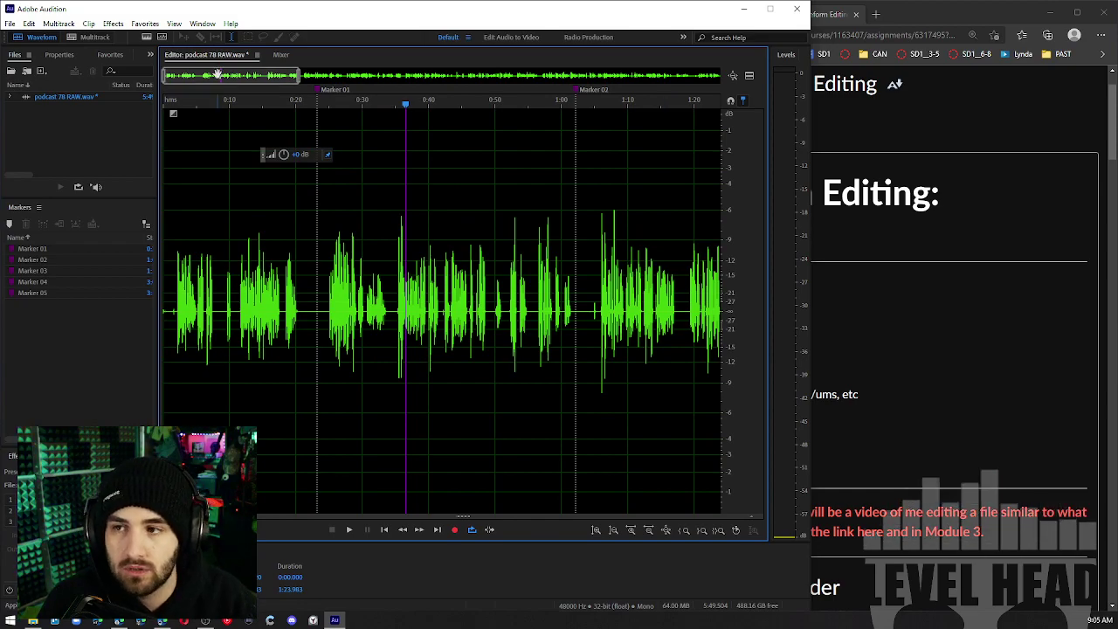
drag(218, 70, 170, 113)
scroll(169, 112, down, 4)
scroll(568, 305, up, 5)
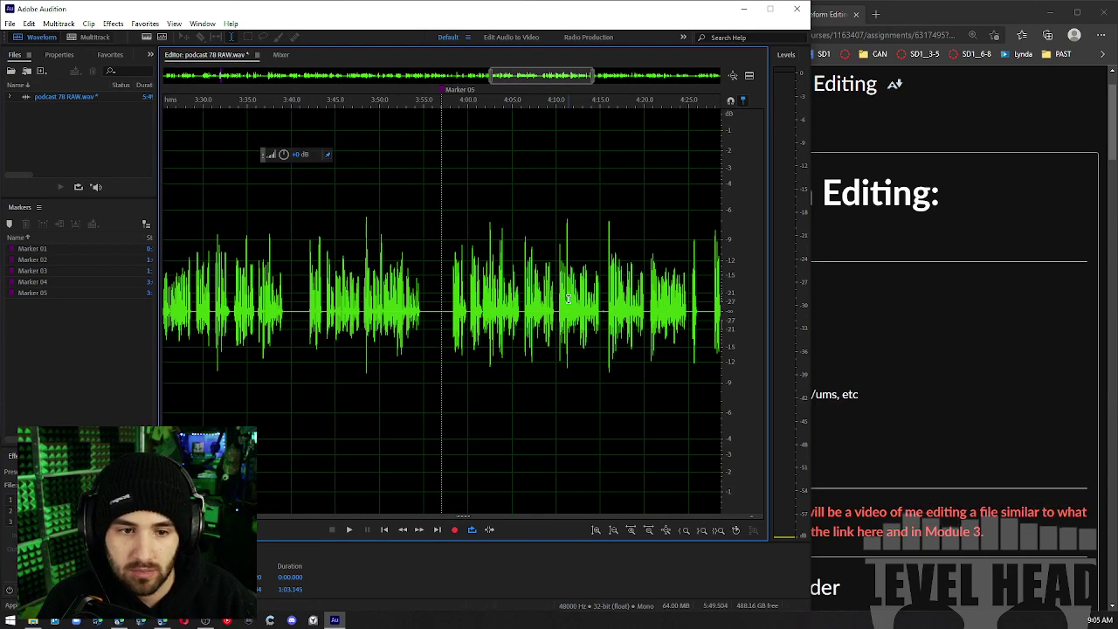
scroll(568, 310, down, 5)
scroll(567, 311, up, 5)
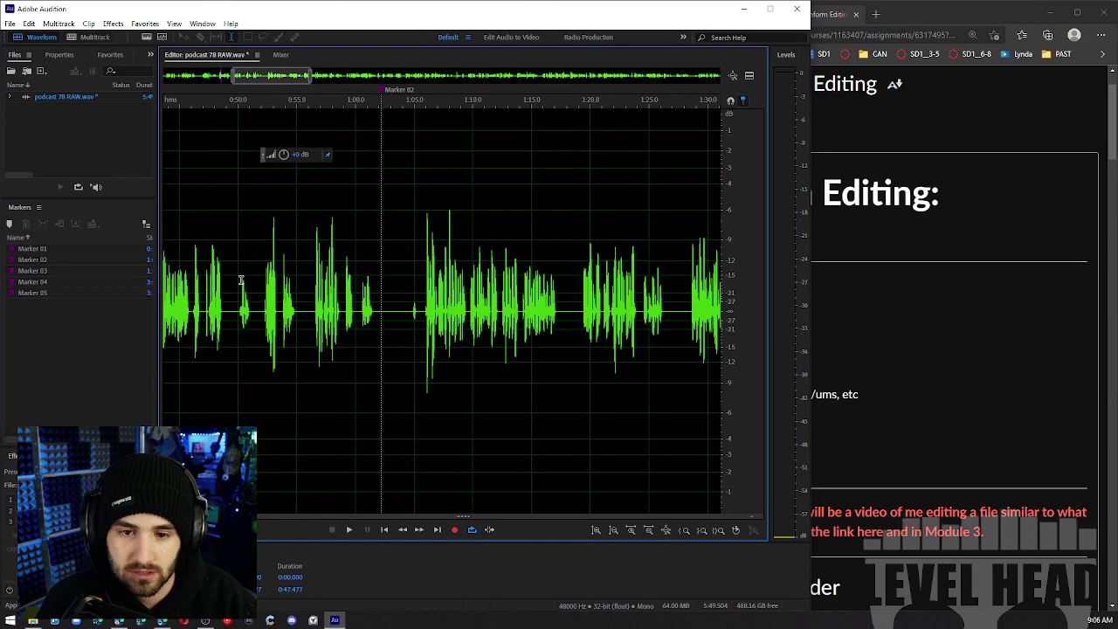
scroll(468, 330, down, 5)
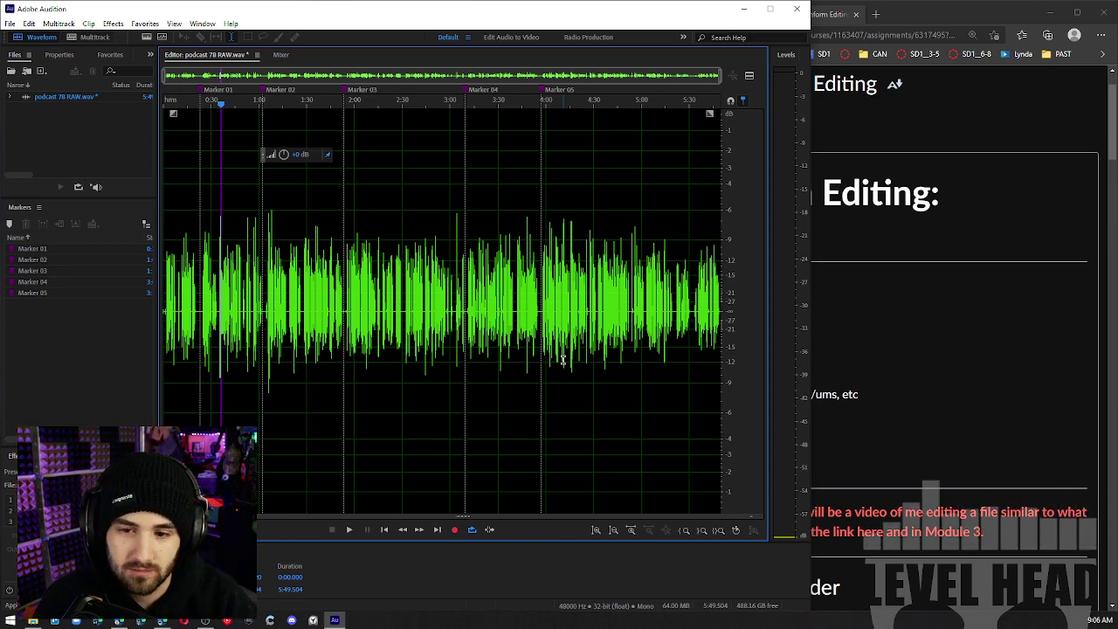
scroll(379, 236, up, 6)
scroll(329, 247, down, 6)
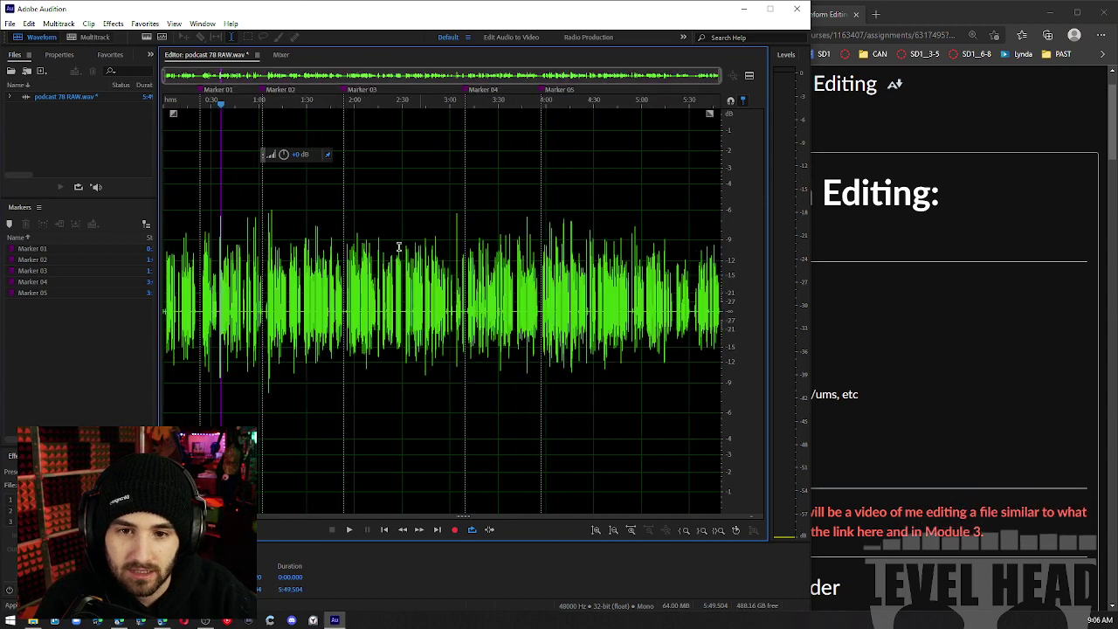
scroll(200, 194, up, 7)
drag(209, 76, 93, 66)
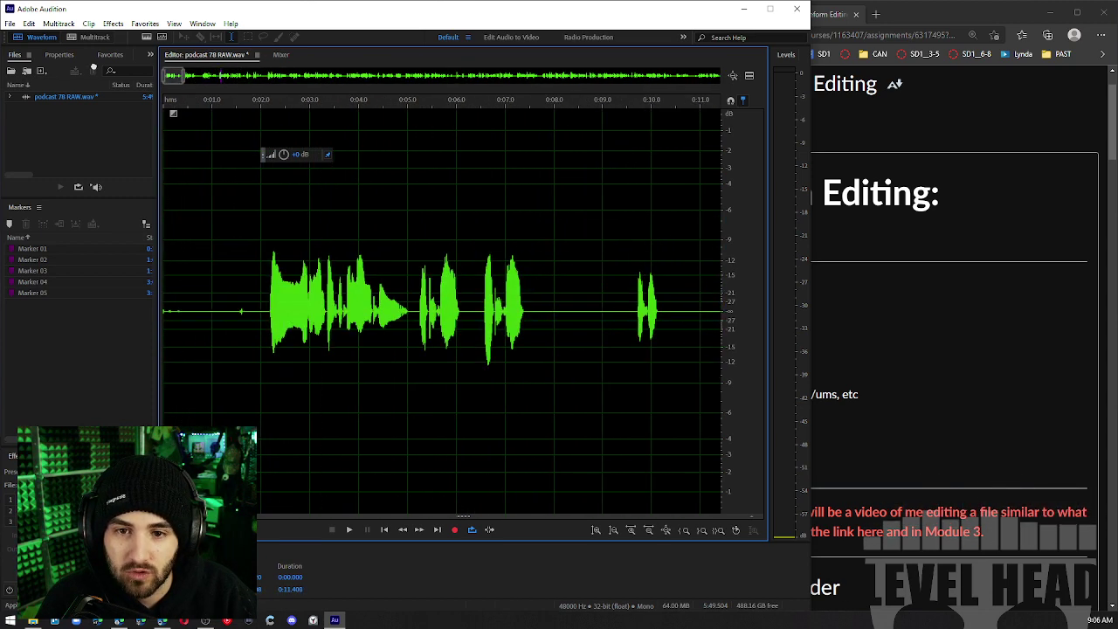
scroll(320, 295, right, 5)
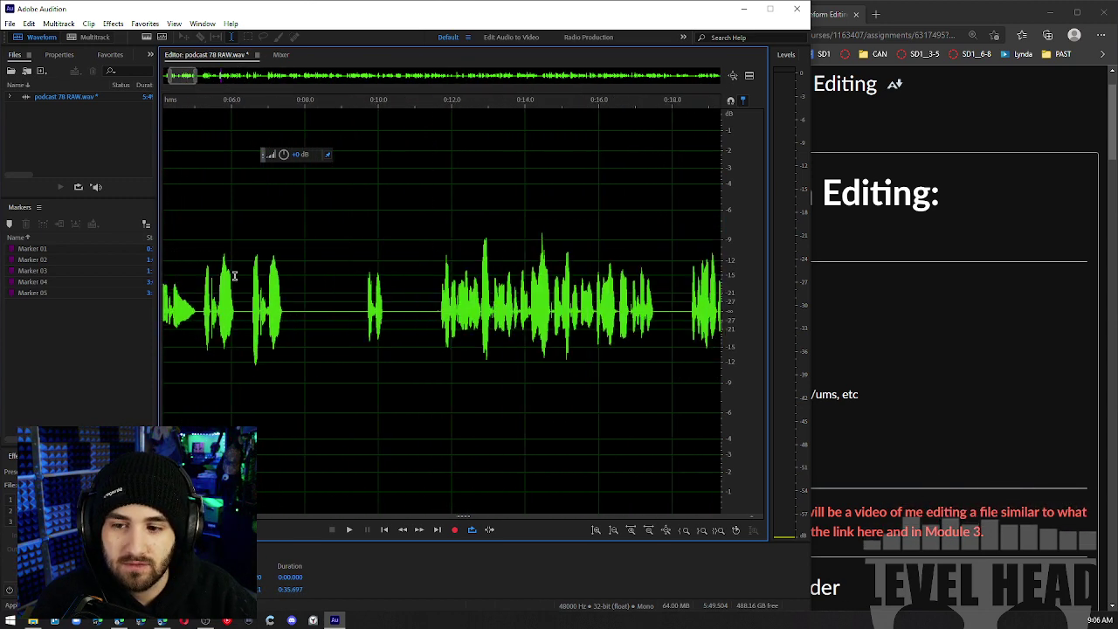
scroll(444, 332, down, 4)
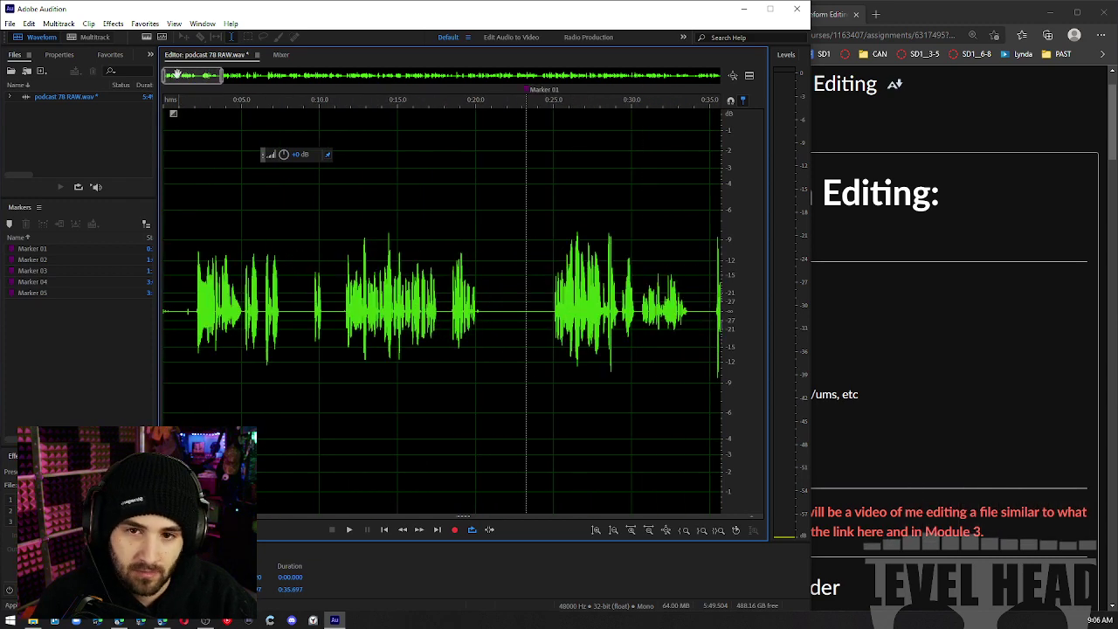
scroll(247, 226, down, 4)
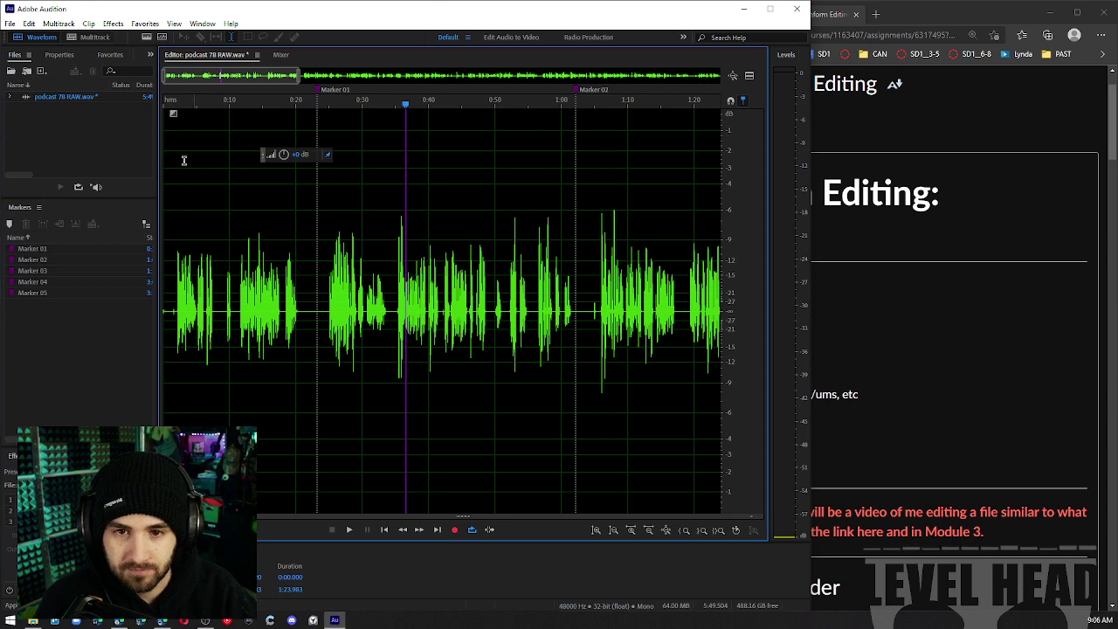
Select the opening silence from 0:00 to about 0:01.73 and delete it
scroll(201, 135, up, 5)
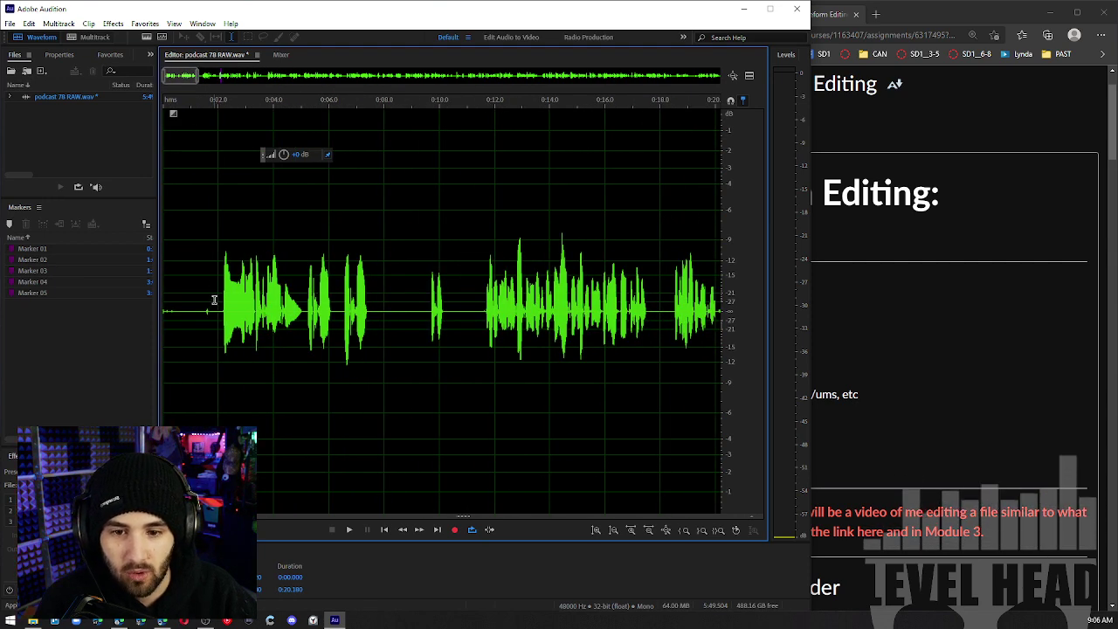
scroll(214, 300, up, 5)
scroll(408, 320, left, 2)
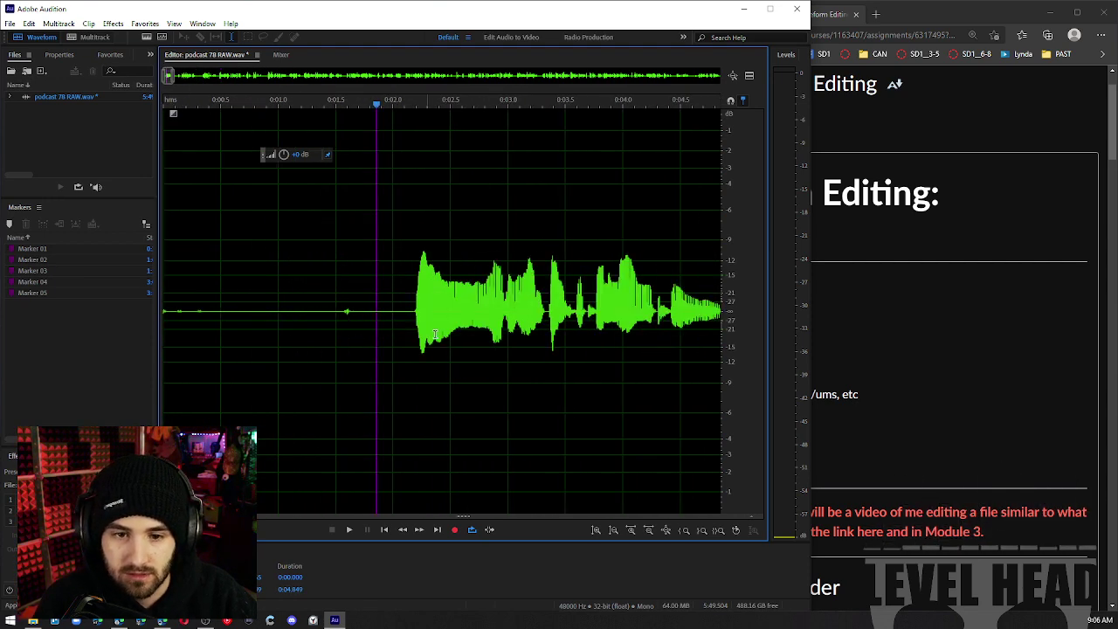
click(367, 292)
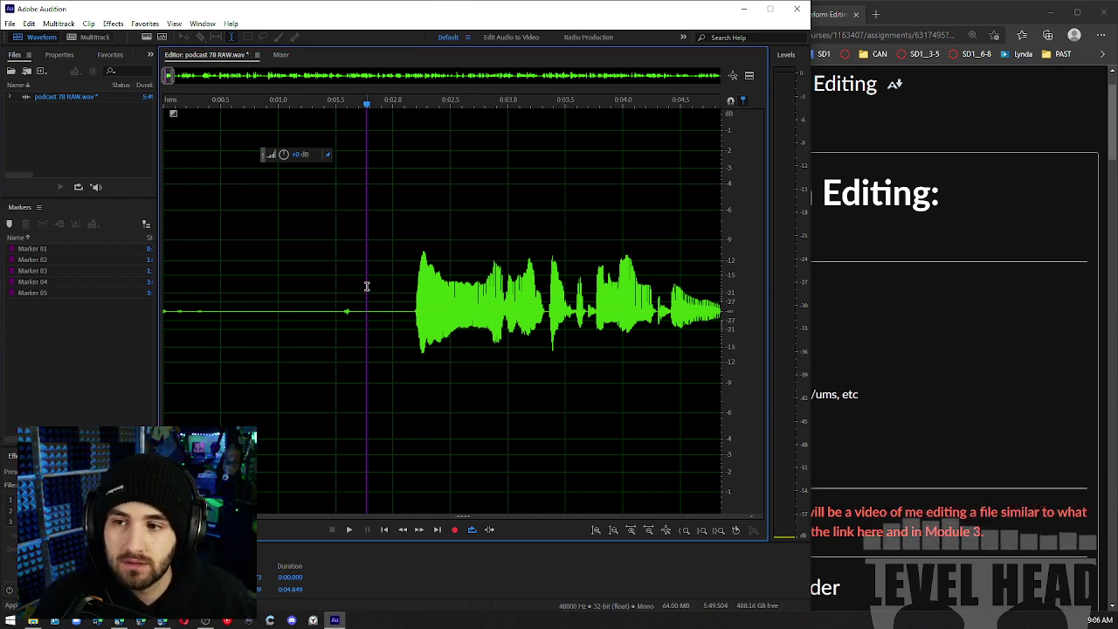
click(359, 185)
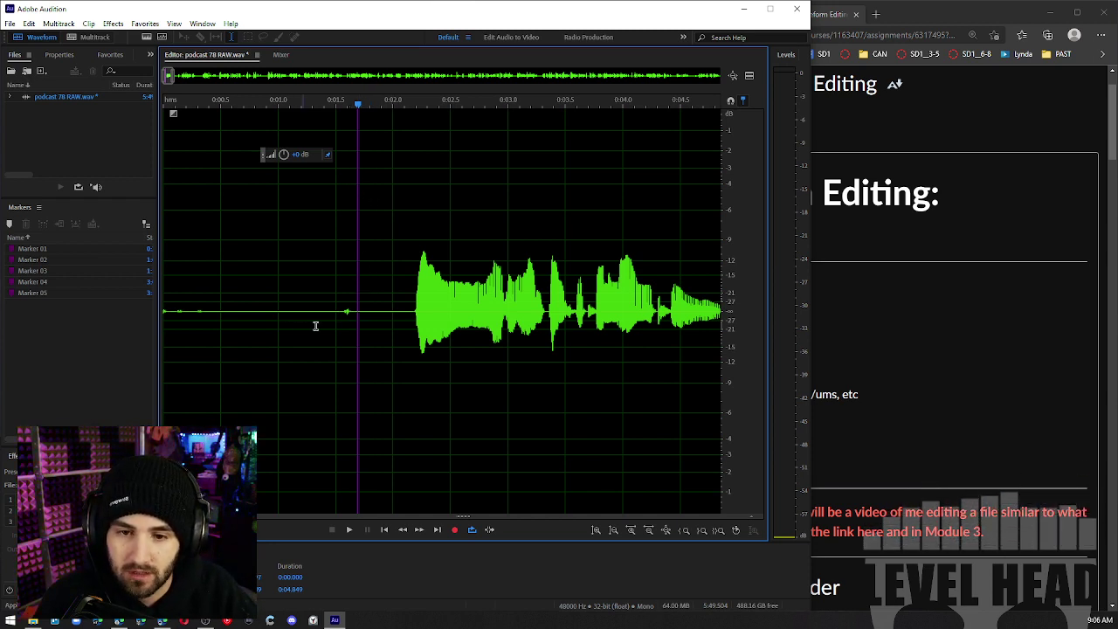
click(354, 299)
click(461, 325)
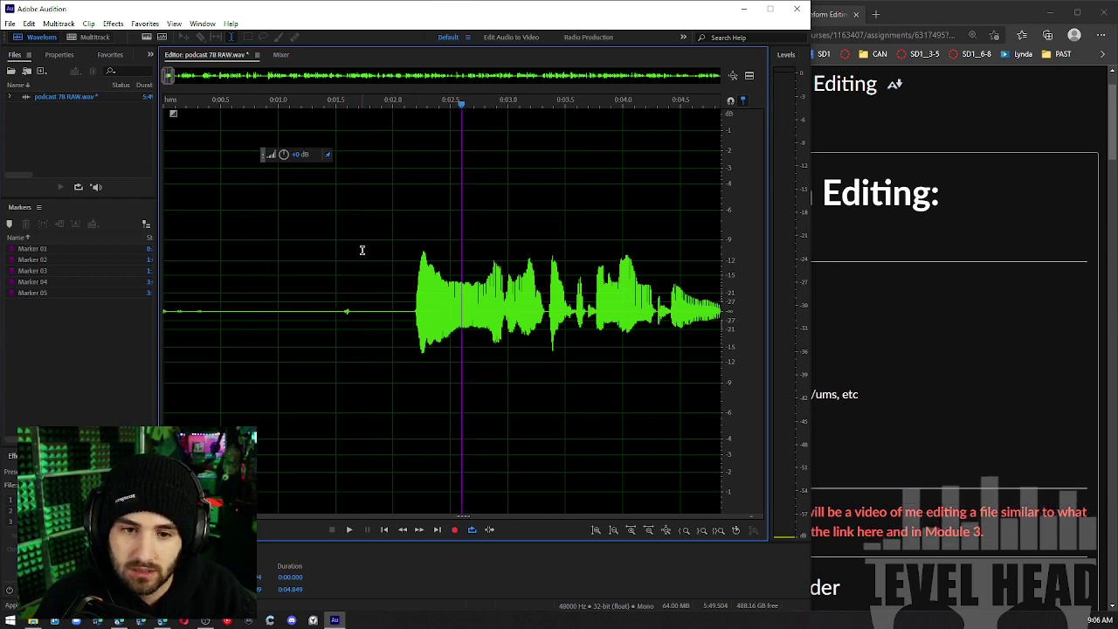
drag(361, 249, 164, 253)
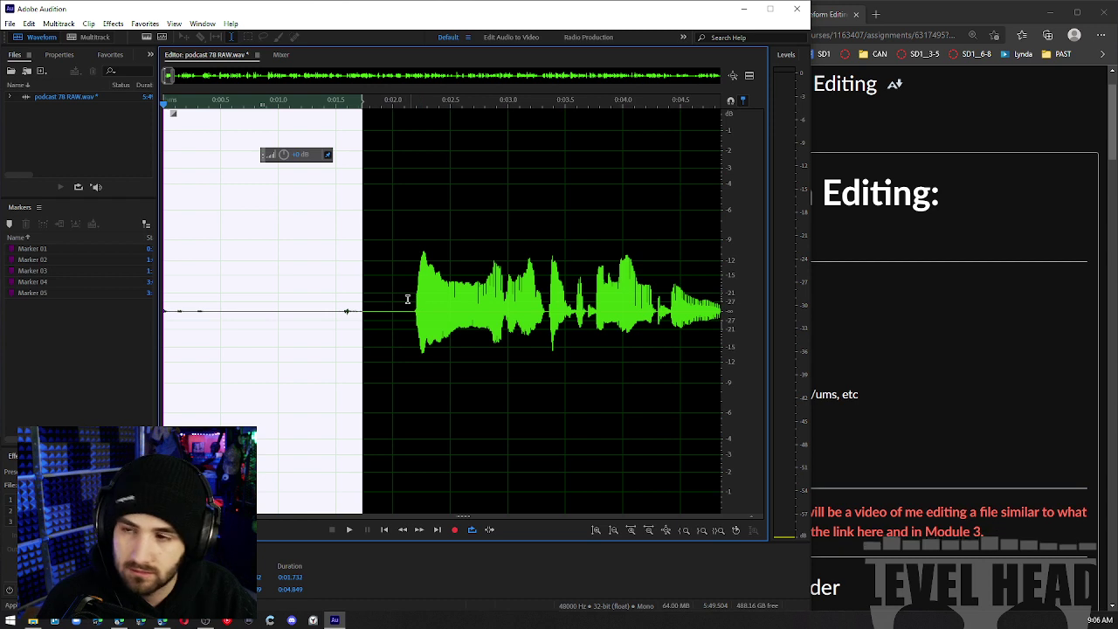
key(Delete)
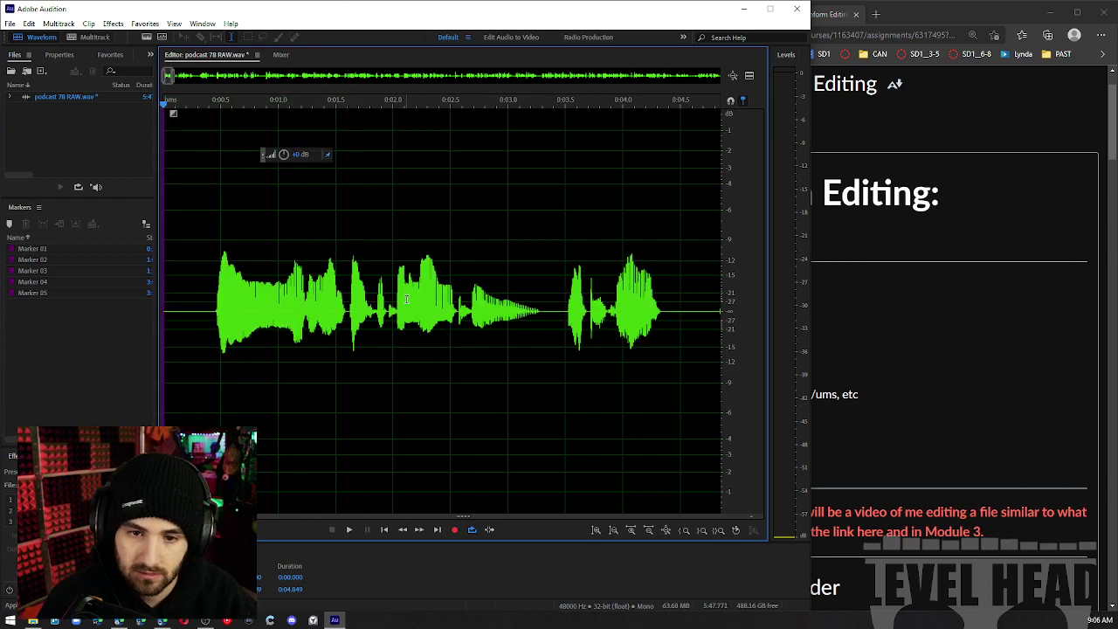
Zoom into the file start and locate where the first speech begins
click(528, 228)
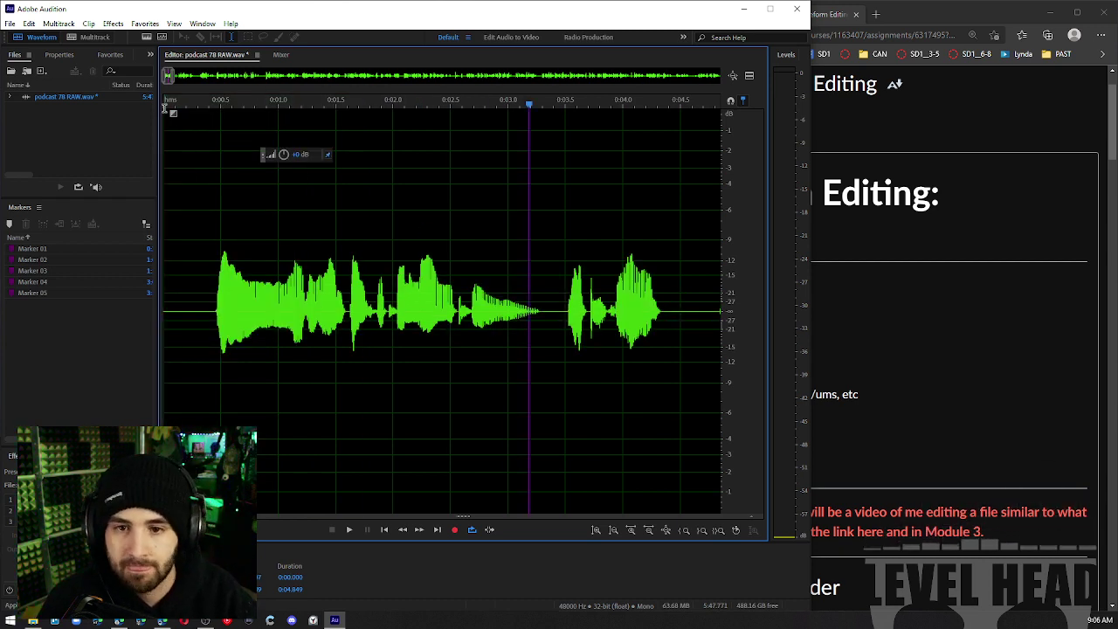
click(217, 235)
scroll(197, 243, up, 3)
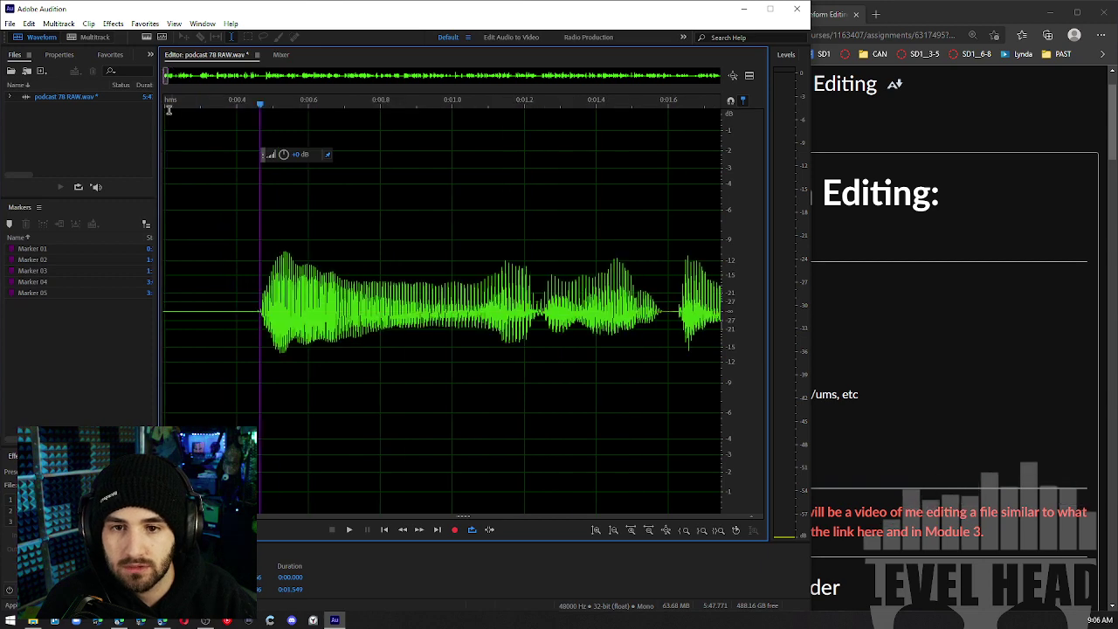
drag(164, 72, 135, 70)
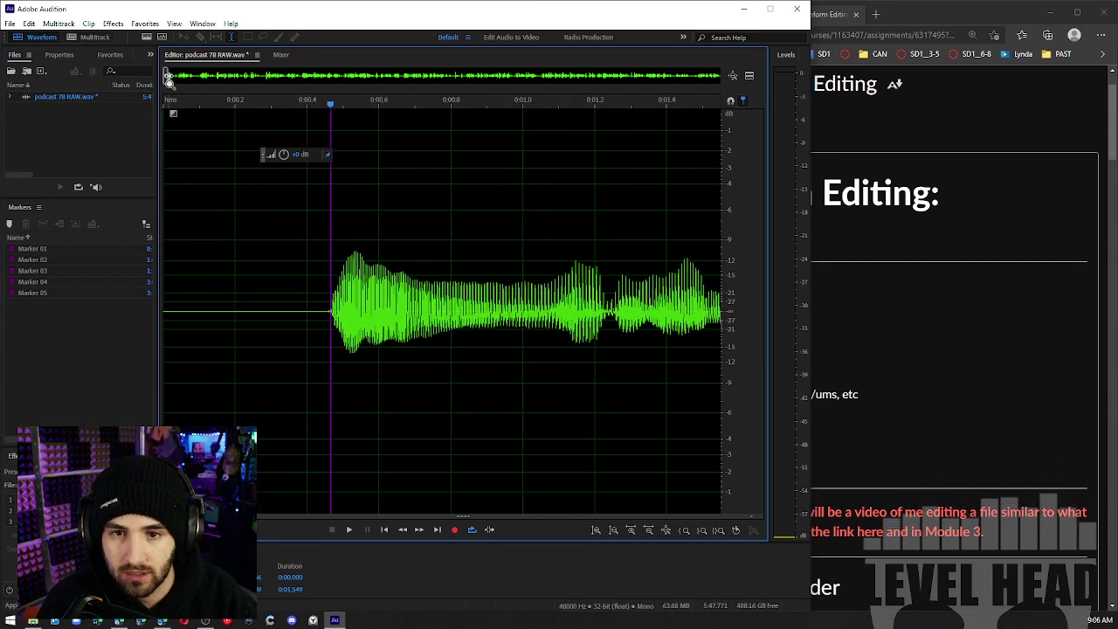
scroll(169, 79, down, 3)
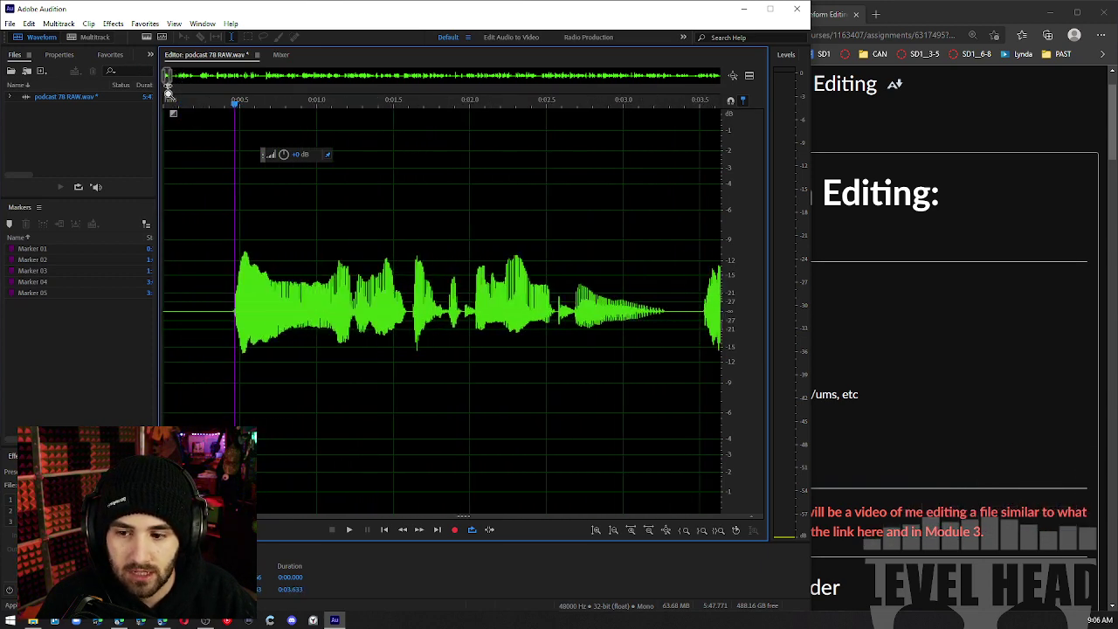
scroll(168, 88, up, 1)
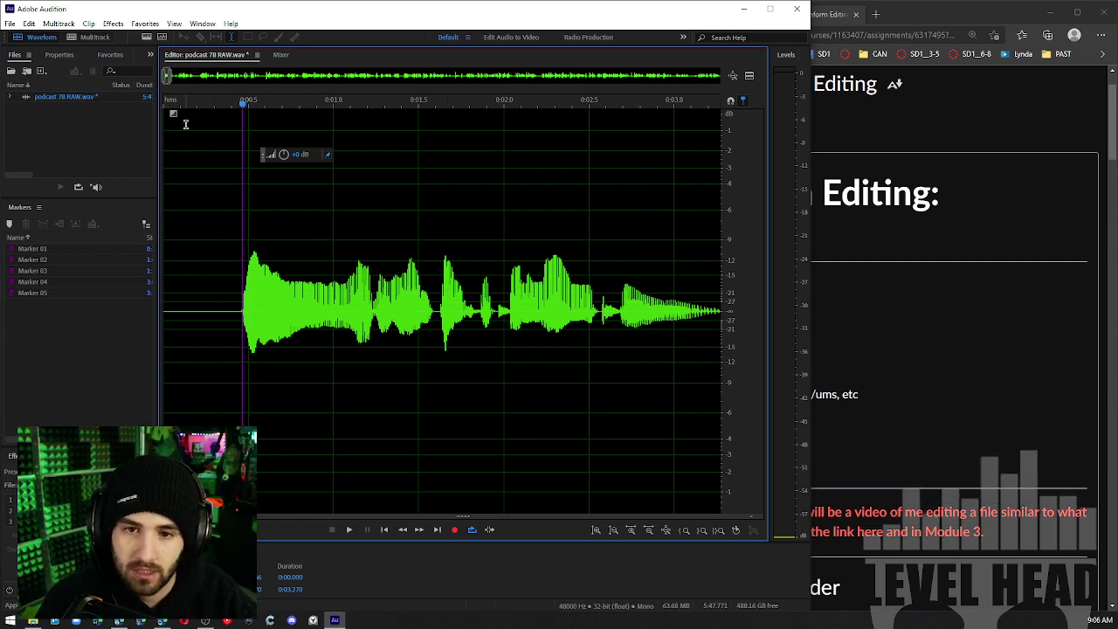
drag(224, 283, 163, 284)
Gauge the silent lead-in, then drag a linear fade-in ending before the first words
click(412, 341)
click(247, 254)
drag(247, 255, 163, 262)
click(380, 282)
drag(235, 297, 164, 297)
click(301, 289)
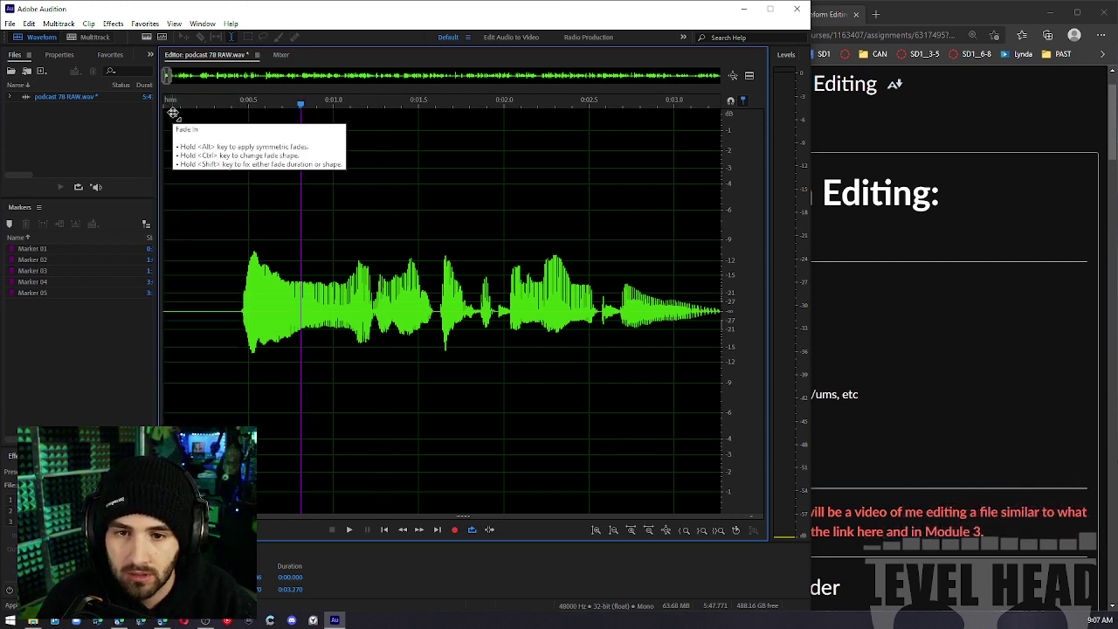
click(208, 143)
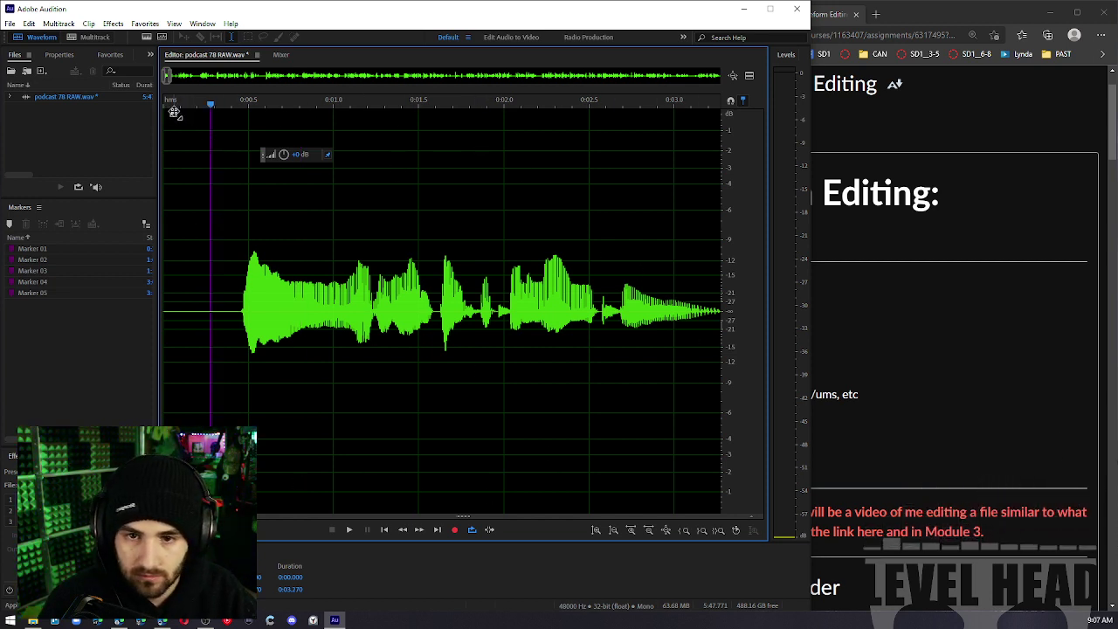
mouse_move(175, 112)
mouse_down()
mouse_move(395, 114)
mouse_move(622, 155)
mouse_move(79, 112)
mouse_move(262, 115)
mouse_move(171, 114)
mouse_up()
Zoom to the file end and locate where the last words finish
scroll(184, 309, down, 3)
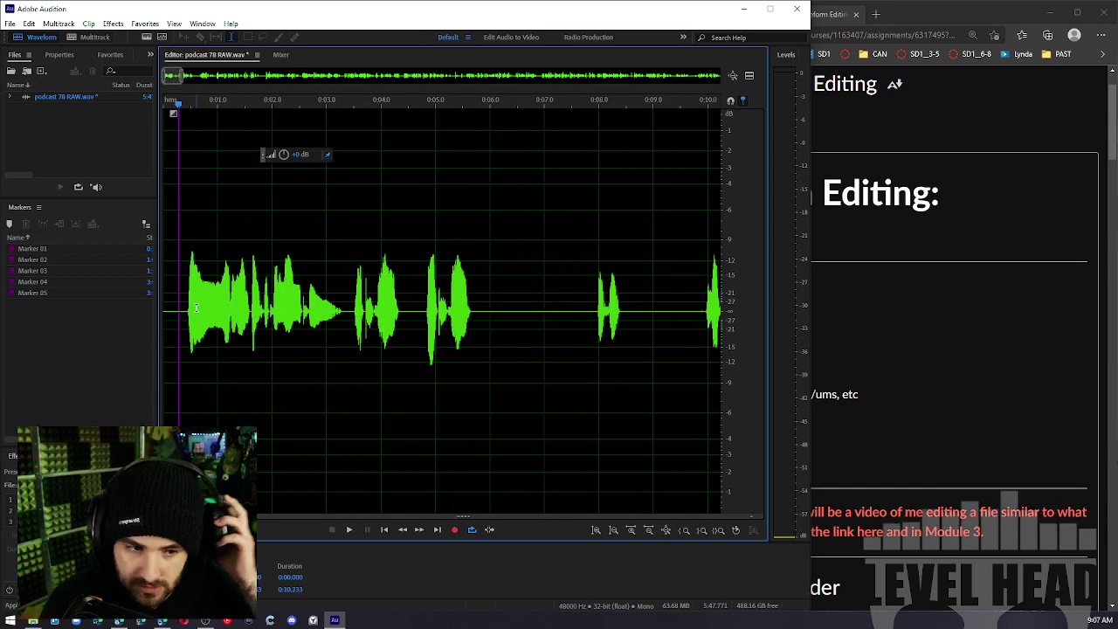
scroll(287, 312, down, 10)
scroll(692, 206, up, 5)
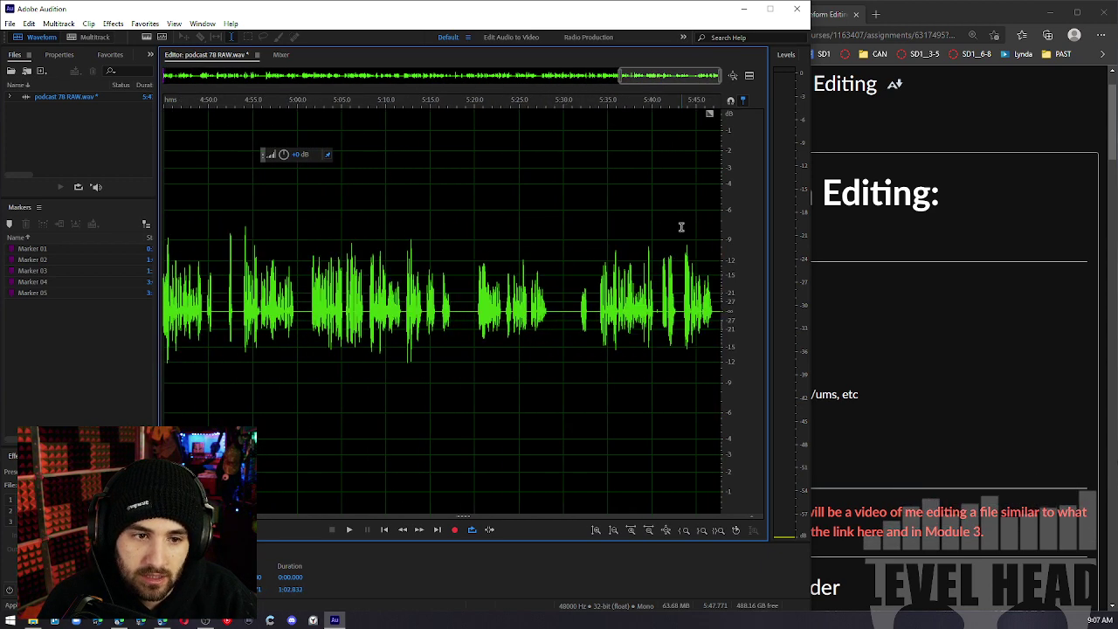
scroll(682, 227, up, 6)
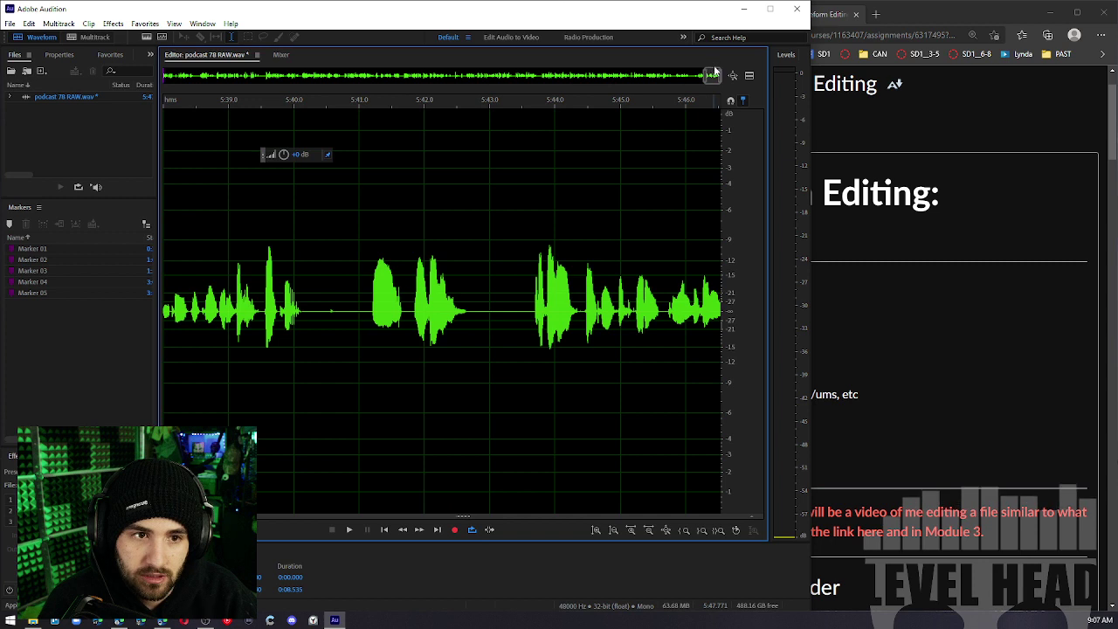
drag(713, 73, 762, 170)
click(672, 290)
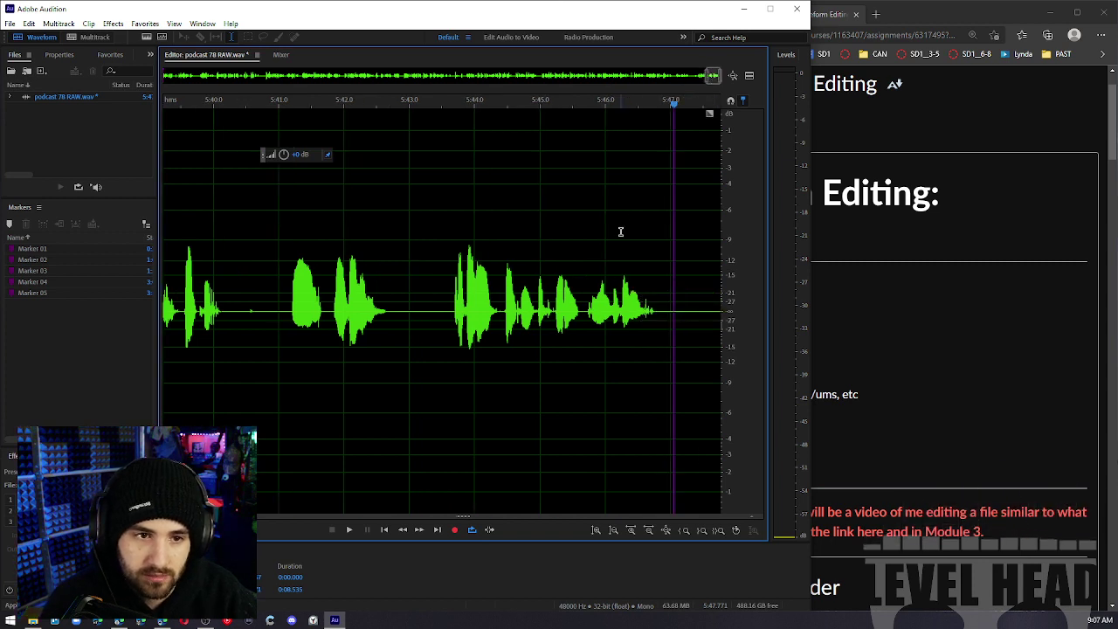
click(357, 205)
Delete the tail after the last words, leaving 5:47.128, and add a linear fade-out
drag(357, 204, 724, 262)
click(499, 318)
click(639, 233)
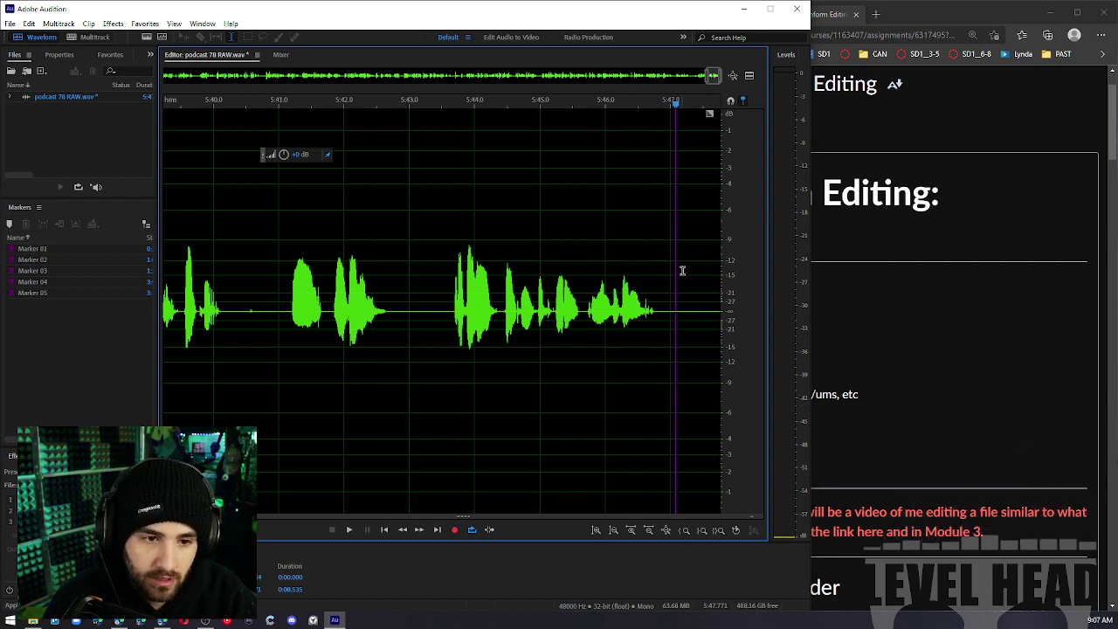
drag(679, 275, 1073, 308)
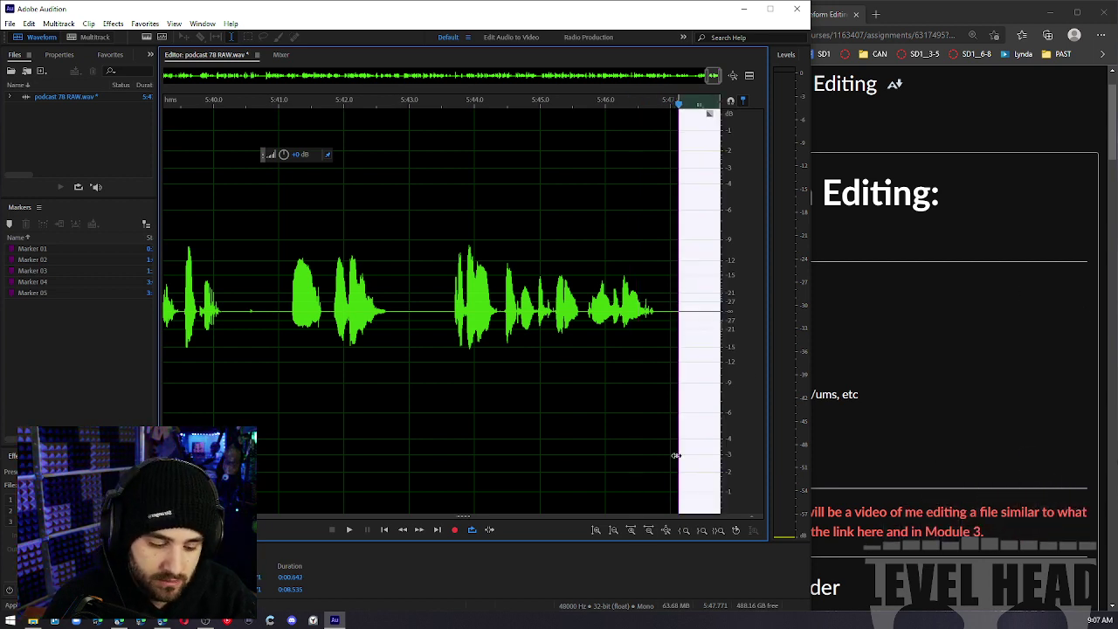
key(Delete)
drag(709, 115, 665, 128)
Reset the waveform's amplitude zoom from the dB ruler's context menu
scroll(660, 209, down, 4)
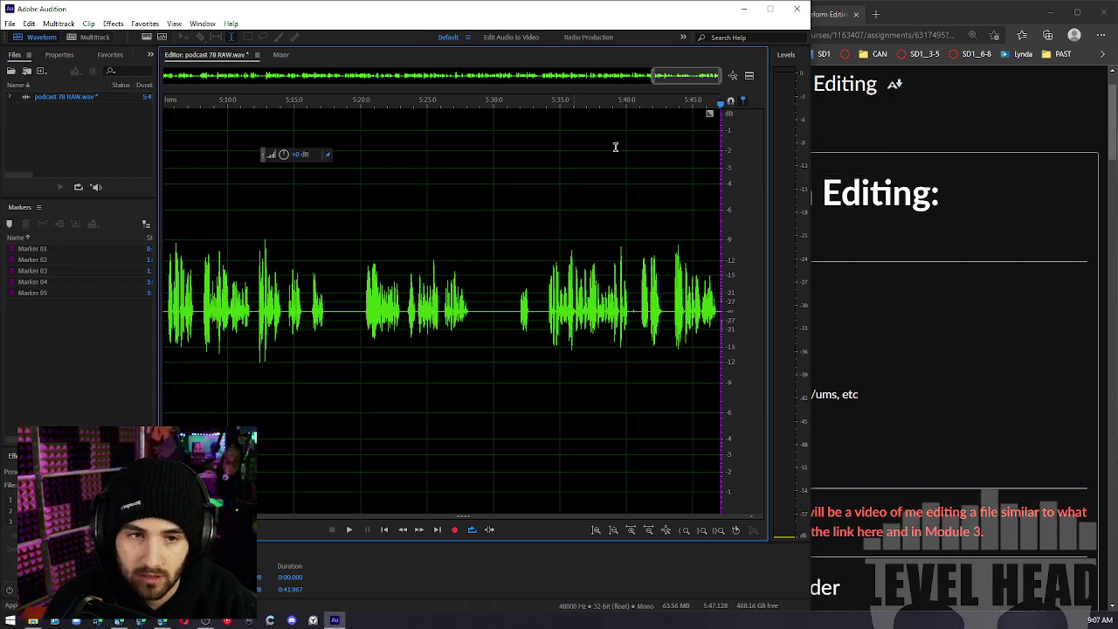
scroll(504, 155, down, 3)
scroll(562, 260, up, 4)
scroll(731, 250, up, 2)
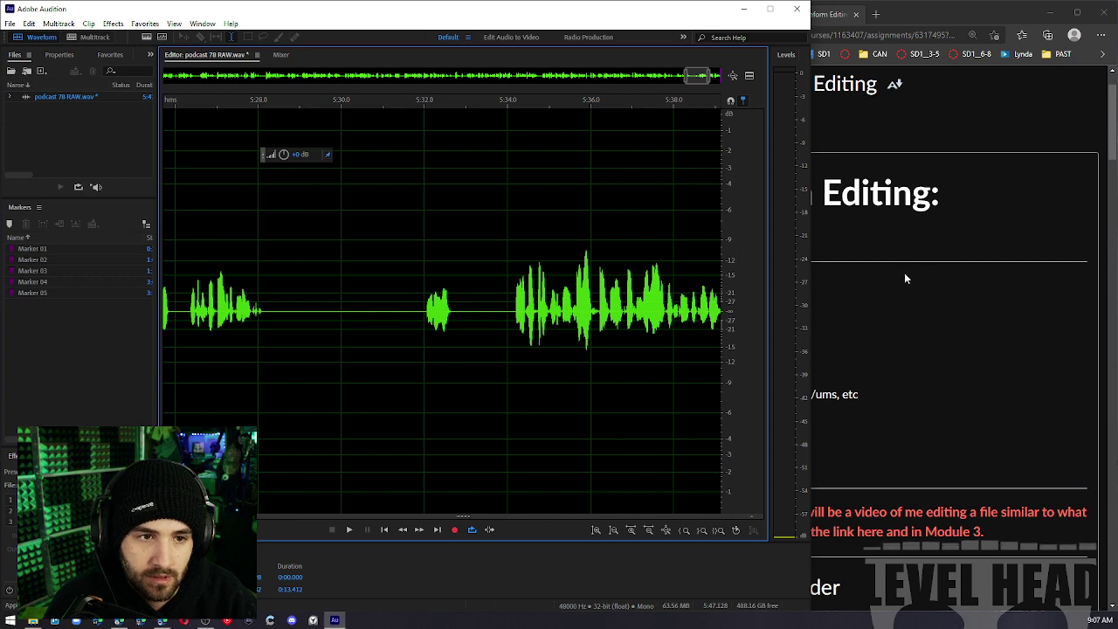
scroll(389, 285, down, 6)
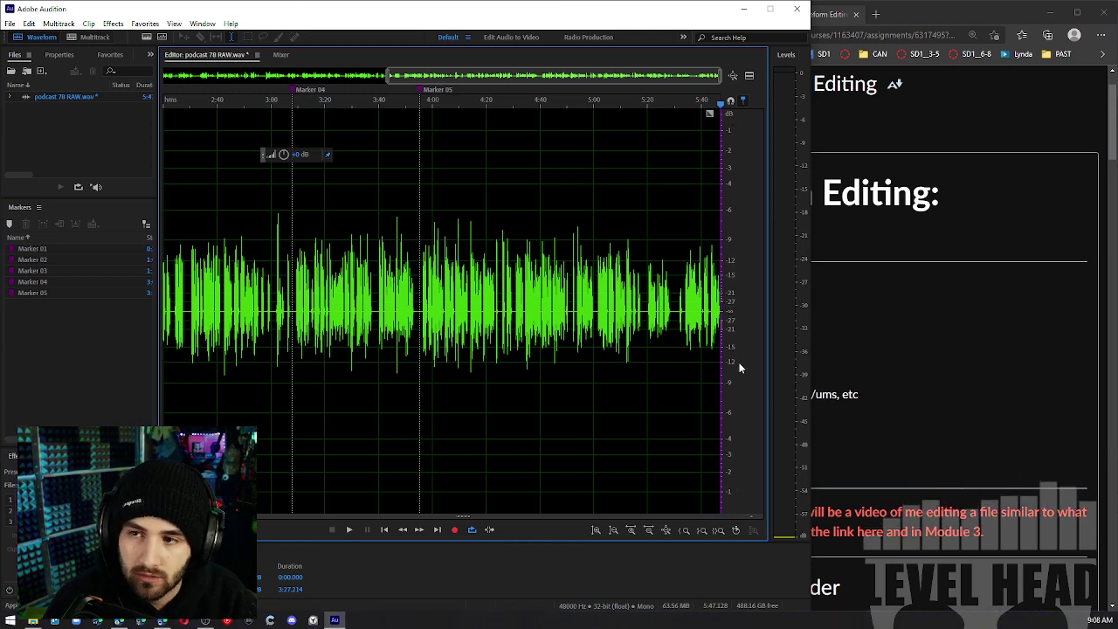
scroll(742, 290, up, 3)
scroll(741, 290, down, 3)
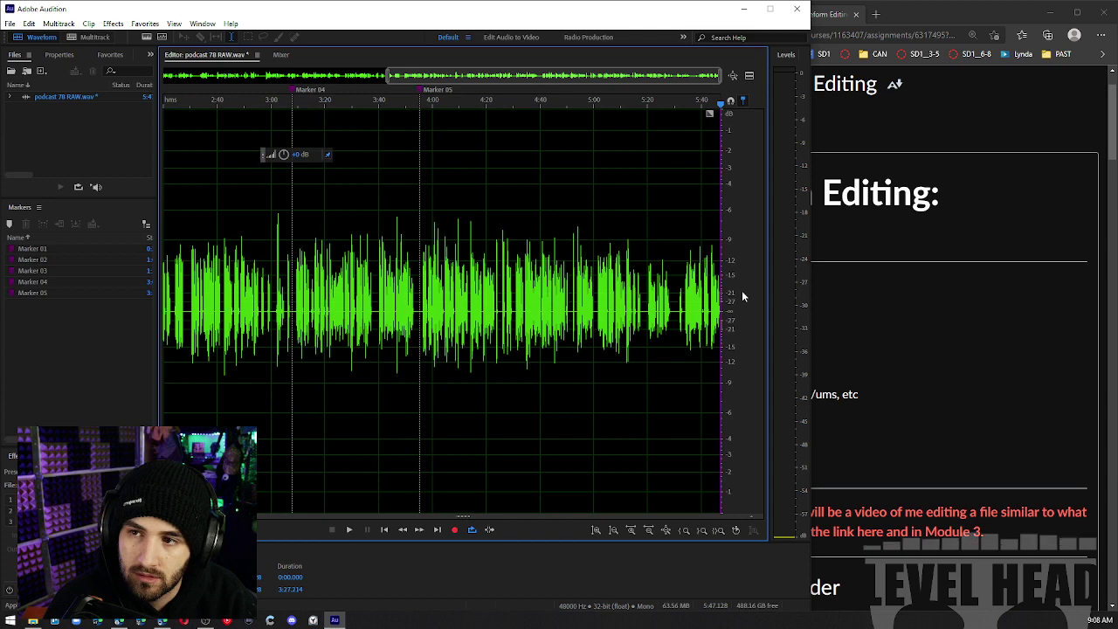
scroll(743, 293, up, 5)
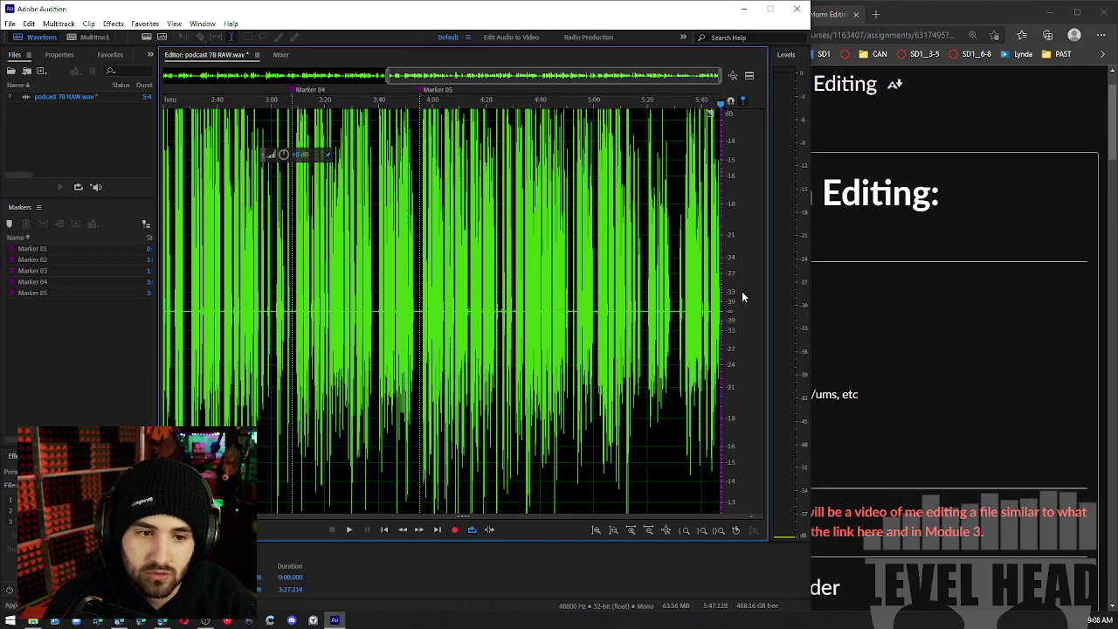
scroll(742, 297, down, 5)
scroll(742, 298, up, 2)
scroll(742, 297, down, 2)
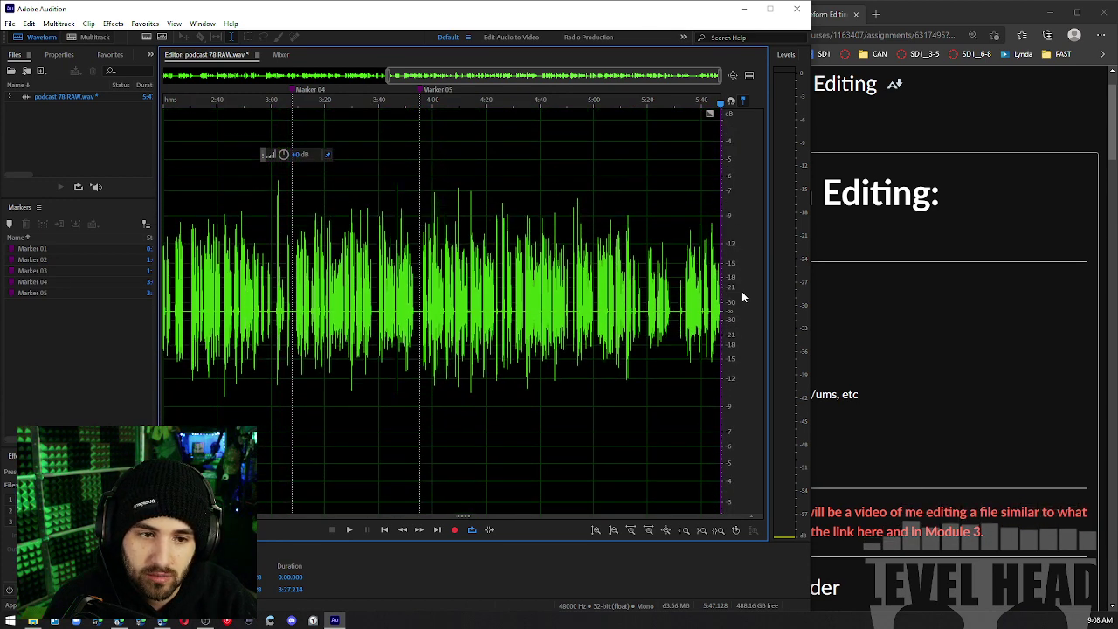
scroll(742, 297, down, 2)
scroll(742, 298, up, 1)
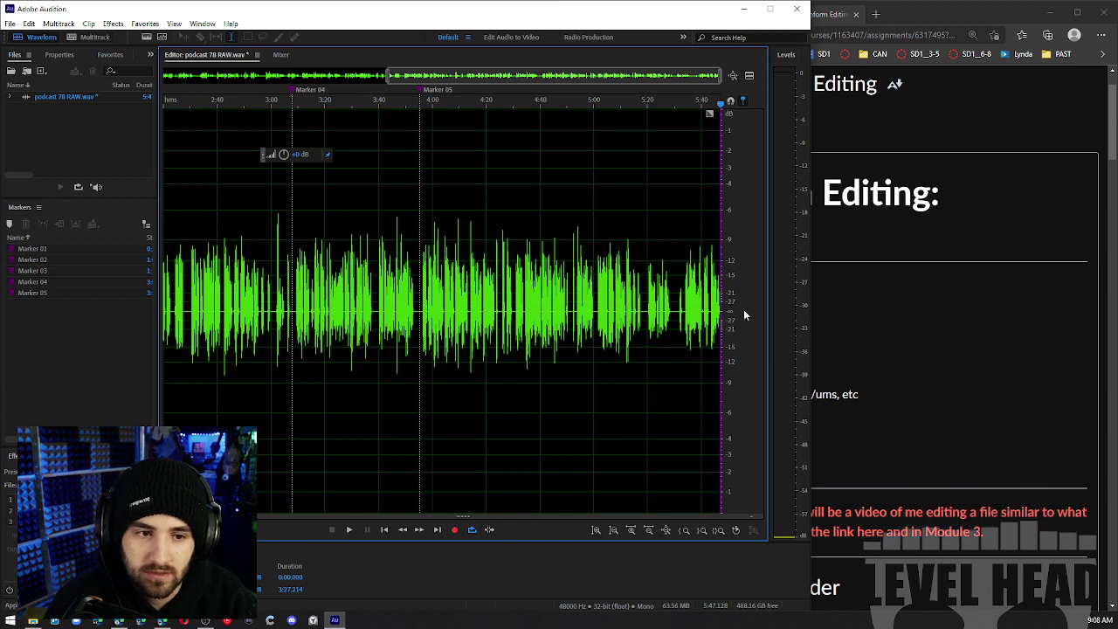
scroll(750, 242, down, 2)
scroll(750, 242, down, 1)
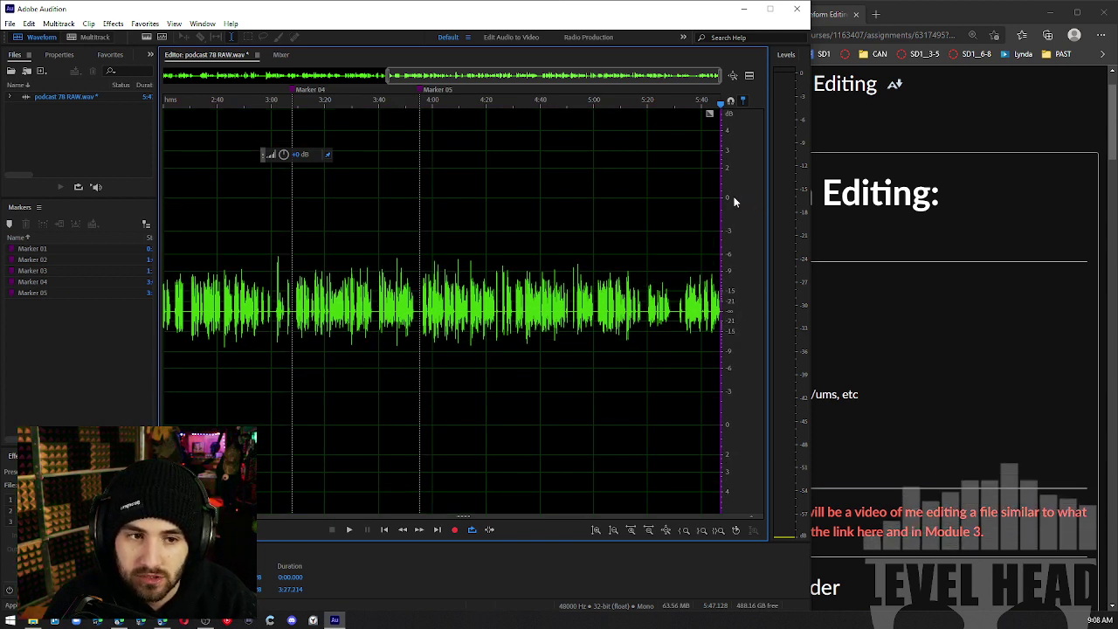
scroll(730, 223, up, 2)
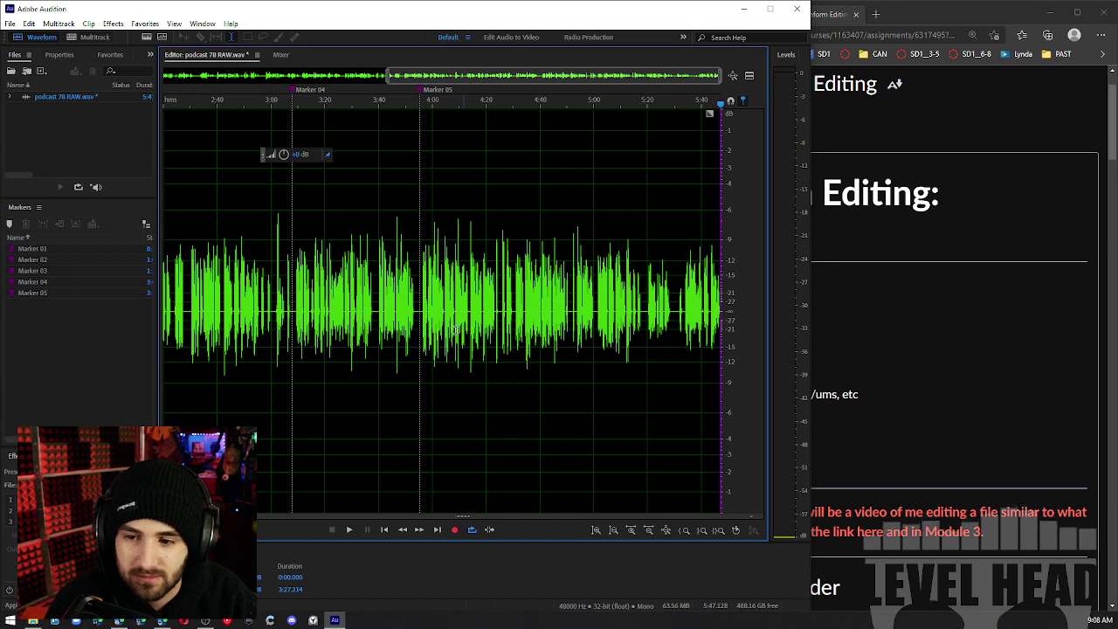
right_click(738, 198)
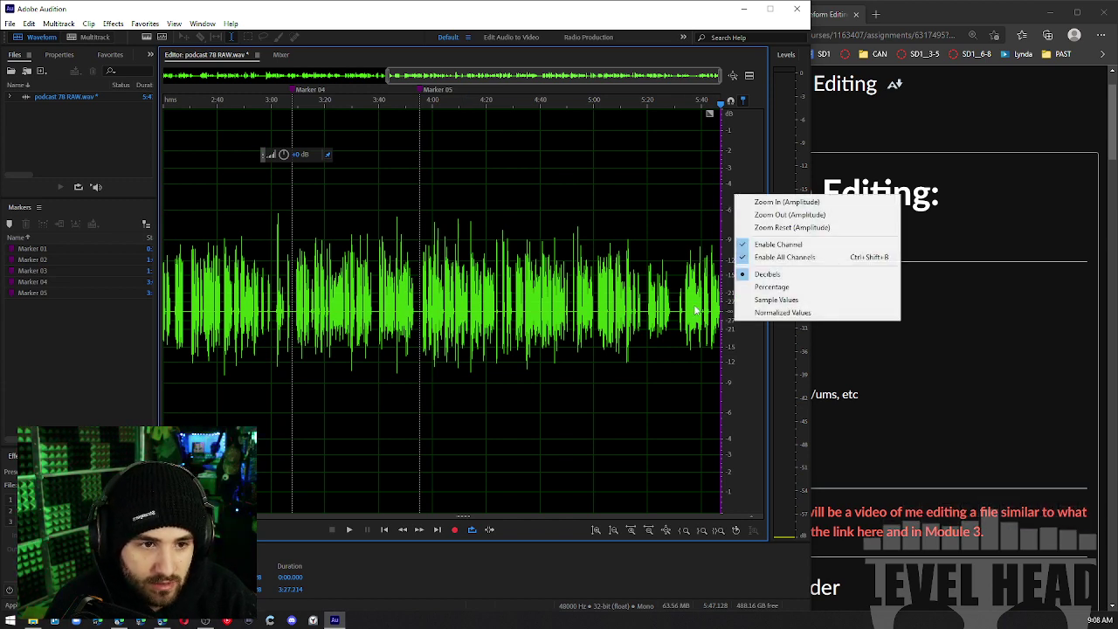
click(601, 325)
scroll(745, 313, up, 2)
right_click(740, 303)
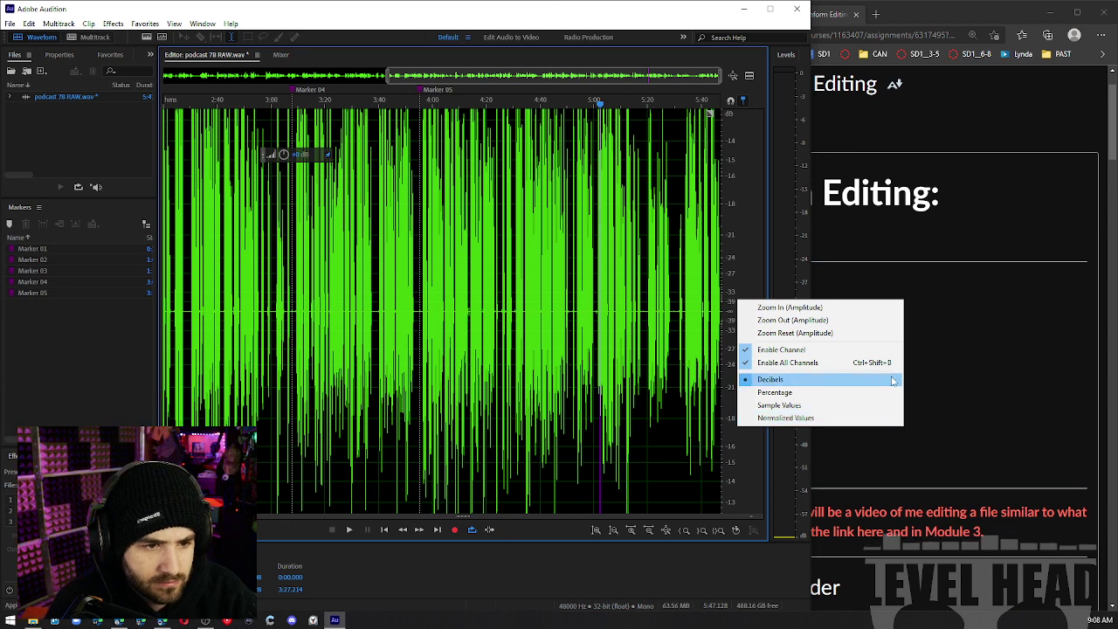
click(818, 335)
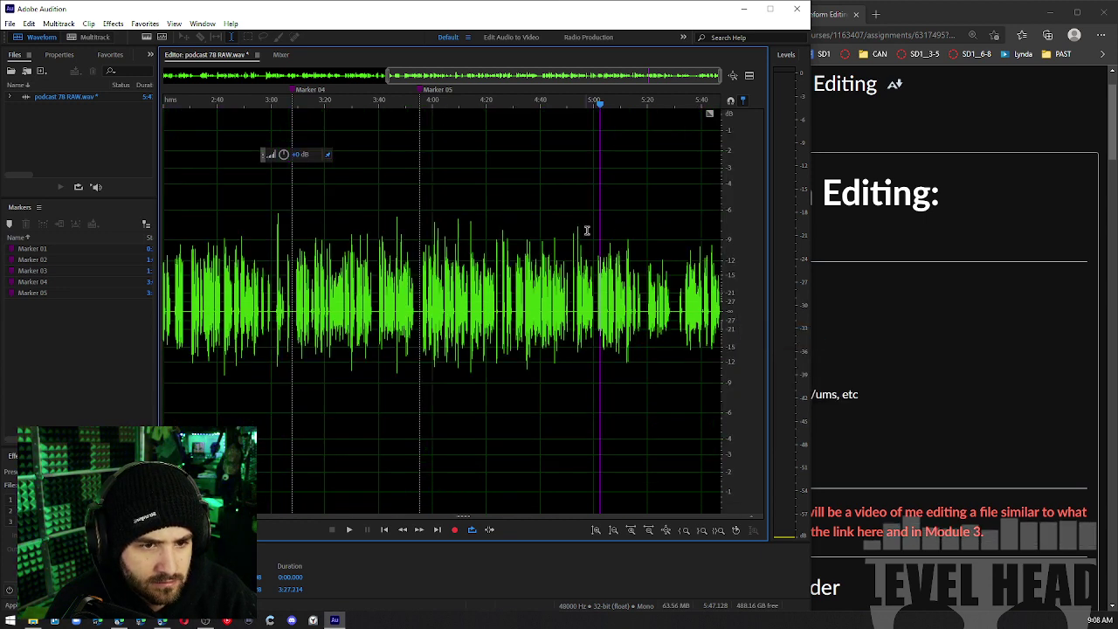
Switch the amplitude ruler to Percentage, then back to Decibels
right_click(730, 203)
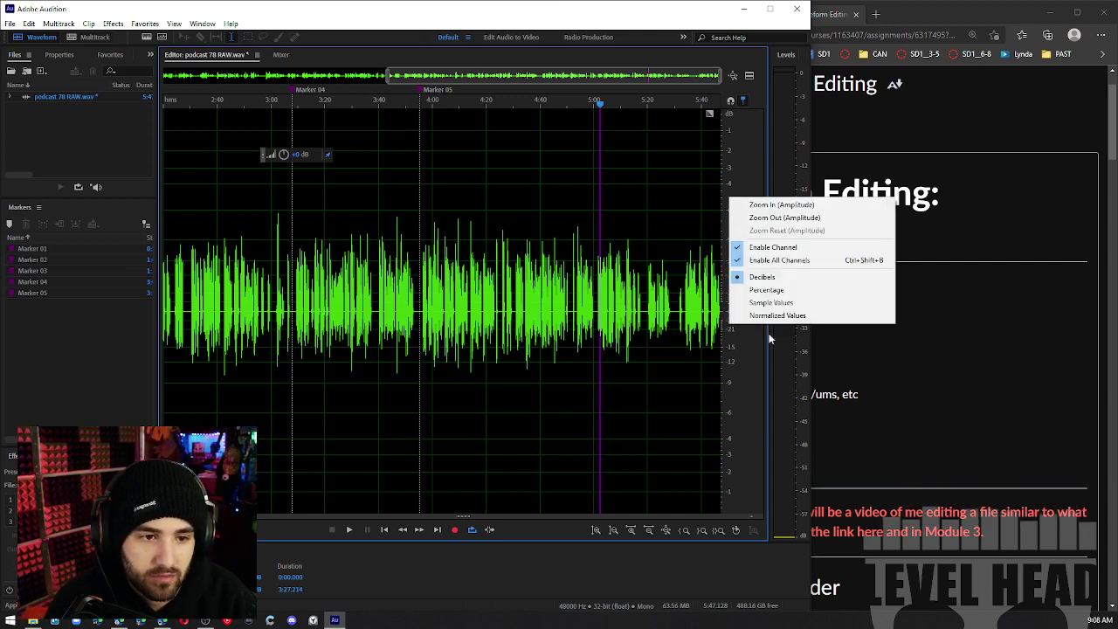
click(762, 290)
scroll(691, 280, up, 3)
scroll(591, 260, down, 4)
scroll(560, 243, down, 2)
right_click(728, 234)
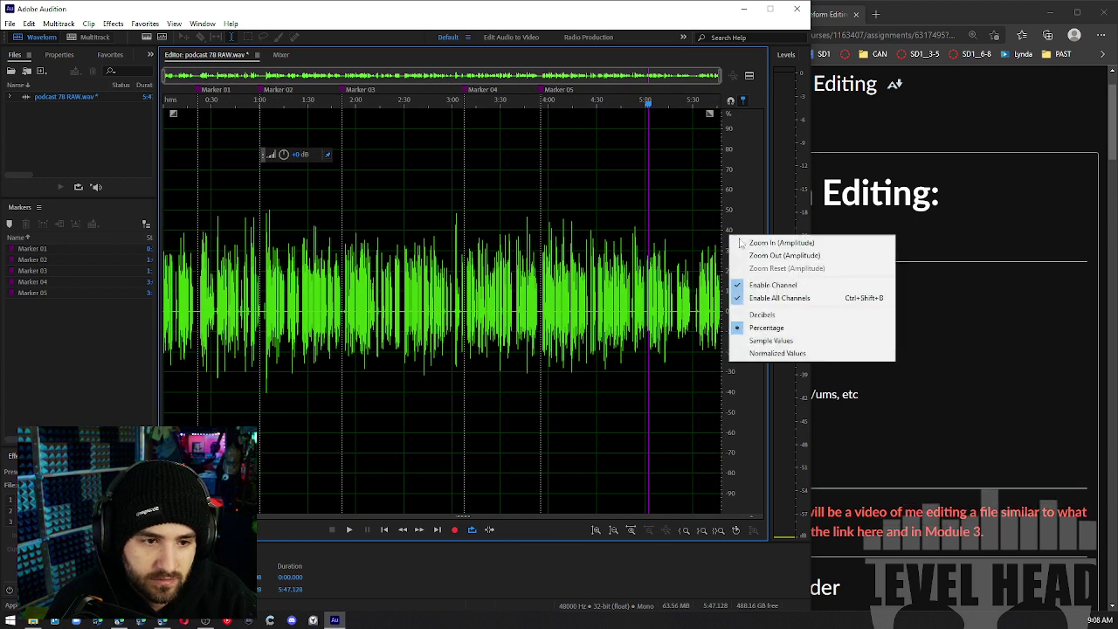
click(762, 315)
Zoom out to the full file and put the playhead at the very start
scroll(321, 342, up, 4)
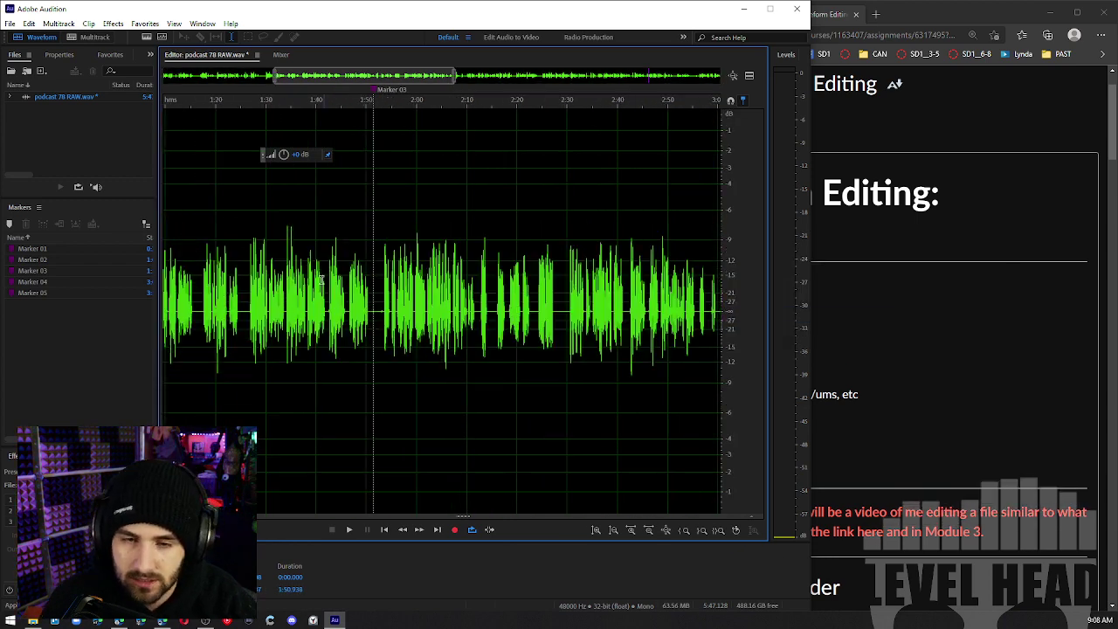
drag(371, 75, 123, 58)
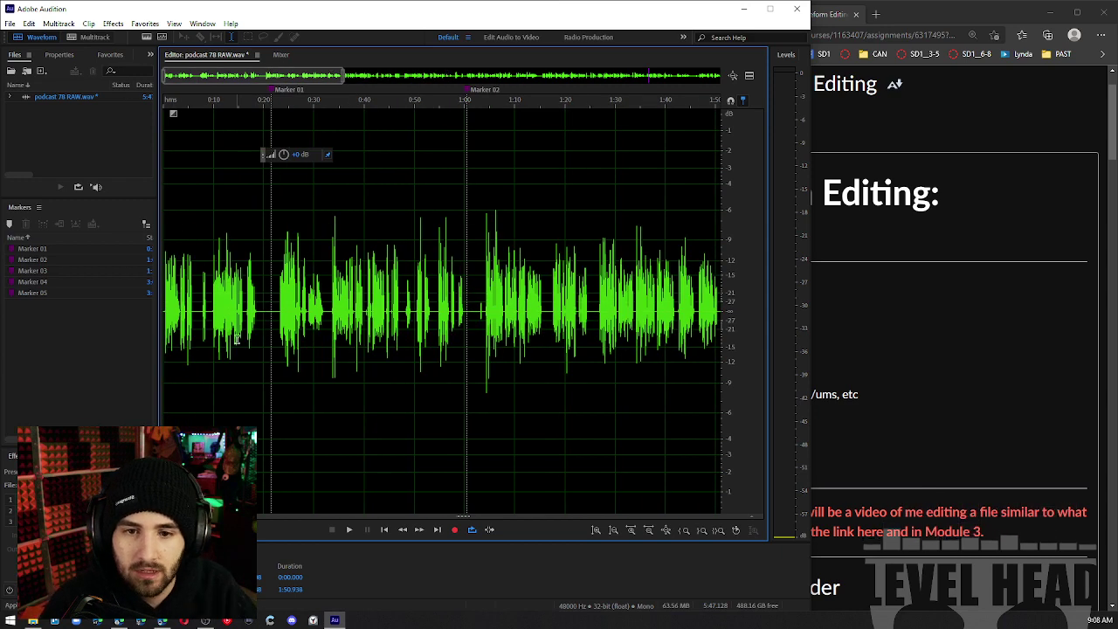
scroll(199, 73, up, 4)
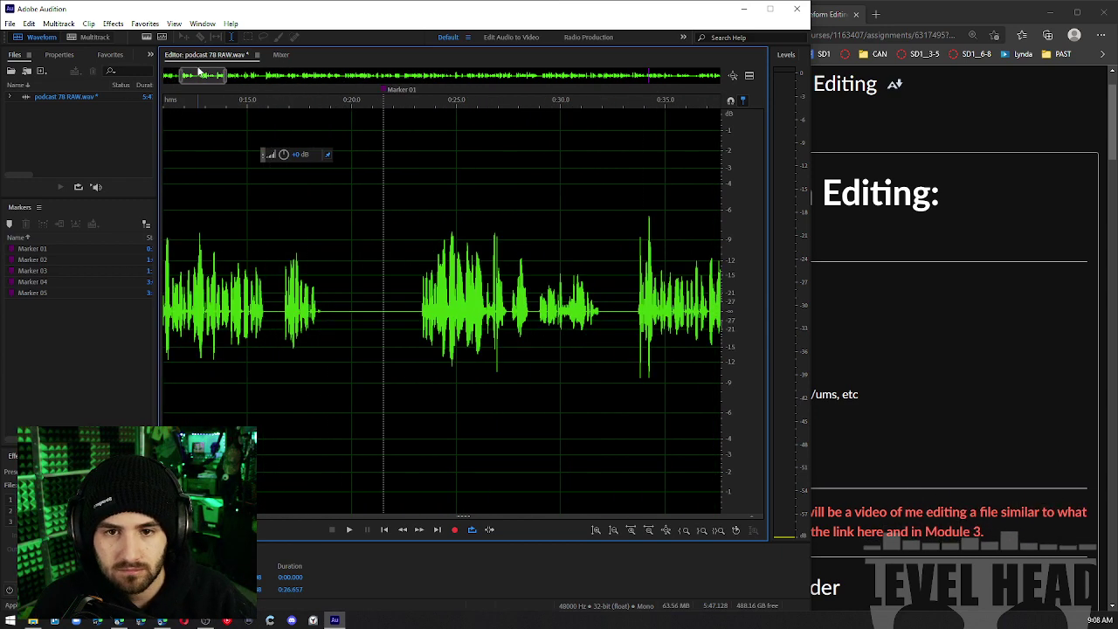
drag(200, 73, 39, 72)
click(183, 102)
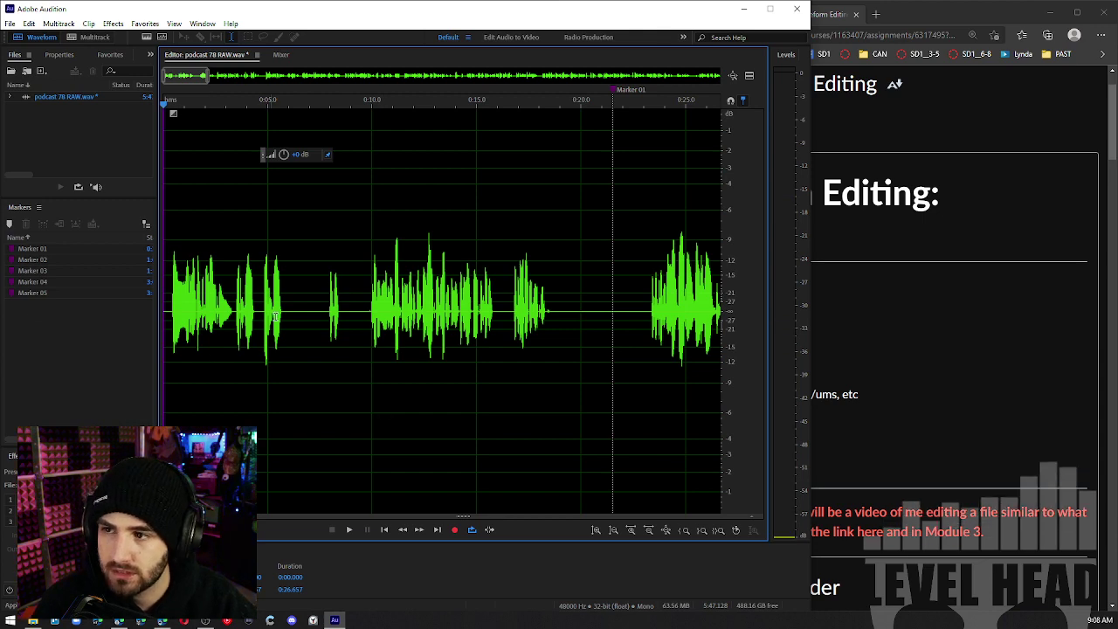
scroll(351, 303, down, 6)
On the Canvas assignment page, highlight step 4 (cut noises/ums) together with the Compress step
click(892, 330)
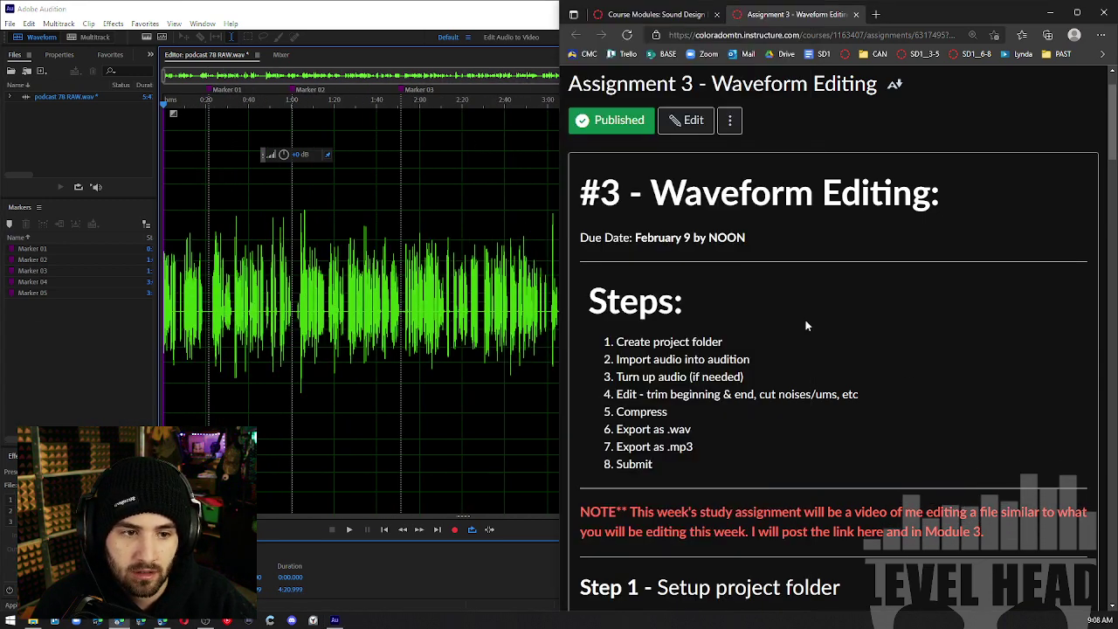
mouse_move(743, 377)
mouse_down()
mouse_move(616, 377)
mouse_move(743, 378)
mouse_up()
click(612, 385)
click(617, 393)
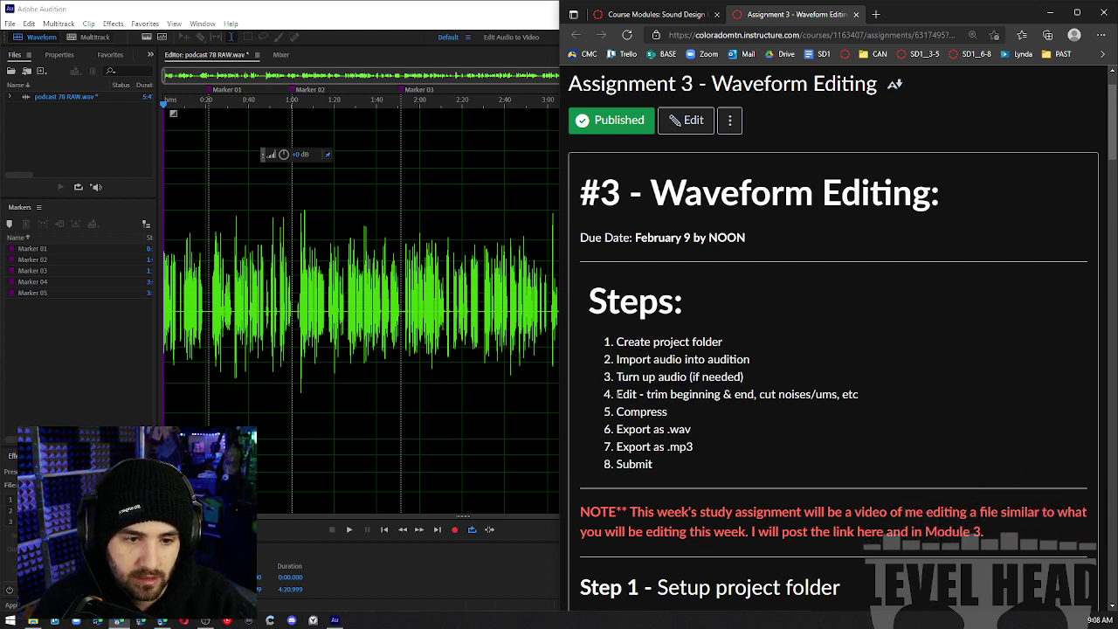
drag(617, 394, 838, 395)
click(757, 395)
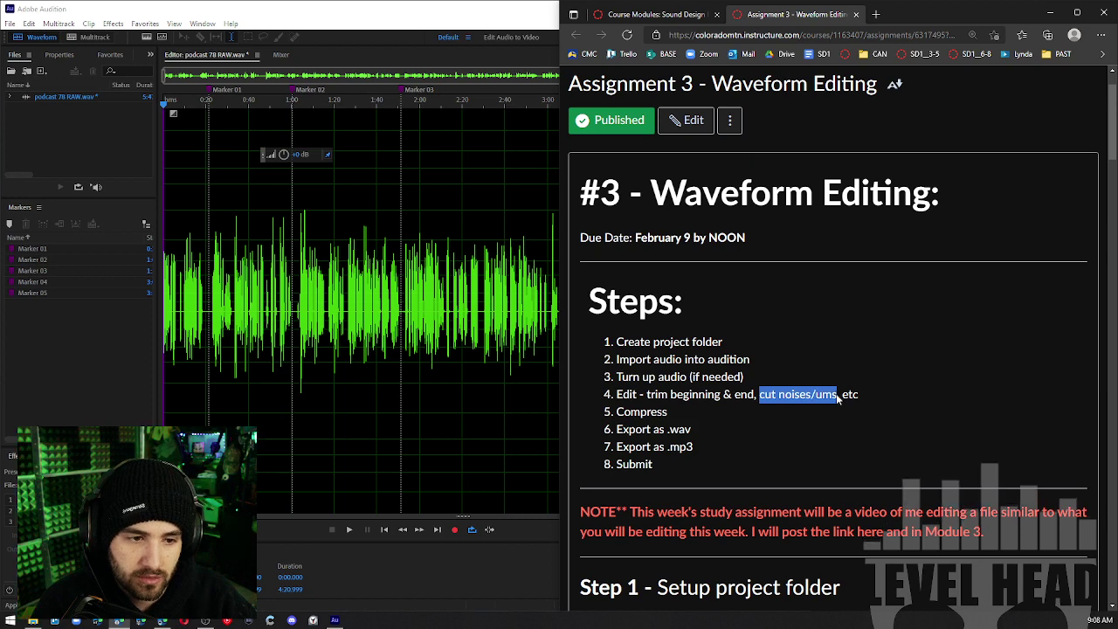
click(778, 406)
drag(683, 407, 811, 372)
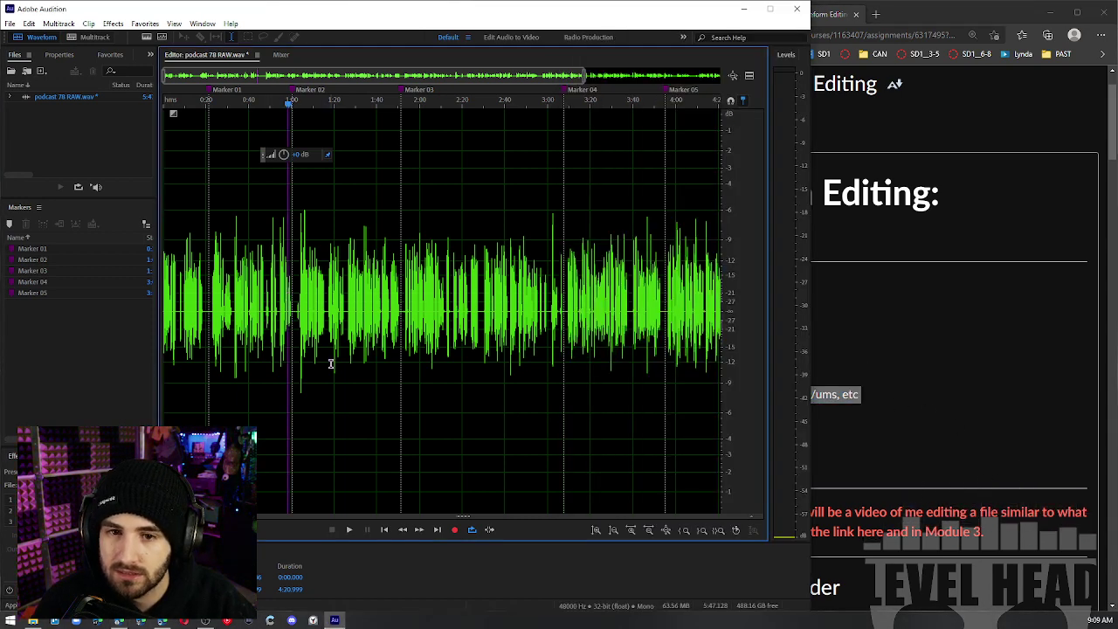
Zoom into the waveform and bring the opening seconds of the recording into view
scroll(372, 252, up, 6)
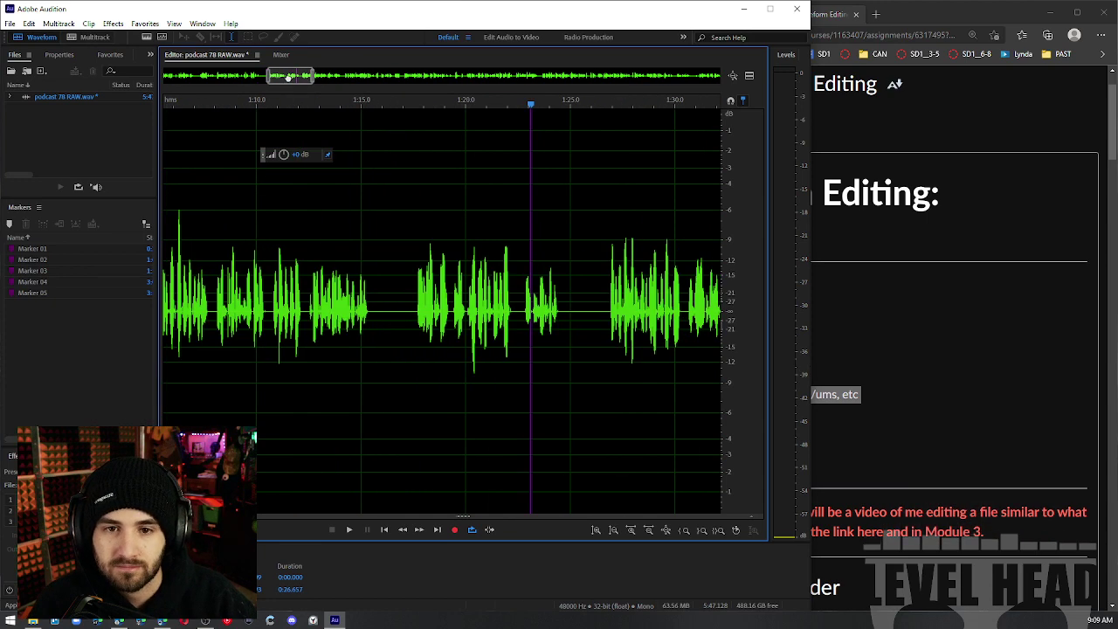
scroll(198, 190, left, 2)
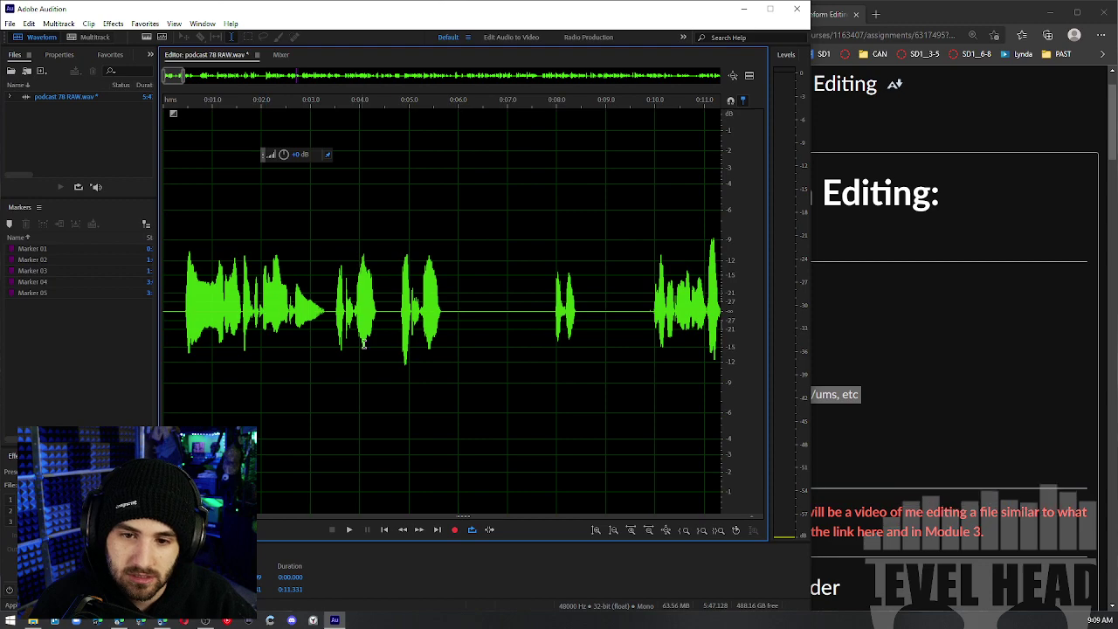
scroll(410, 352, down, 10)
scroll(232, 356, up, 8)
scroll(367, 367, right, 3)
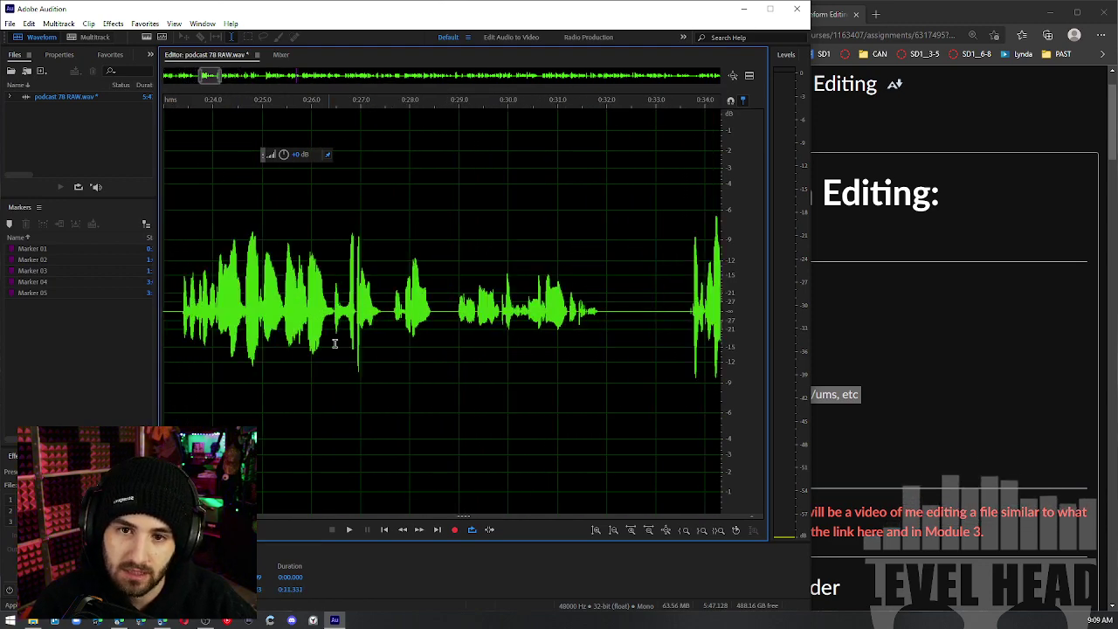
scroll(502, 375, down, 8)
scroll(213, 312, up, 10)
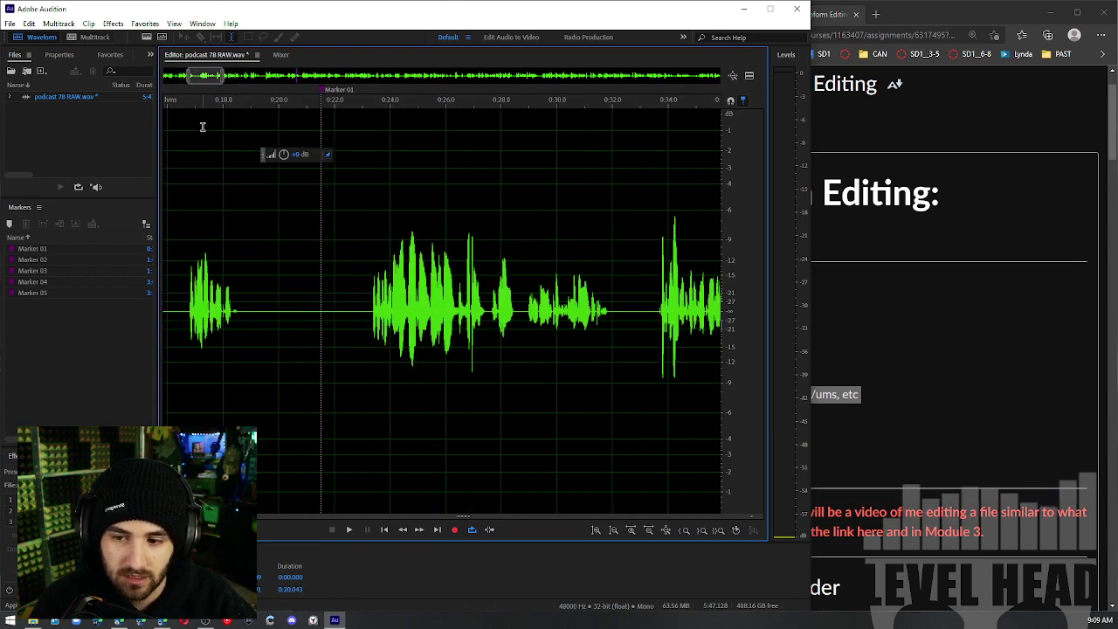
scroll(277, 355, right, 4)
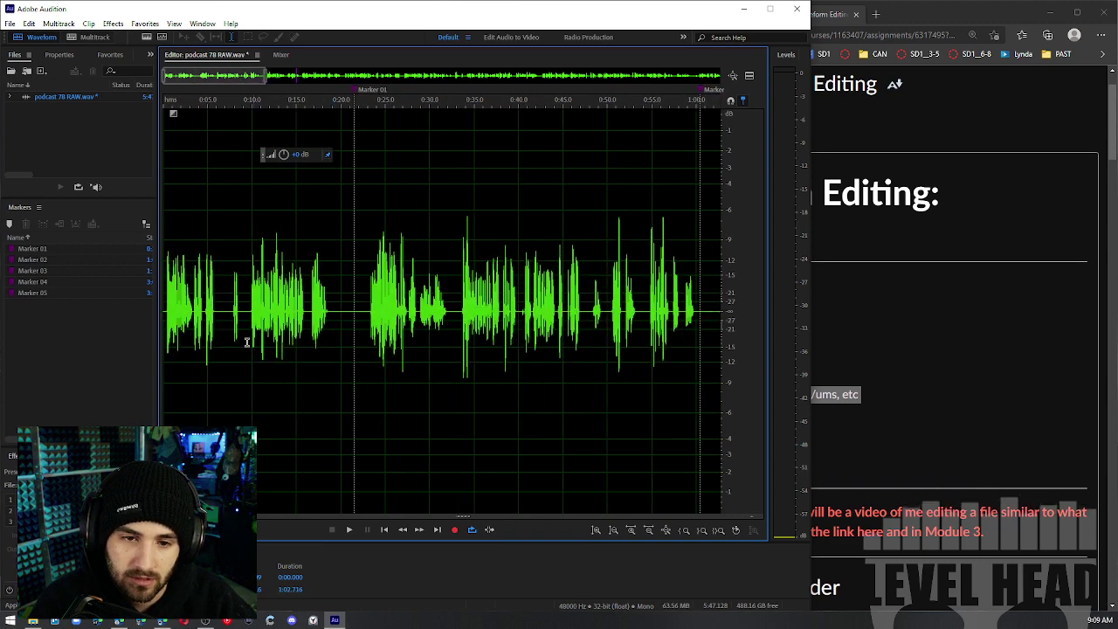
drag(181, 77, 169, 77)
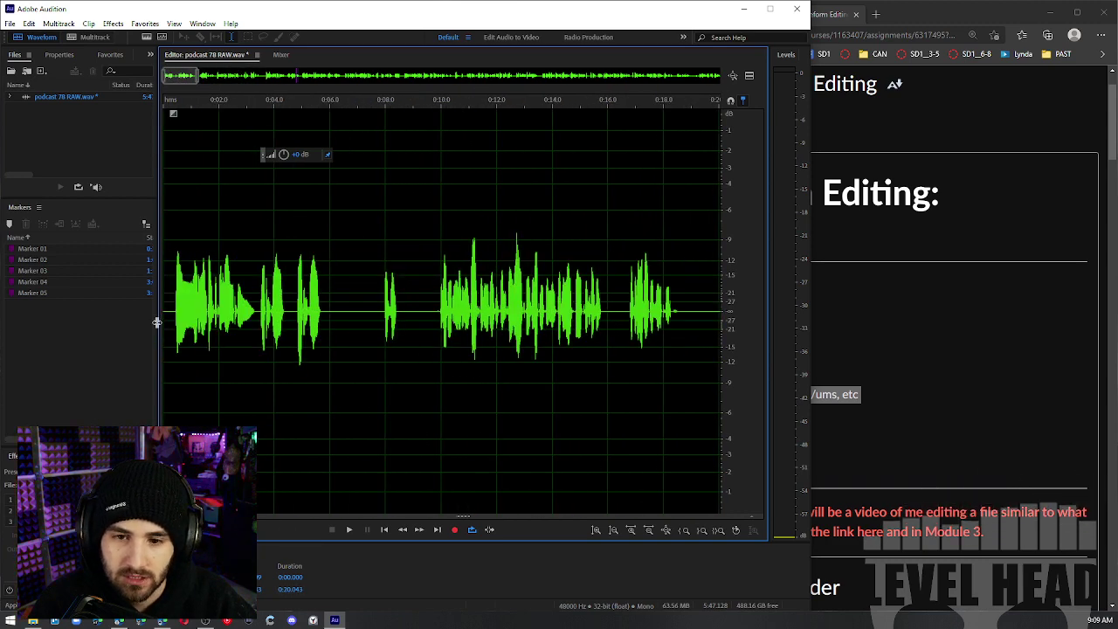
scroll(179, 222, up, 2)
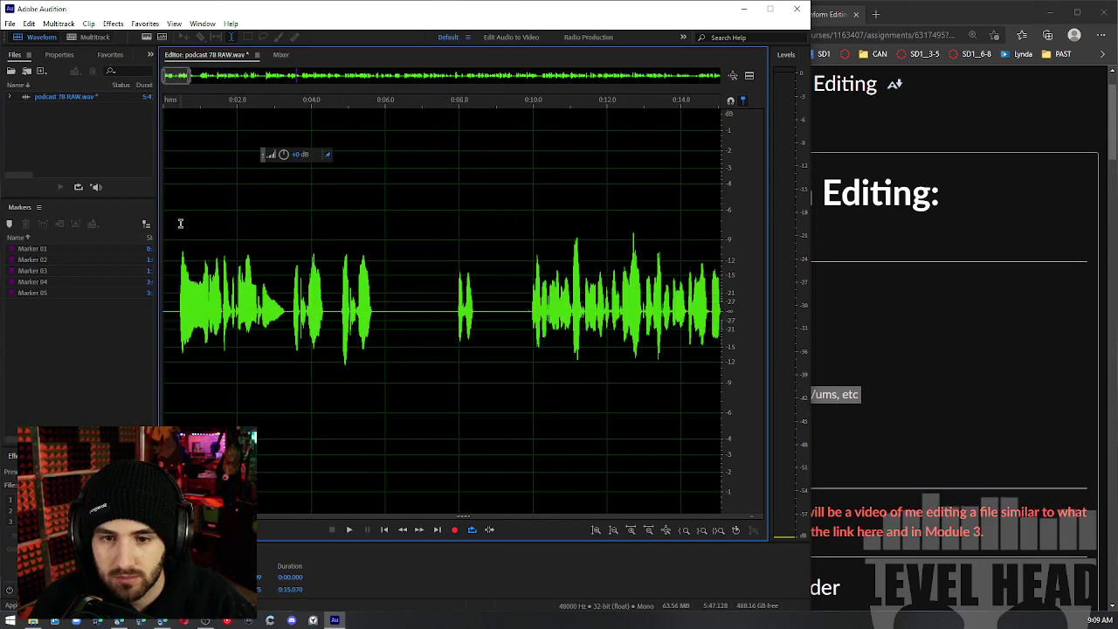
click(175, 230)
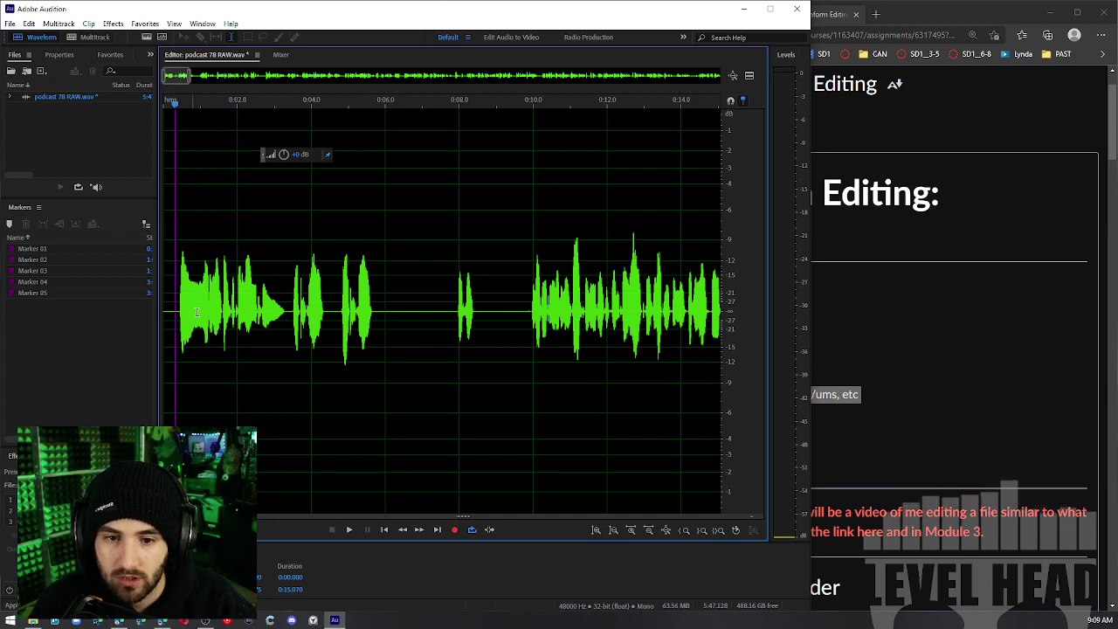
drag(285, 308, 341, 315)
click(464, 324)
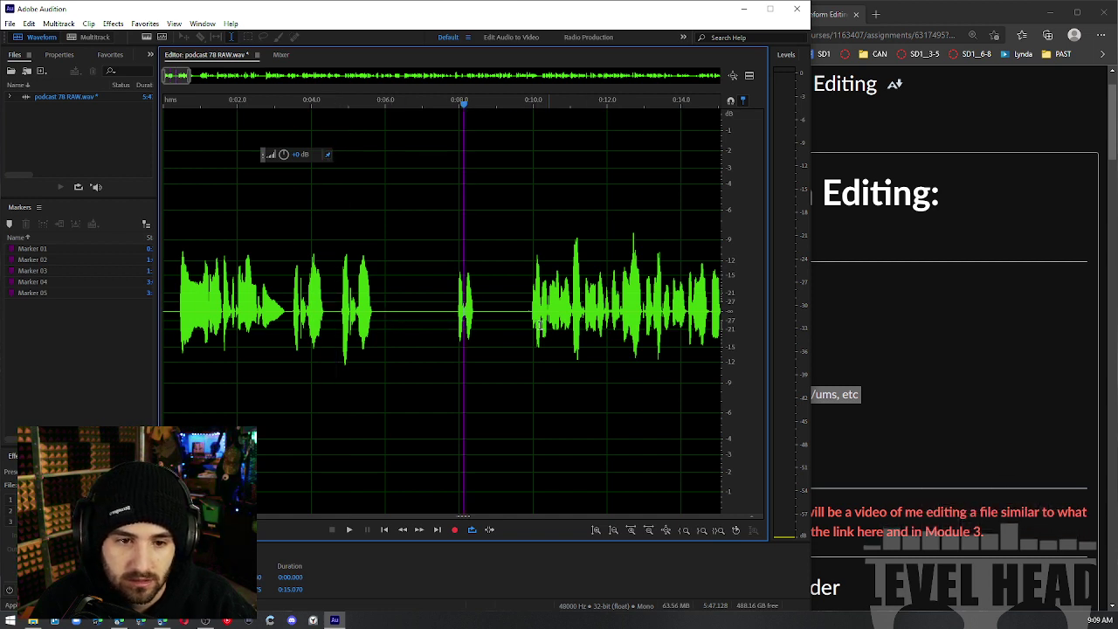
Play the recording from the beginning to listen through the opening
click(186, 103)
key(space)
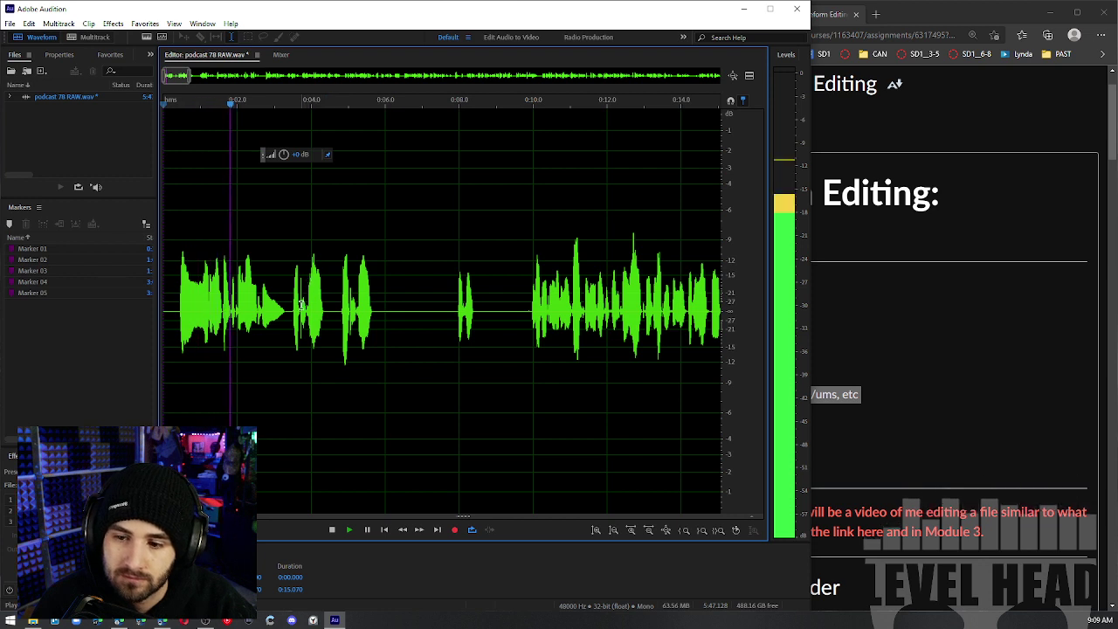
scroll(303, 306, up, 1)
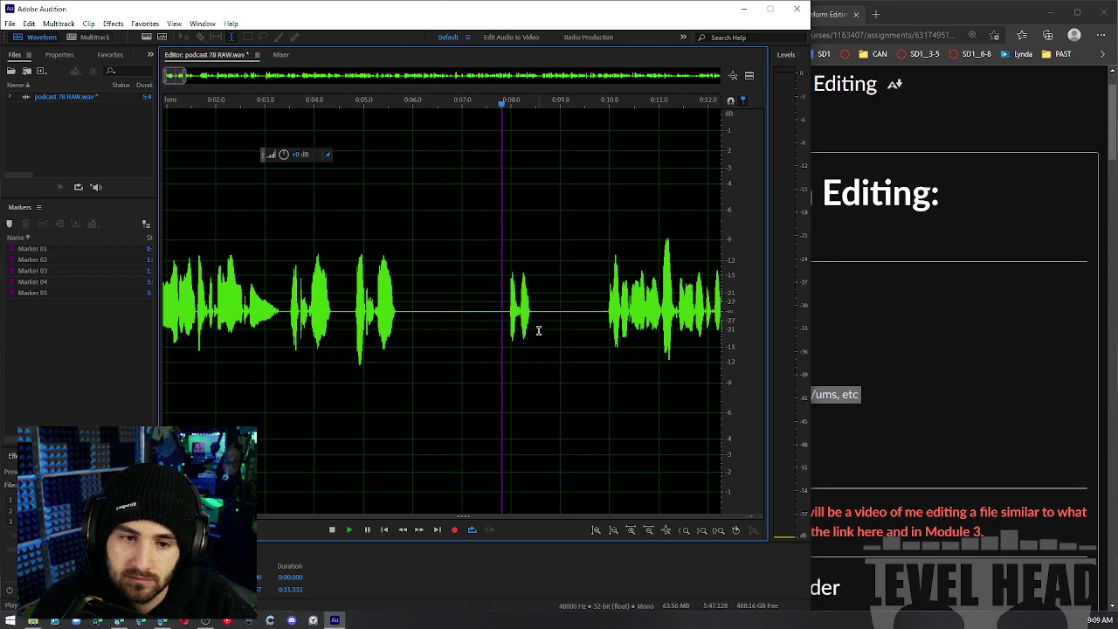
scroll(583, 363, down, 3)
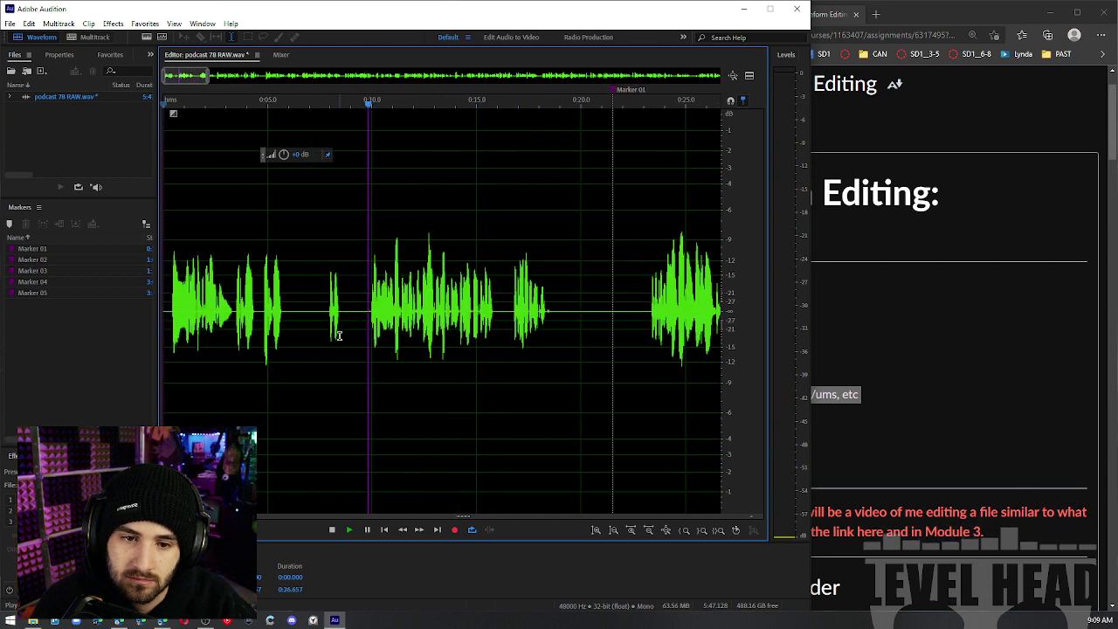
key(space)
Select the silent pause starting near 0:05.8, ready to cut
scroll(354, 315, up, 3)
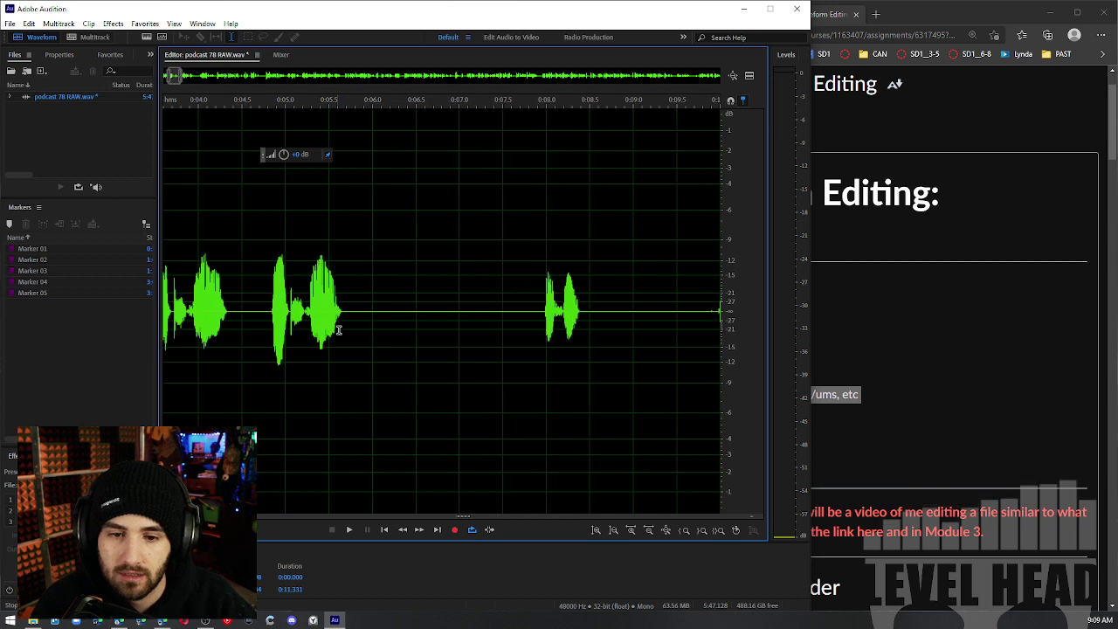
drag(354, 315, 483, 345)
click(539, 351)
drag(353, 347, 484, 347)
click(418, 347)
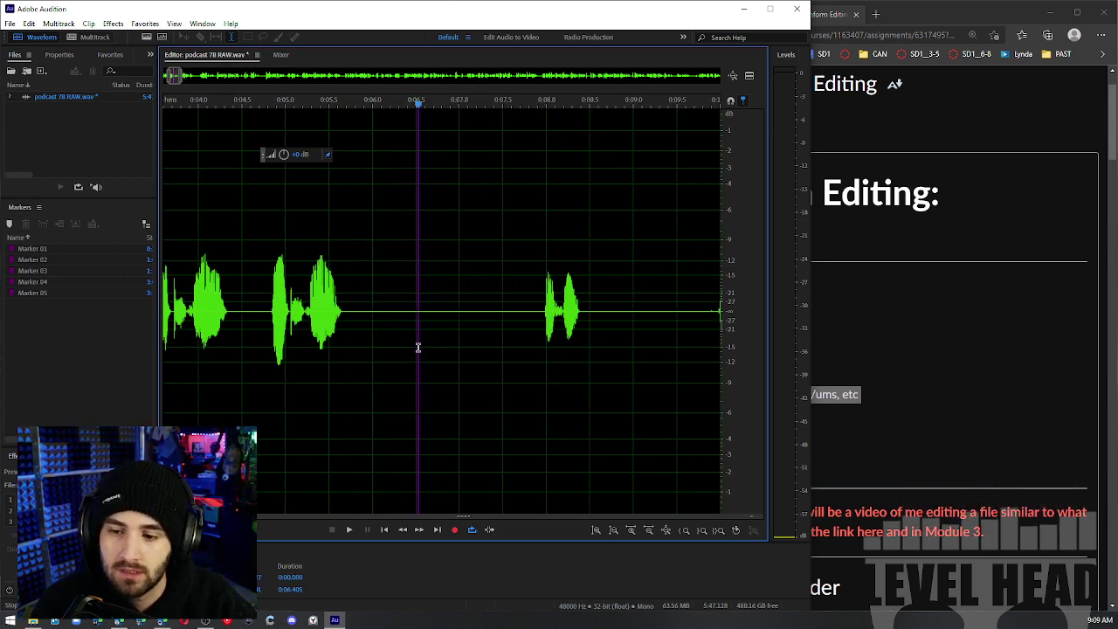
scroll(512, 354, down, 5)
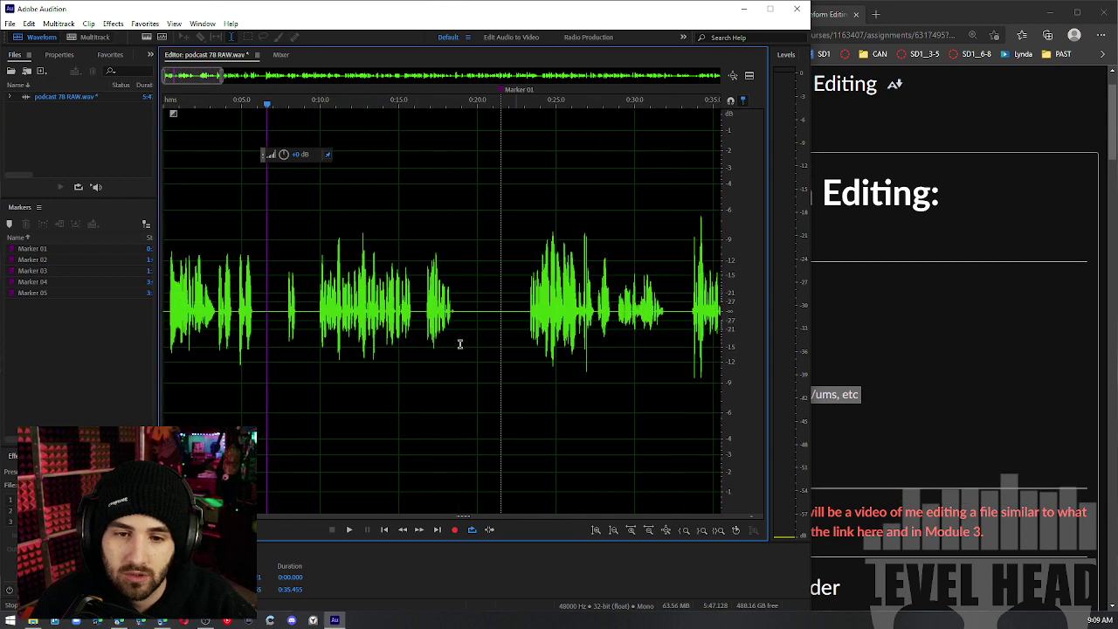
scroll(511, 354, up, 5)
drag(511, 336, 607, 330)
Delete the selected silent gap, then undo it so the pause stays intact
key(Delete)
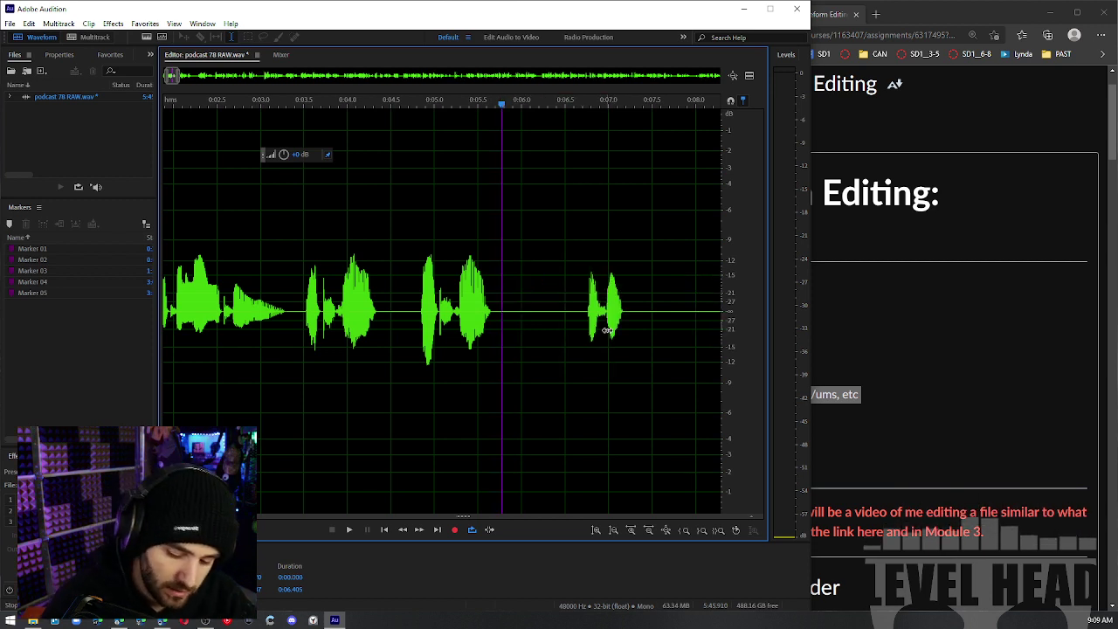
click(543, 304)
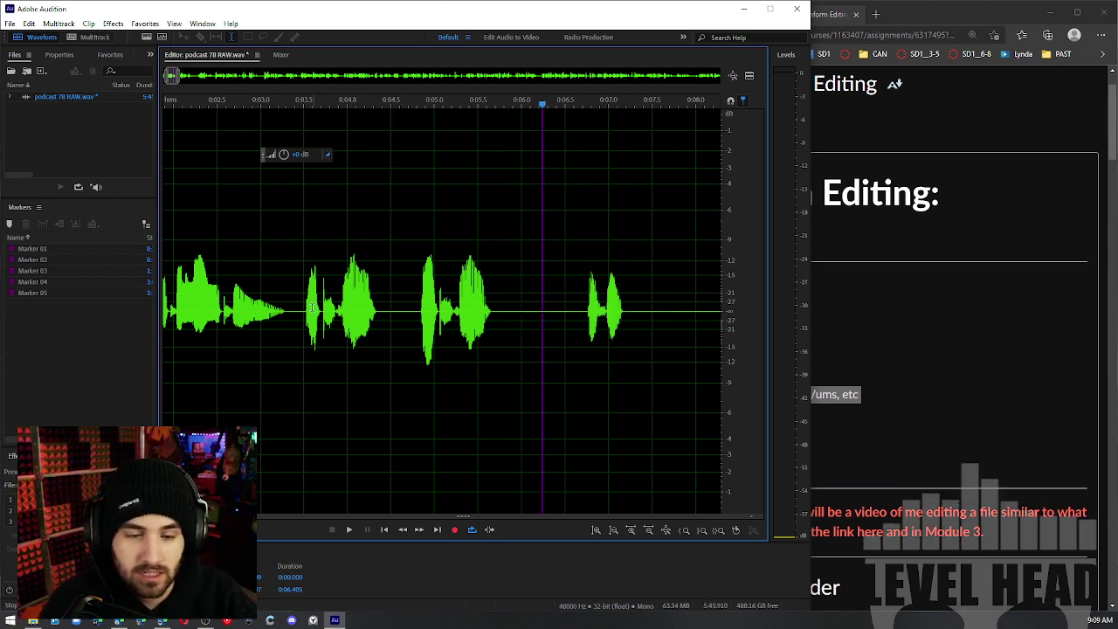
scroll(325, 307, down, 2)
key(ctrl+z)
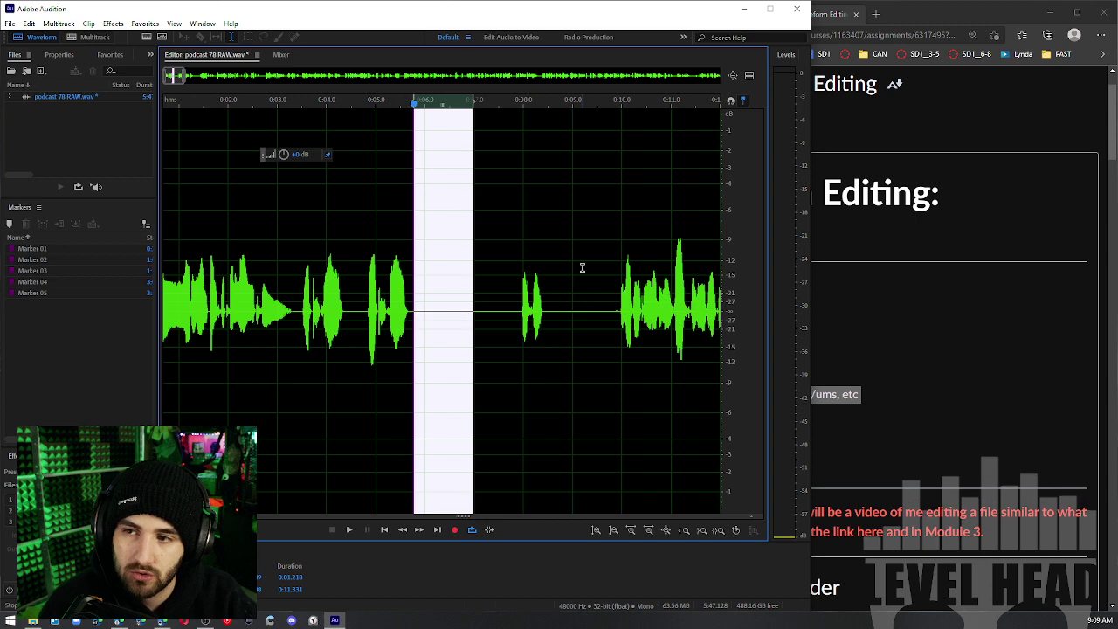
scroll(392, 320, down, 3)
scroll(267, 320, up, 3)
scroll(477, 332, up, 2)
scroll(312, 306, down, 2)
scroll(312, 306, down, 1)
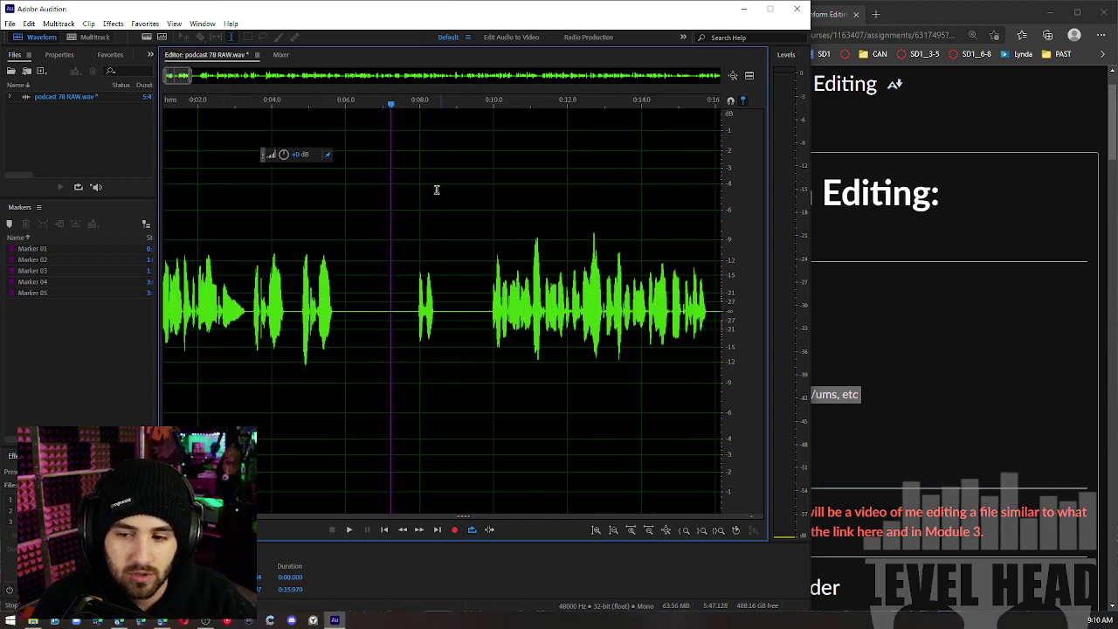
scroll(351, 283, up, 4)
Play the audio back from 0:07.9 to review the restored pause
click(208, 276)
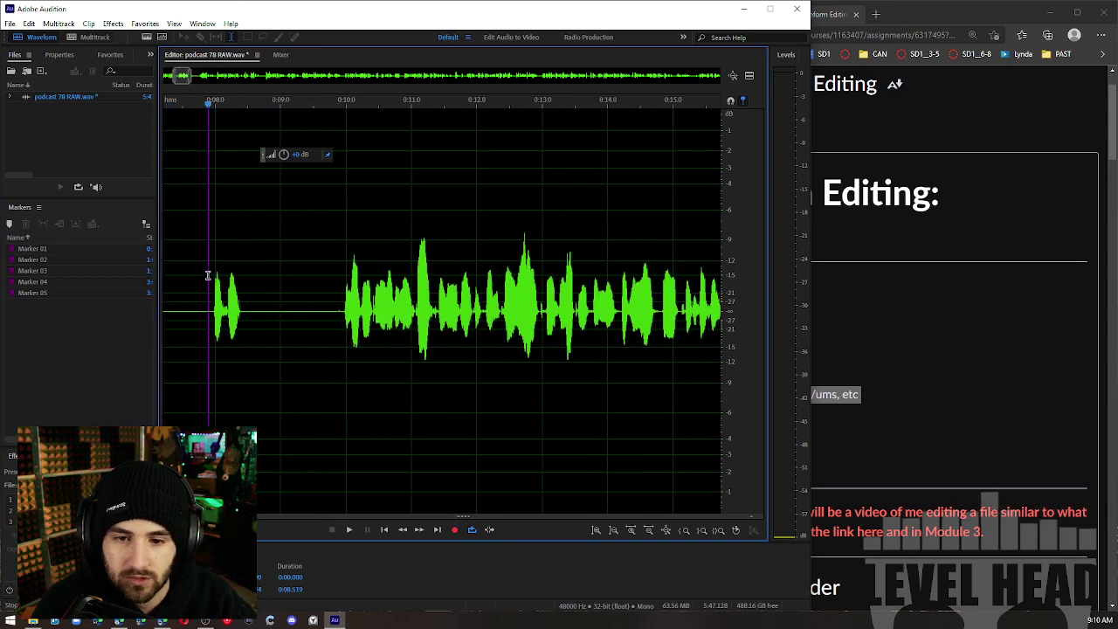
key(space)
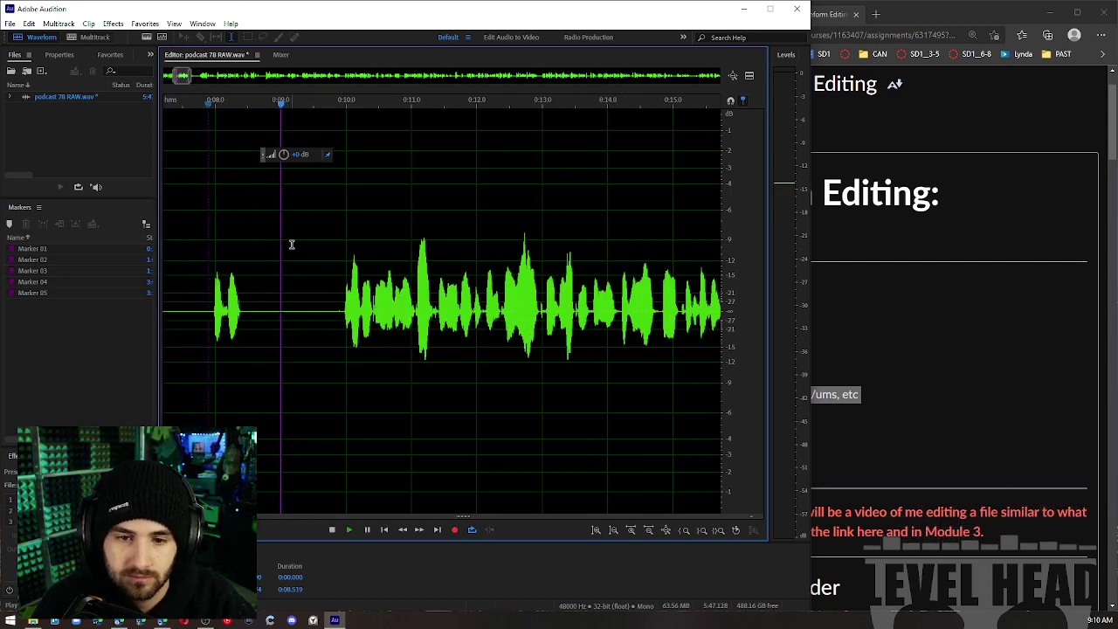
scroll(292, 244, down, 3)
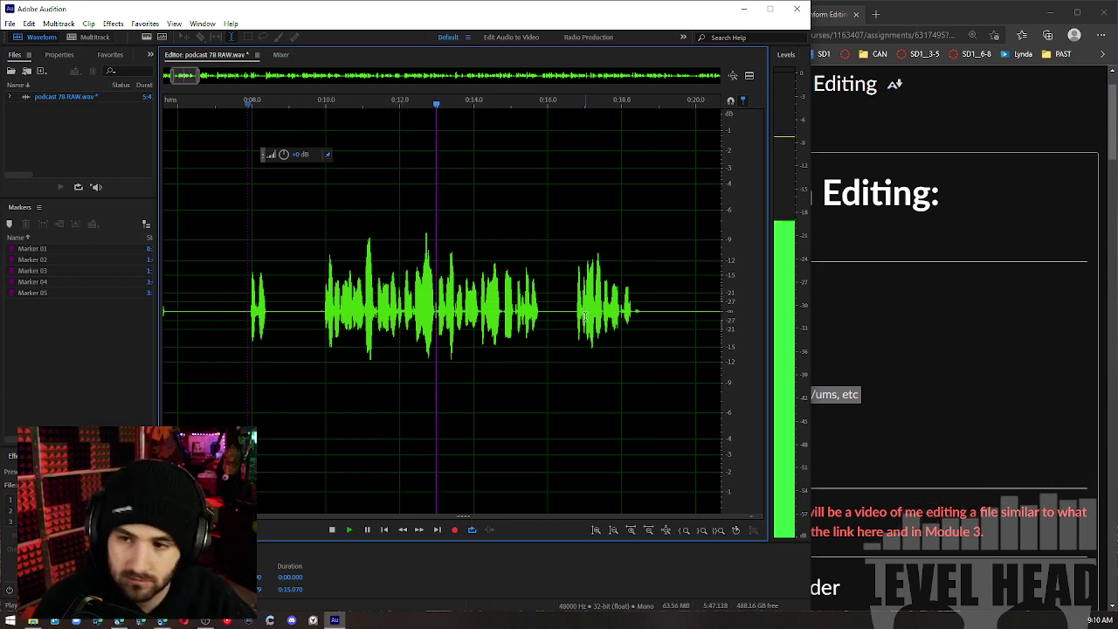
scroll(450, 268, down, 3)
scroll(611, 308, up, 5)
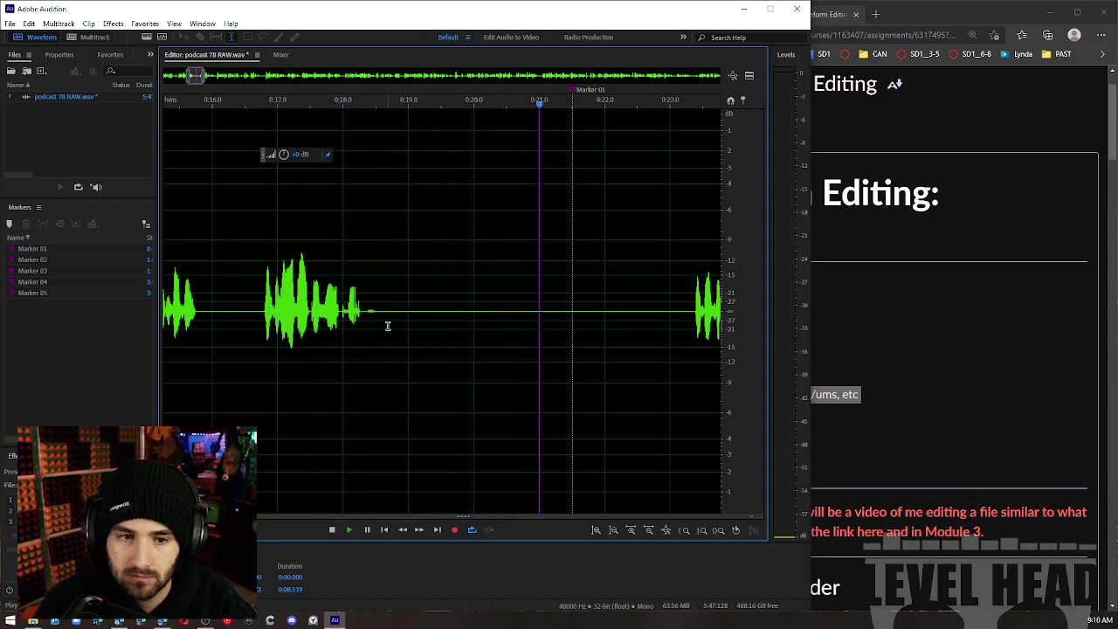
key(space)
scroll(445, 313, down, 1)
Move Marker 01 earlier to about 0:20.9 and place the playhead in the silent stretch
click(587, 180)
mouse_move(545, 90)
mouse_down()
mouse_move(500, 93)
mouse_move(514, 91)
mouse_up()
click(442, 263)
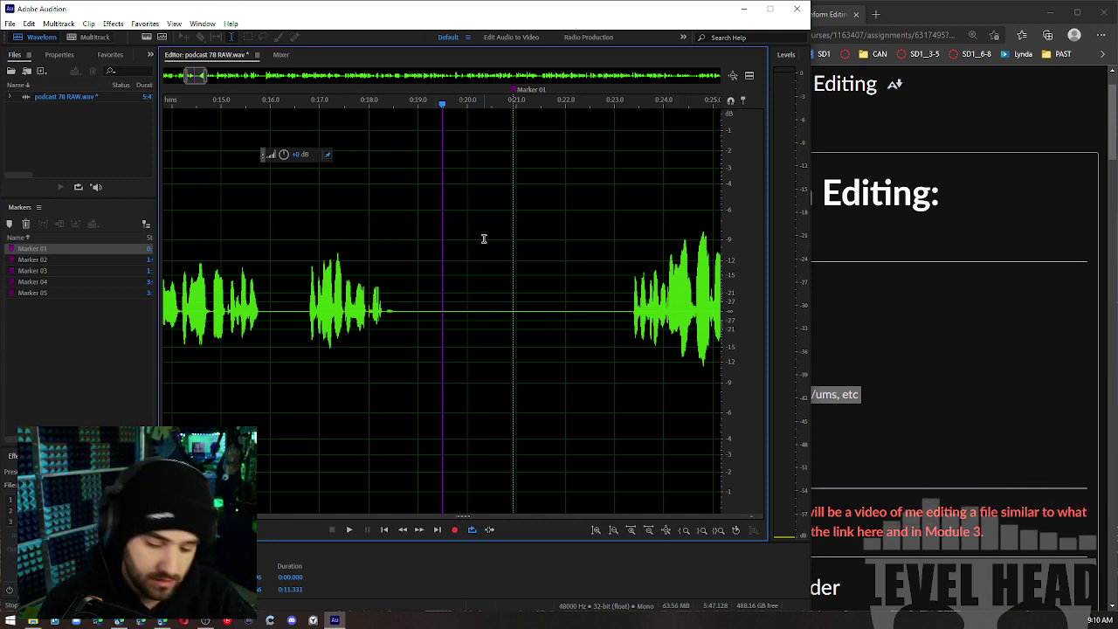
Add a new Marker 06 at the playhead, around 0:19.4, in the silent stretch
key(m)
scroll(476, 239, up, 3)
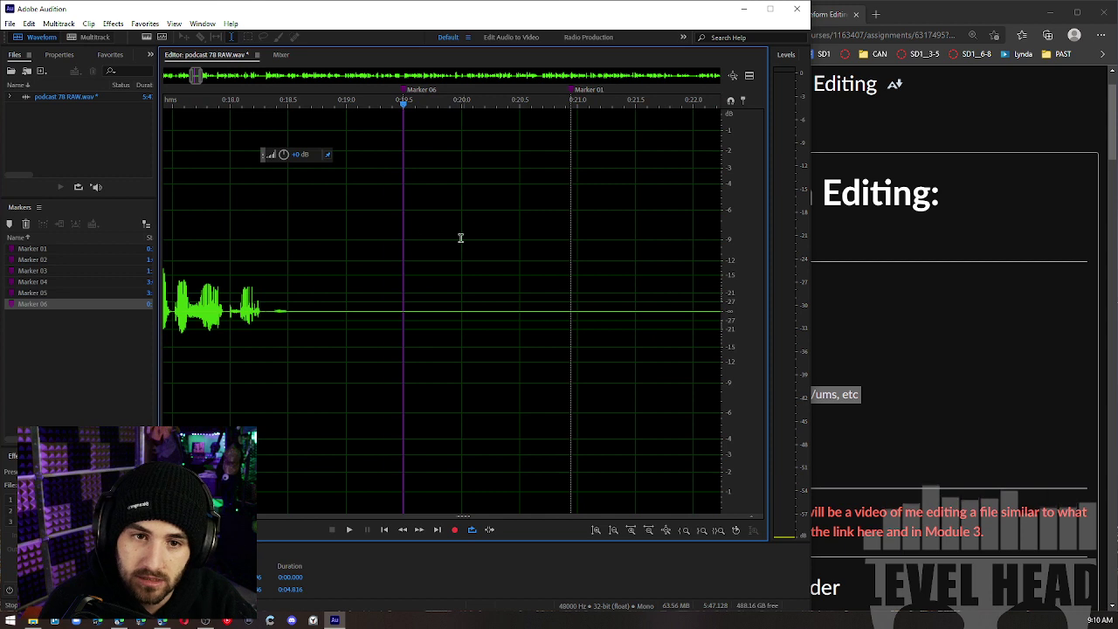
right_click(400, 89)
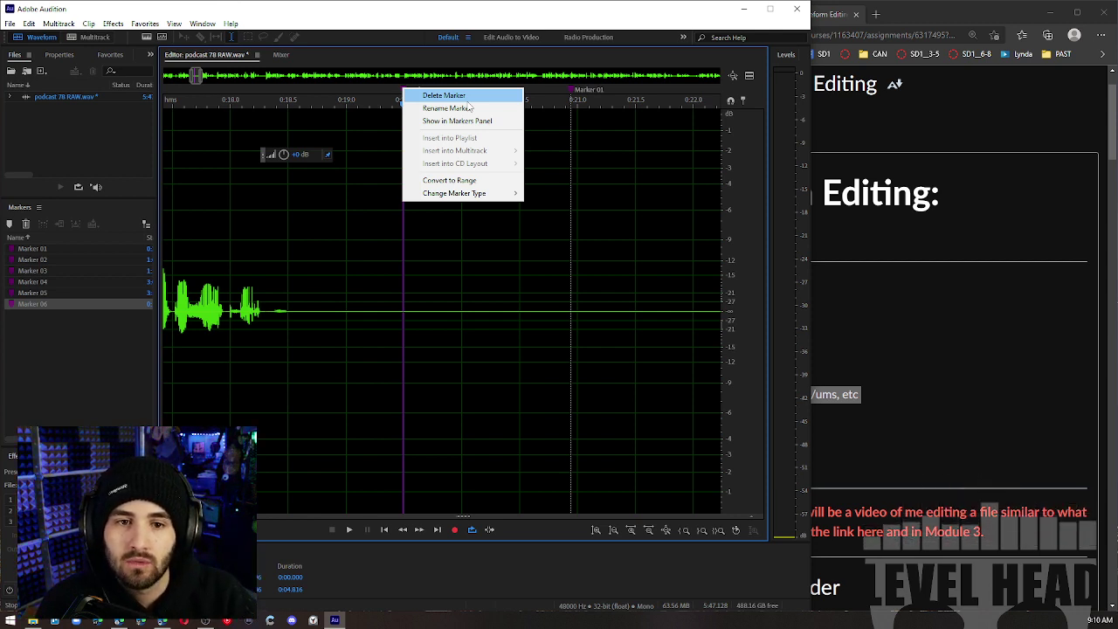
click(475, 205)
Delete Marker 06 and set the playhead at about 0:19.3
right_click(404, 91)
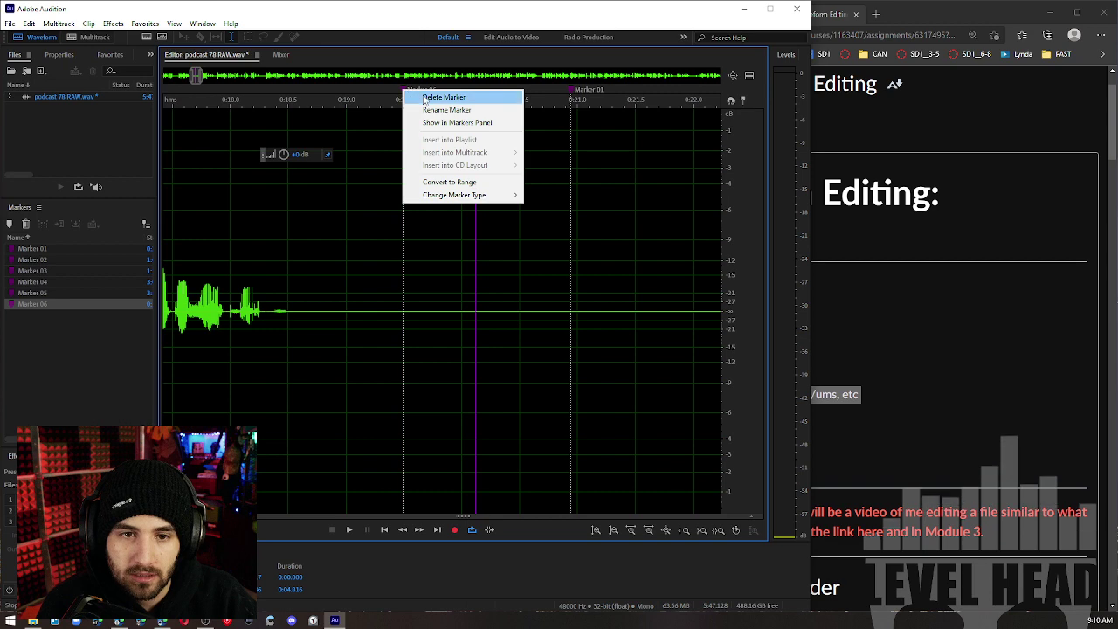
click(425, 98)
click(387, 192)
scroll(503, 262, down, 3)
scroll(510, 258, up, 2)
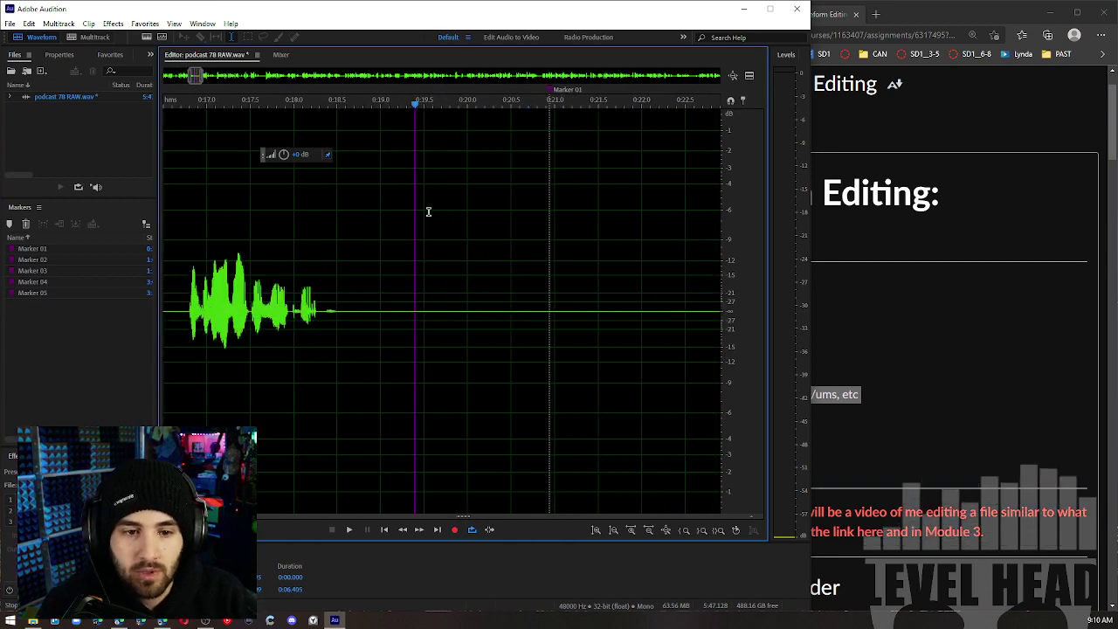